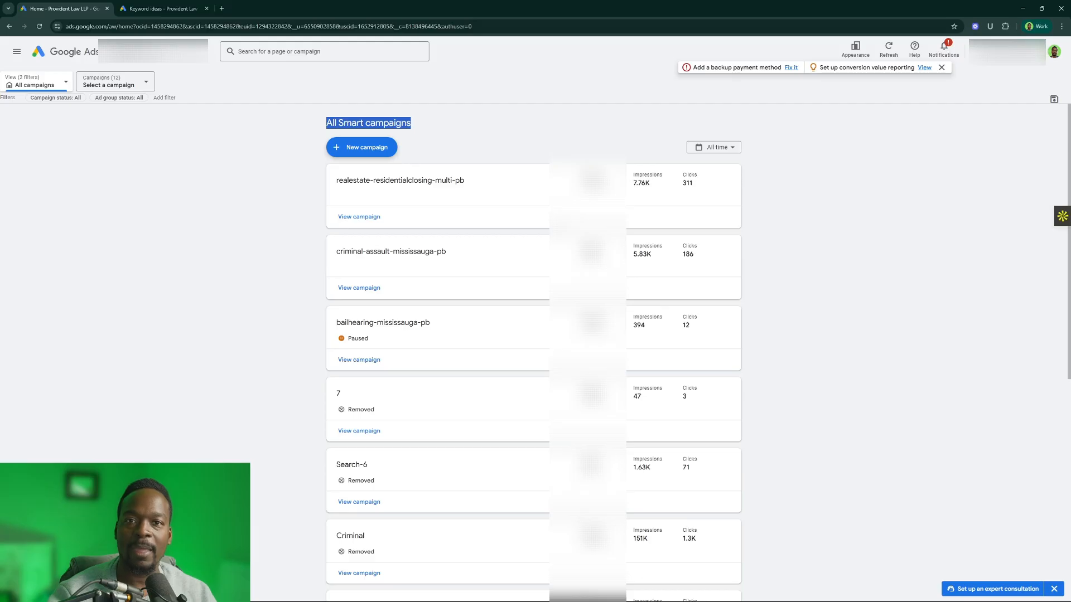
- Open the performance details of the Gen/Real Estate campaign and examine where its ad clicks come from, including Google partner websites
{"action": "scroll", "coordinate": [461, 387], "scroll_direction": "down", "scroll_amount": 4}
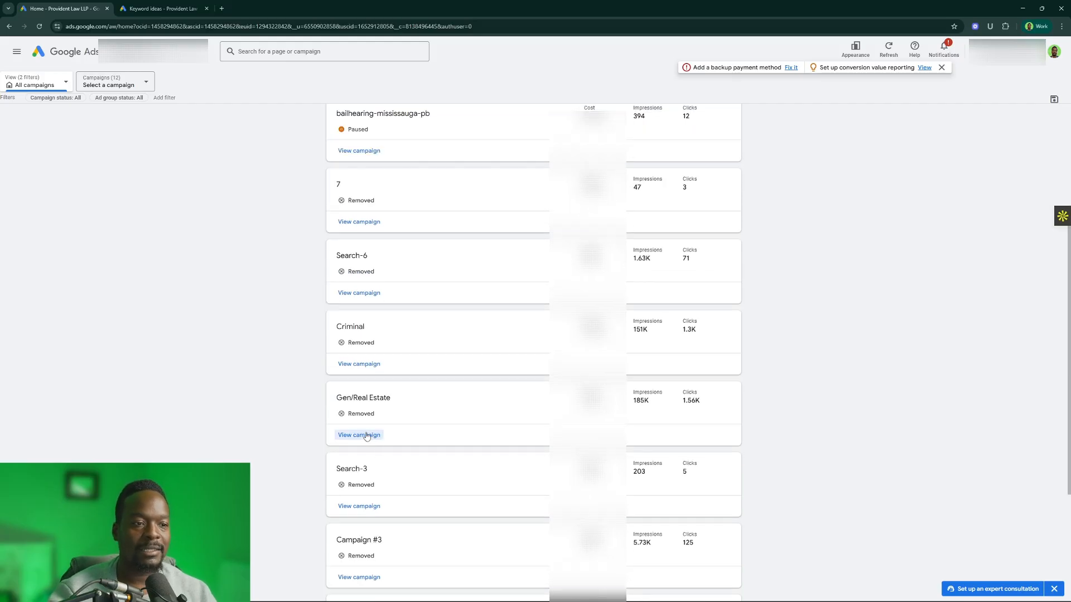
{"action": "left_click", "coordinate": [367, 440]}
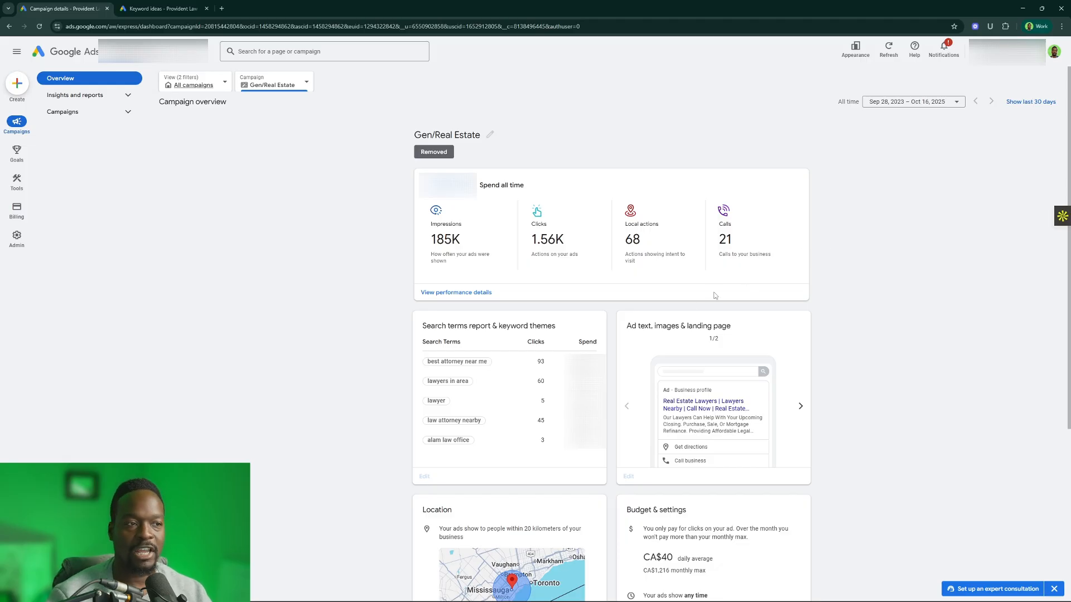
{"action": "left_click", "coordinate": [457, 294]}
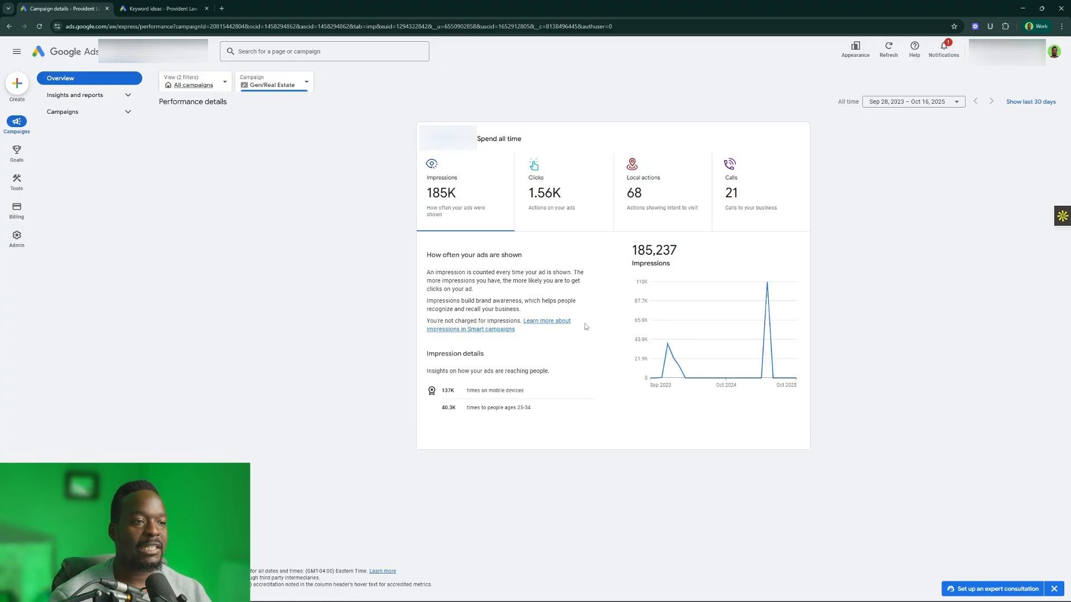
{"action": "left_click", "coordinate": [550, 222]}
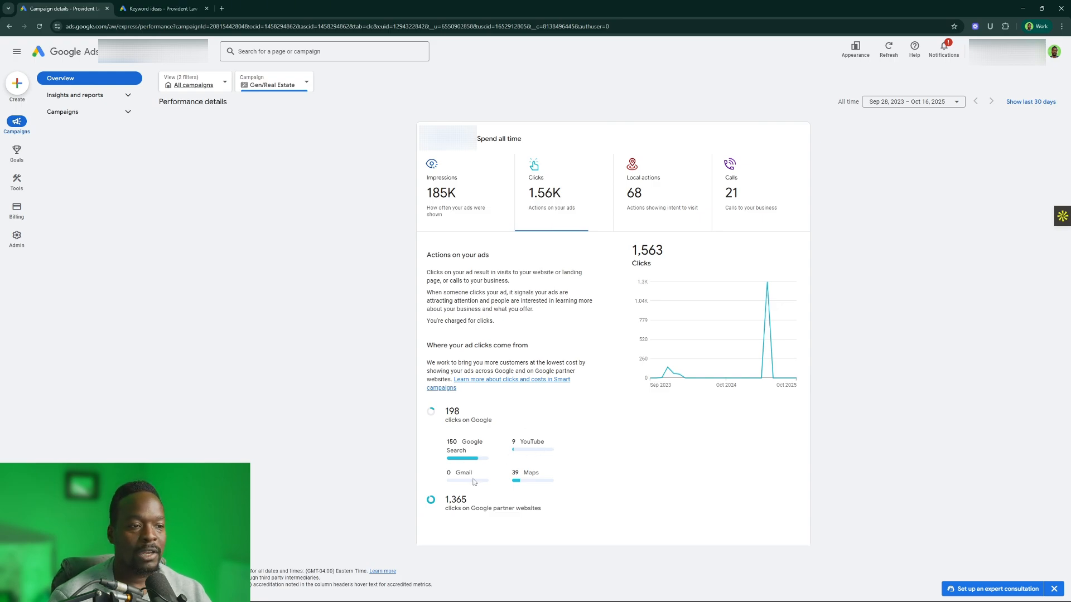
{"action": "left_click_drag", "start_coordinate": [444, 498], "coordinate": [558, 513]}
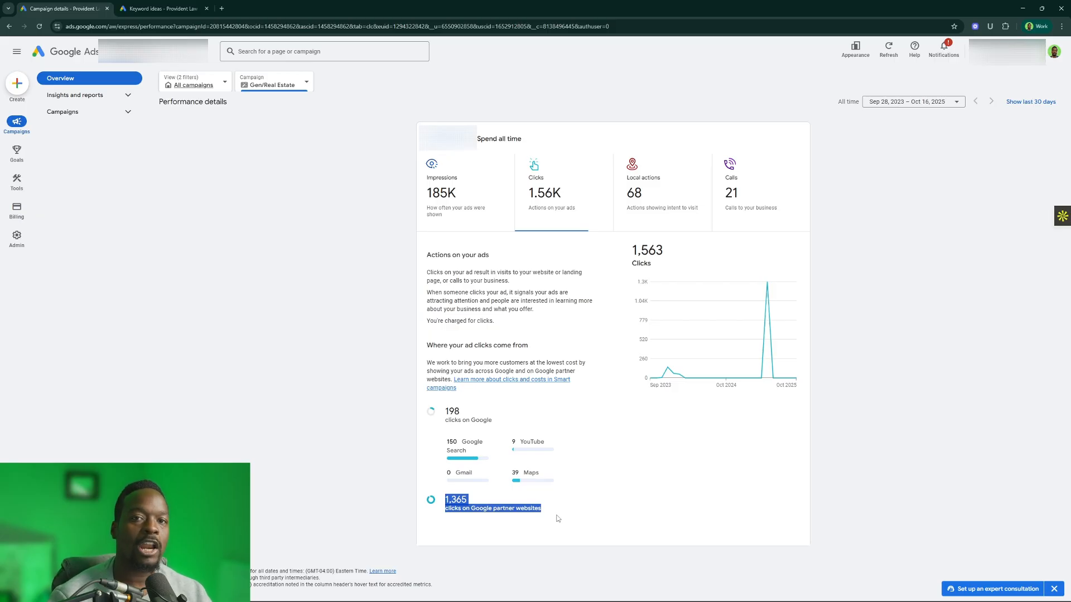
- Examine the local action details of the Gen/Real Estate campaign, including the other local actions
{"action": "left_click", "coordinate": [642, 223]}
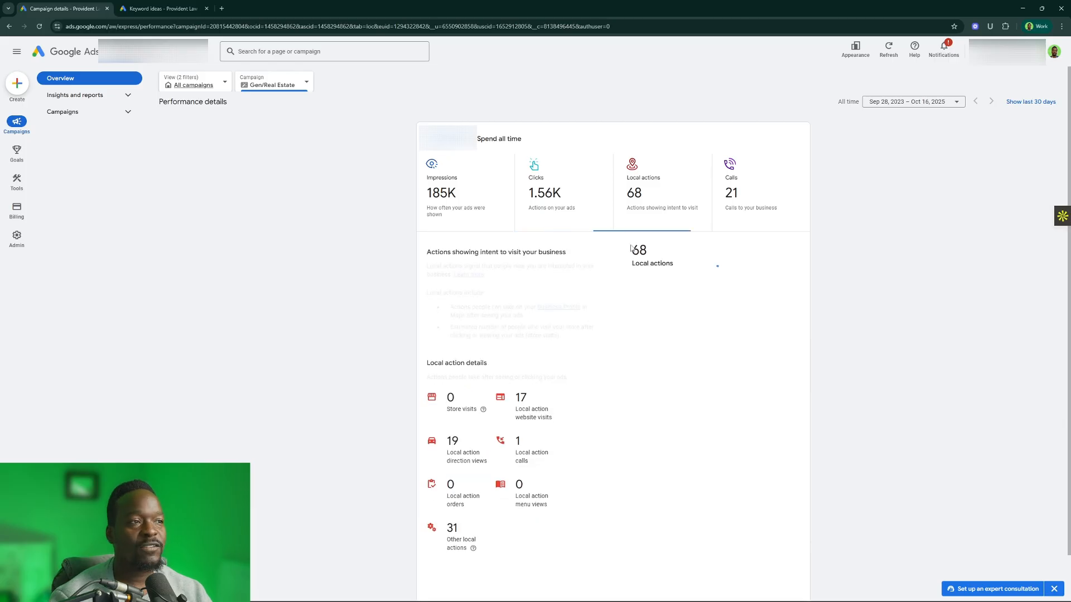
{"action": "scroll", "coordinate": [620, 449], "scroll_direction": "down", "scroll_amount": 1}
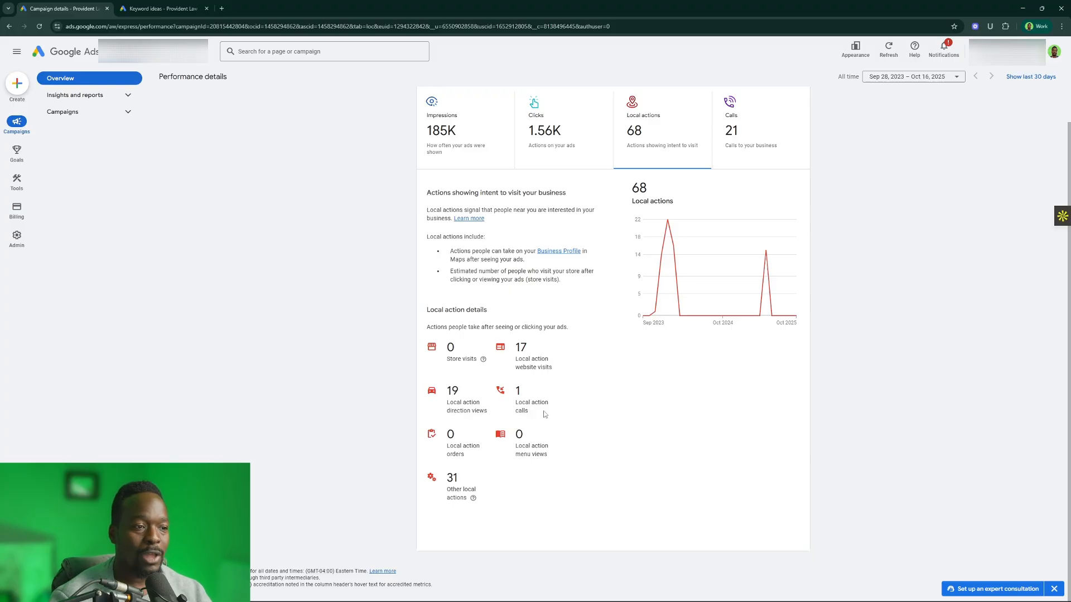
{"action": "mouse_move", "coordinate": [473, 500]}
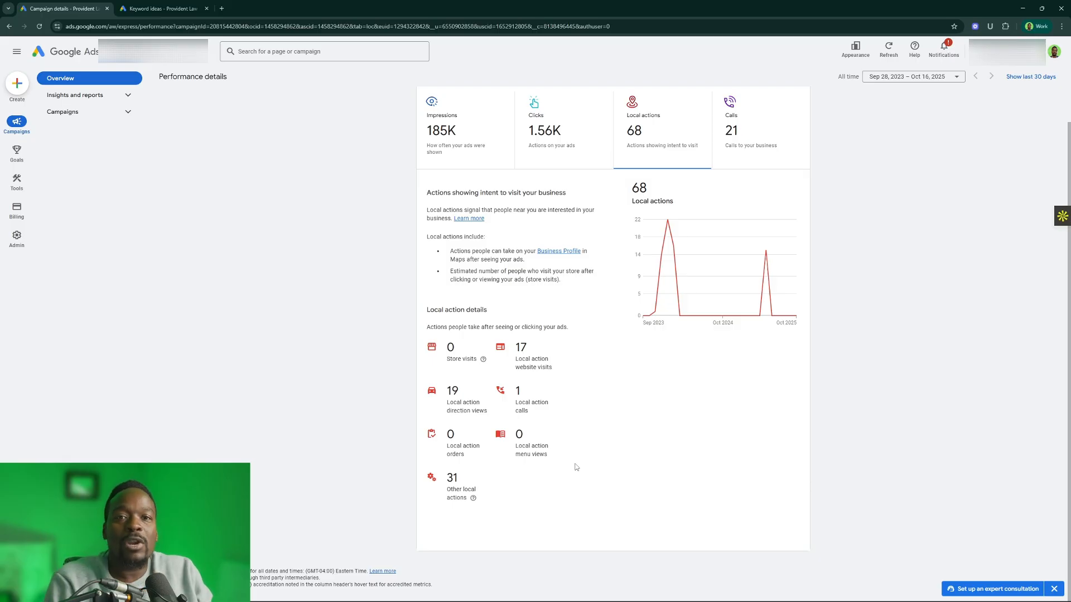
- Show the expanded list of reported calls for the Gen/Real Estate campaign and examine the callers' locations
{"action": "left_click", "coordinate": [724, 144]}
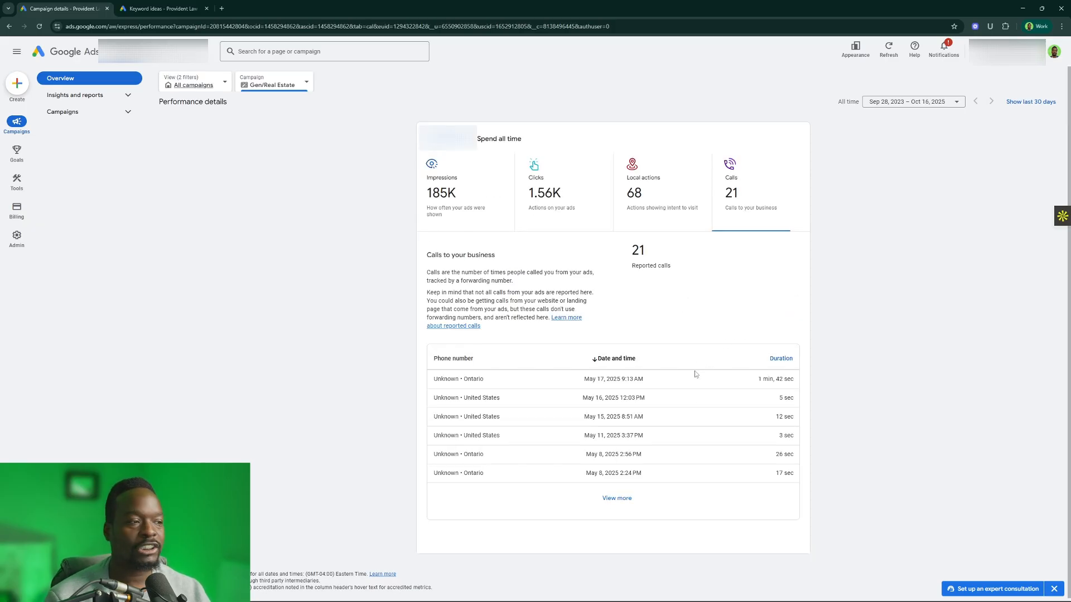
{"action": "left_click", "coordinate": [622, 497]}
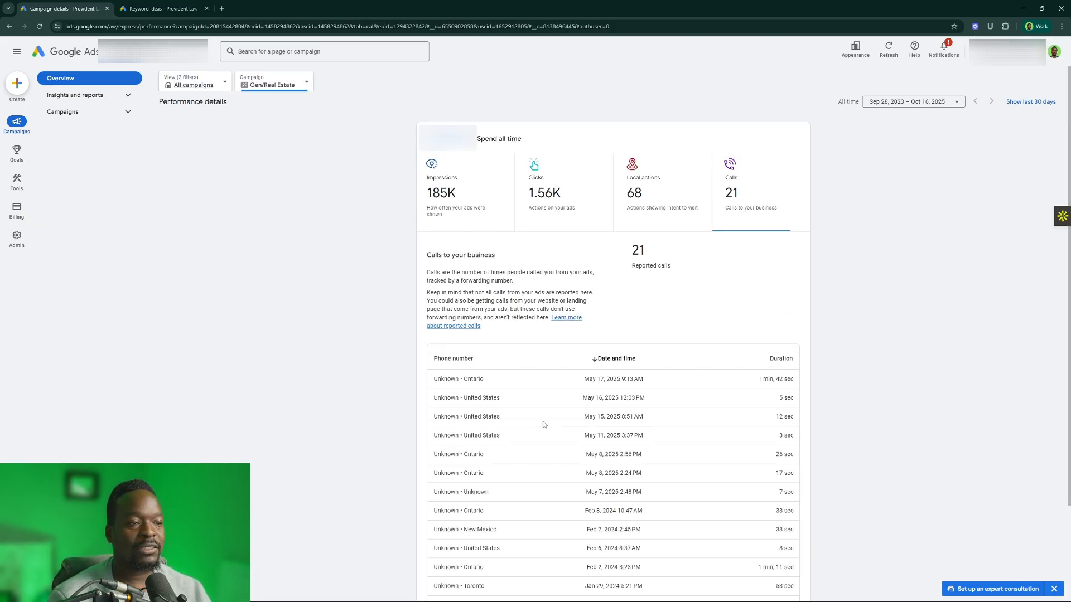
{"action": "left_click_drag", "start_coordinate": [467, 398], "coordinate": [510, 404]}
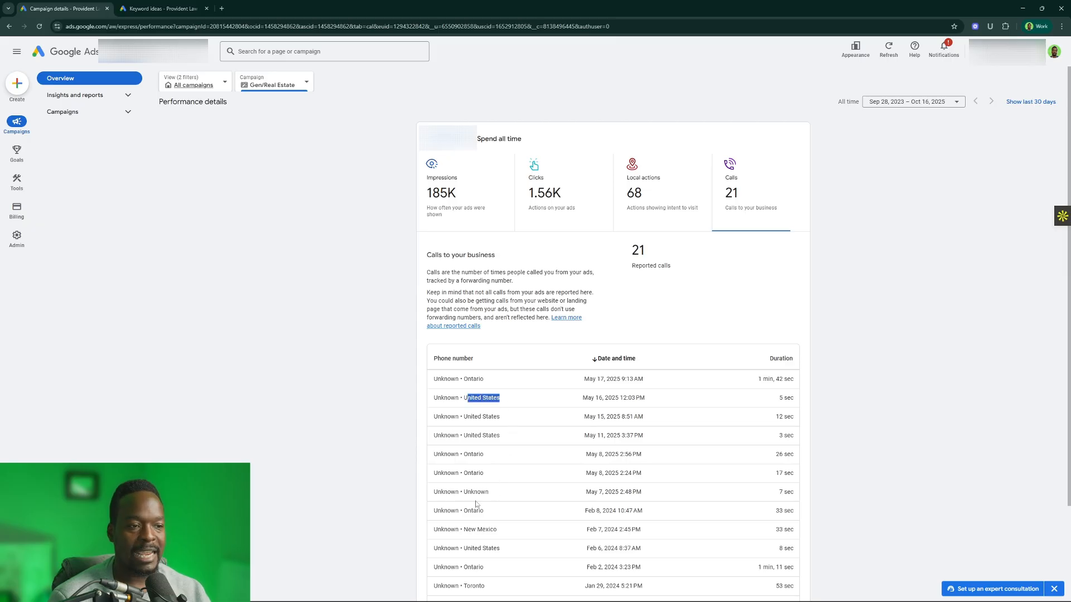
{"action": "left_click_drag", "start_coordinate": [461, 493], "coordinate": [510, 496]}
{"action": "left_click", "coordinate": [479, 530]}
{"action": "left_click_drag", "start_coordinate": [472, 530], "coordinate": [497, 530]}
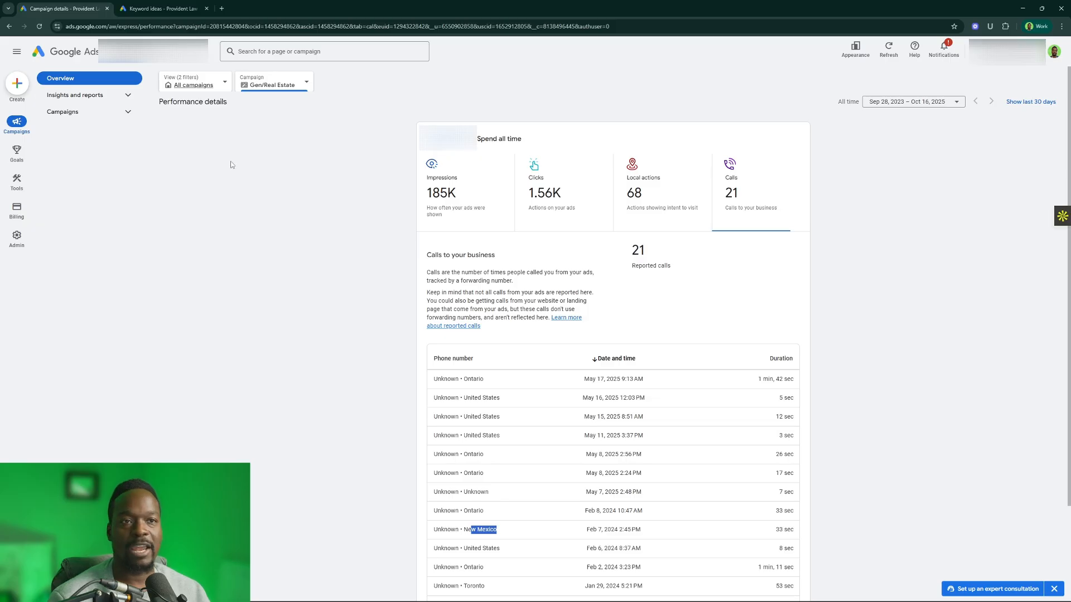
- Start a new campaign and choose to create it without guidance as the objective
{"action": "left_click", "coordinate": [23, 90]}
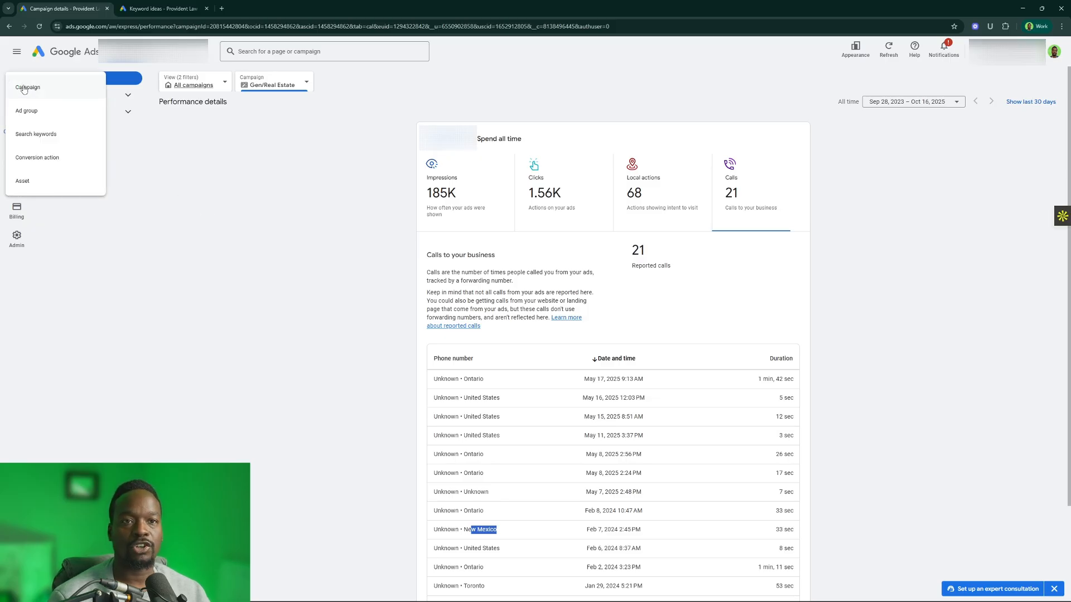
{"action": "left_click", "coordinate": [45, 90]}
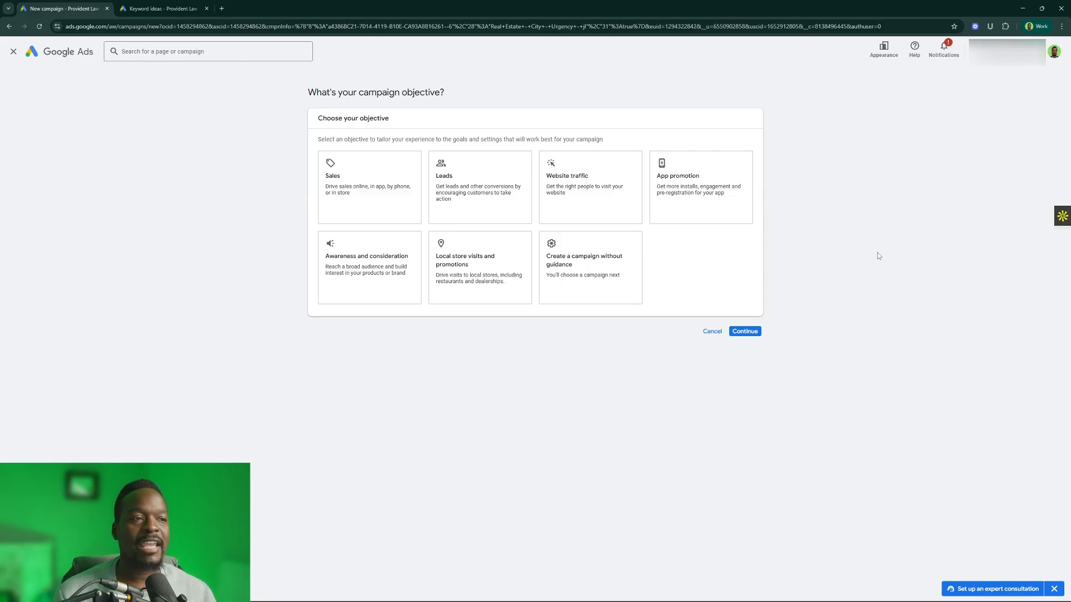
{"action": "left_click", "coordinate": [602, 270]}
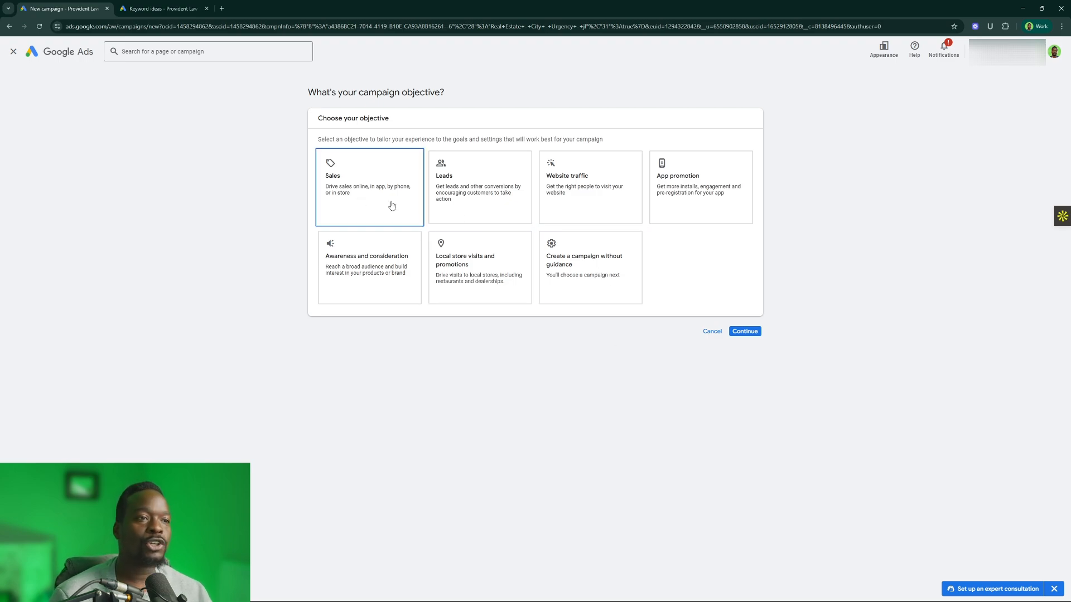
{"action": "left_click", "coordinate": [673, 192]}
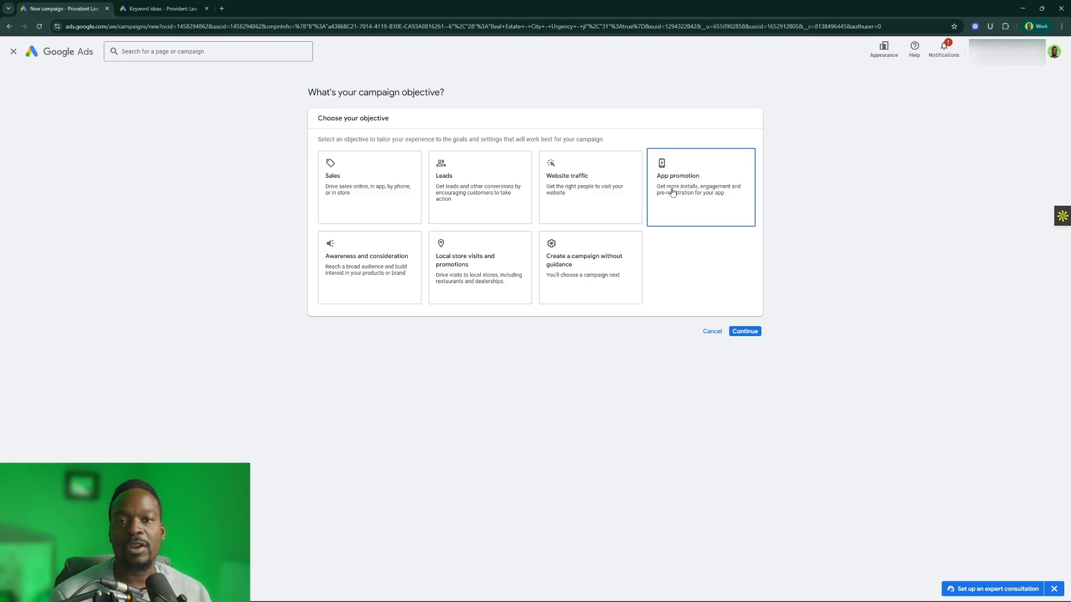
{"action": "left_click", "coordinate": [614, 262]}
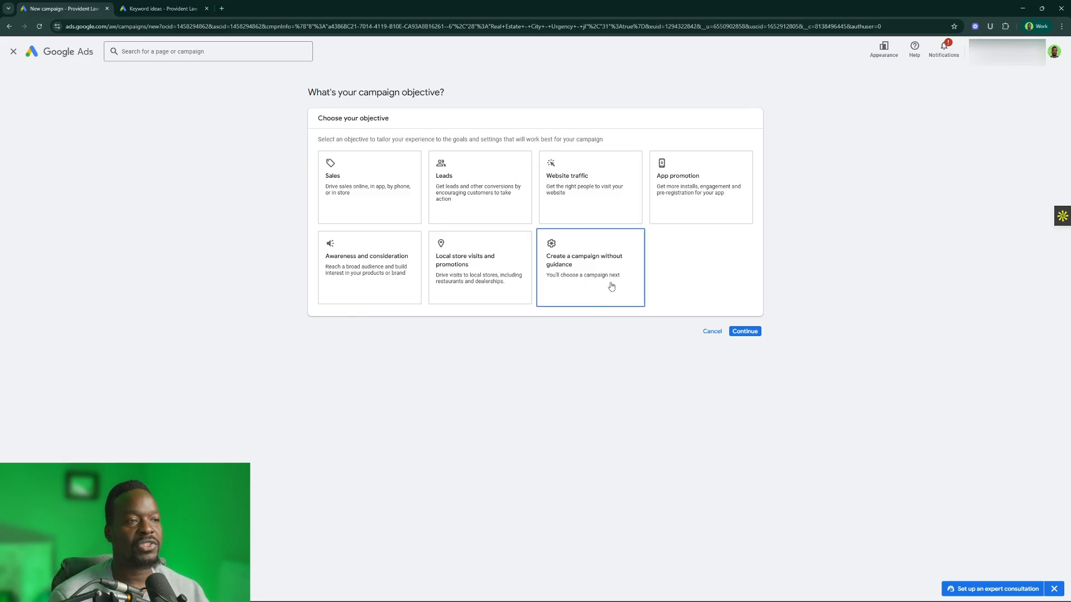
{"action": "left_click", "coordinate": [609, 284]}
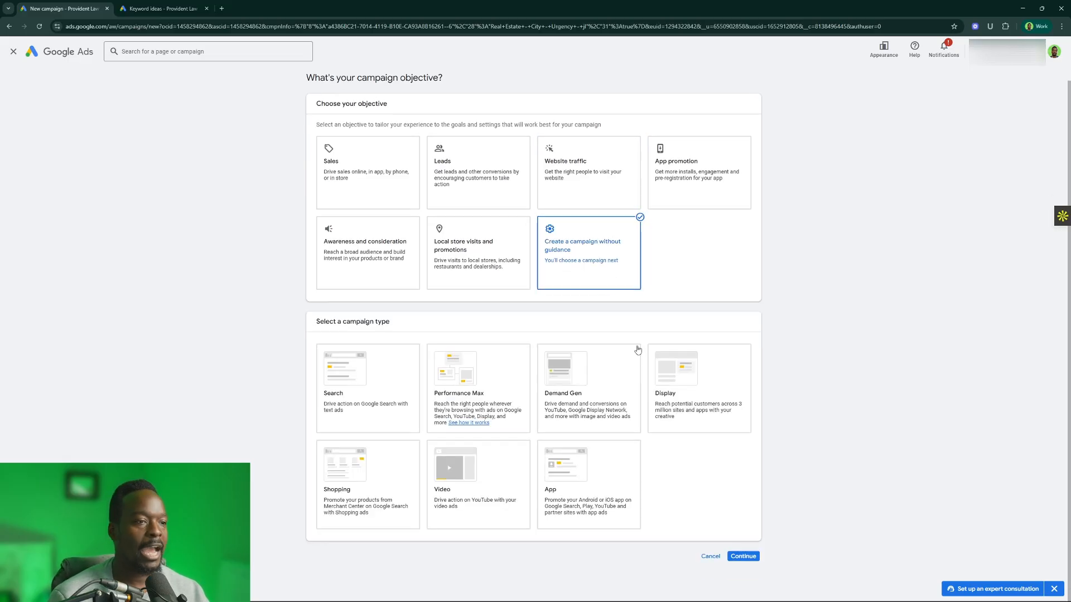
- Choose Search as the campaign type and continue with the account default conversion goals, leaving website visits and phone calls unselected
{"action": "left_click", "coordinate": [362, 394]}
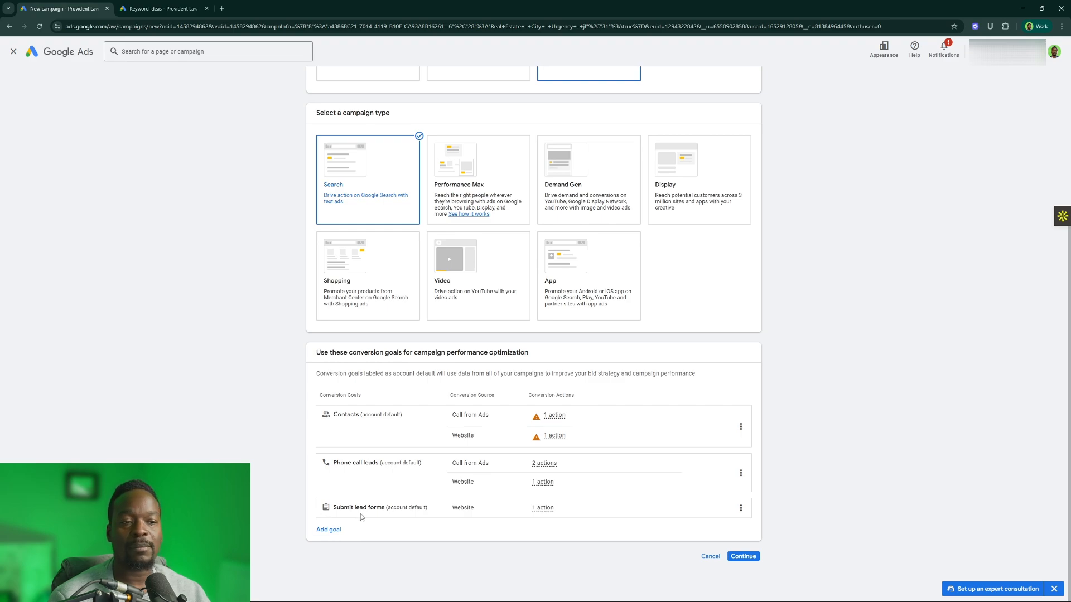
{"action": "left_click", "coordinate": [744, 556]}
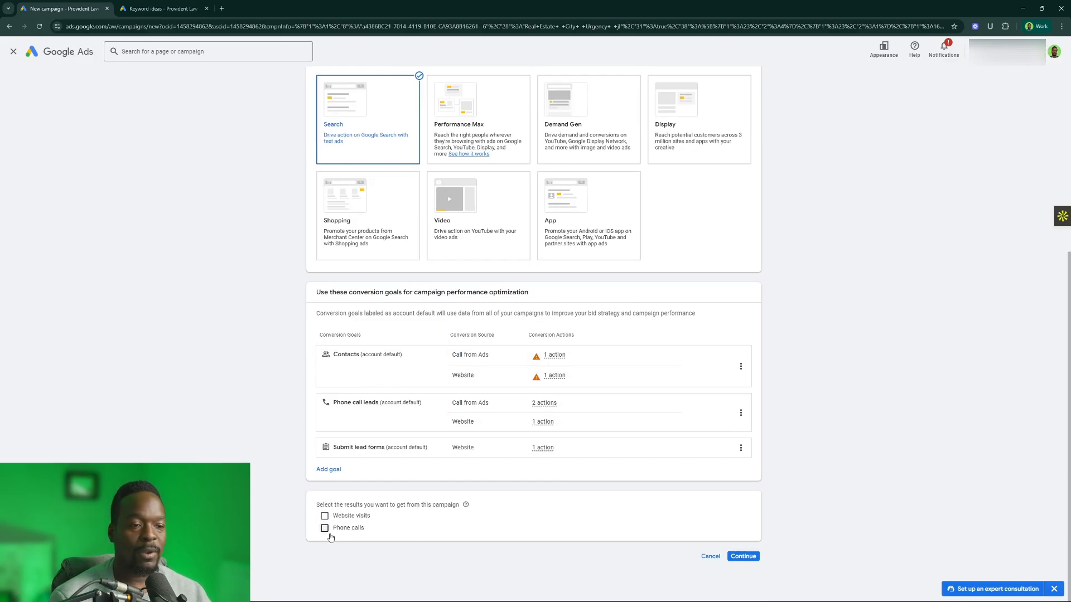
{"action": "left_click", "coordinate": [744, 557]}
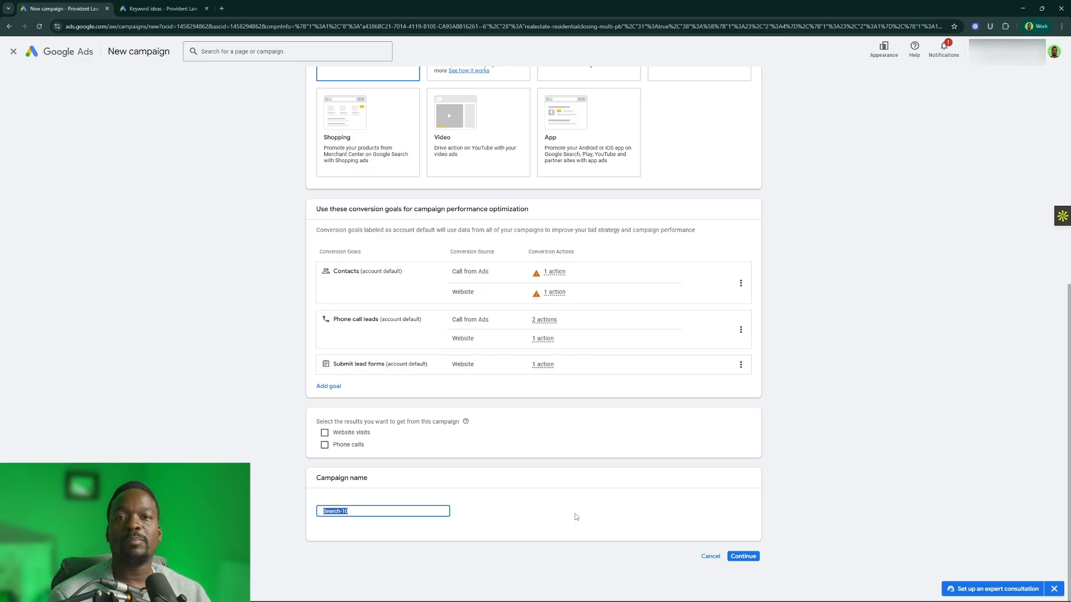
- Name the campaign realestate-residentialclosing-multi-pb and continue to the bidding settings
{"action": "type", "text": "realestate-residentialclosing-multi-pb"}
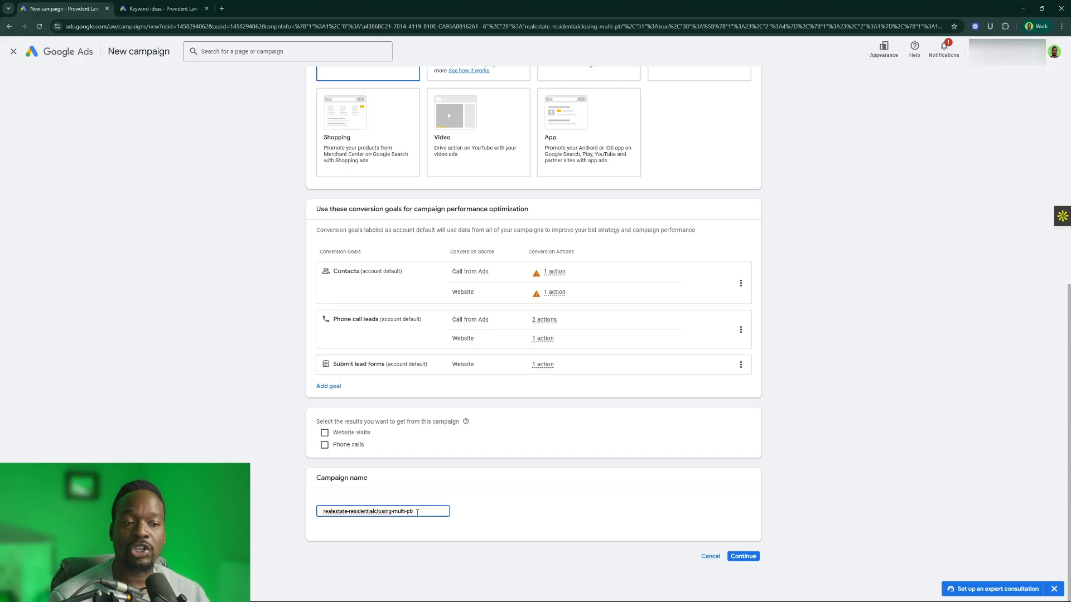
{"action": "left_click_drag", "start_coordinate": [392, 512], "coordinate": [405, 513]}
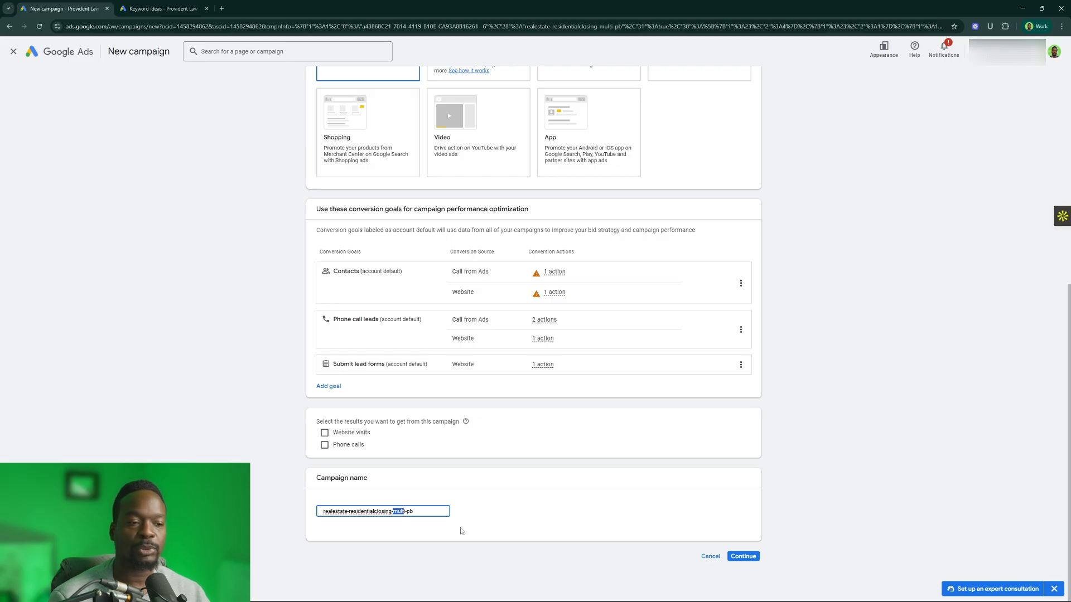
{"action": "left_click", "coordinate": [418, 511]}
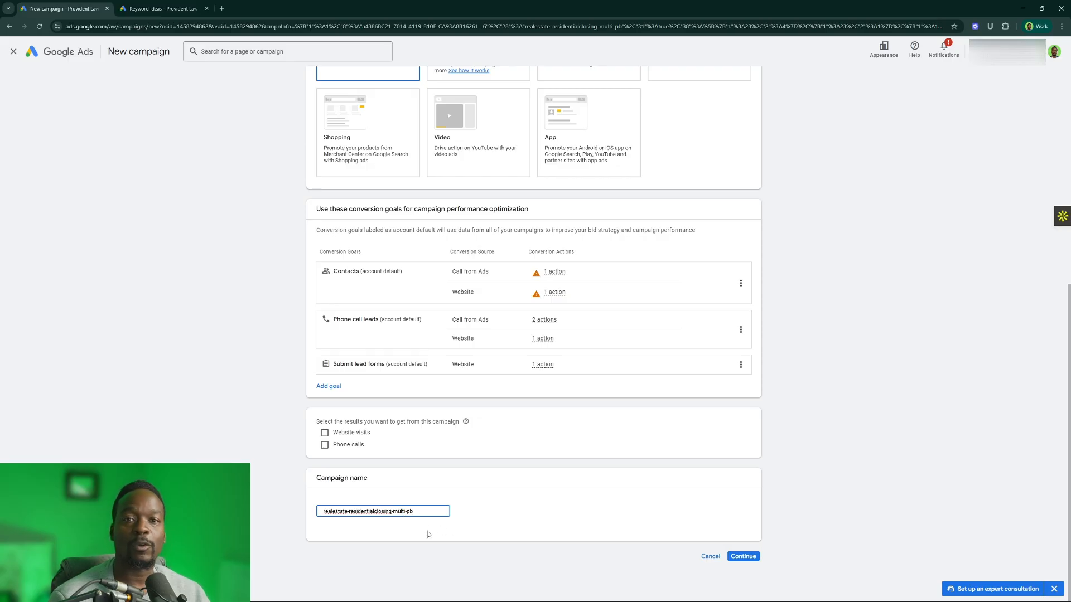
{"action": "left_click", "coordinate": [743, 557]}
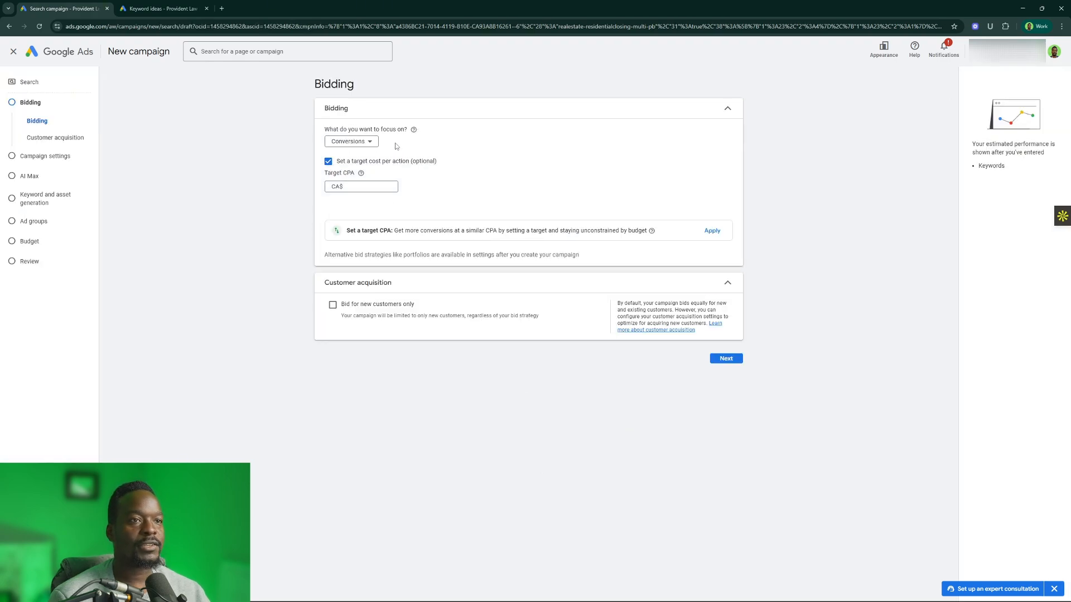
- Try Clicks as the bidding focus and switch it back to Conversions
{"action": "left_click", "coordinate": [355, 142]}
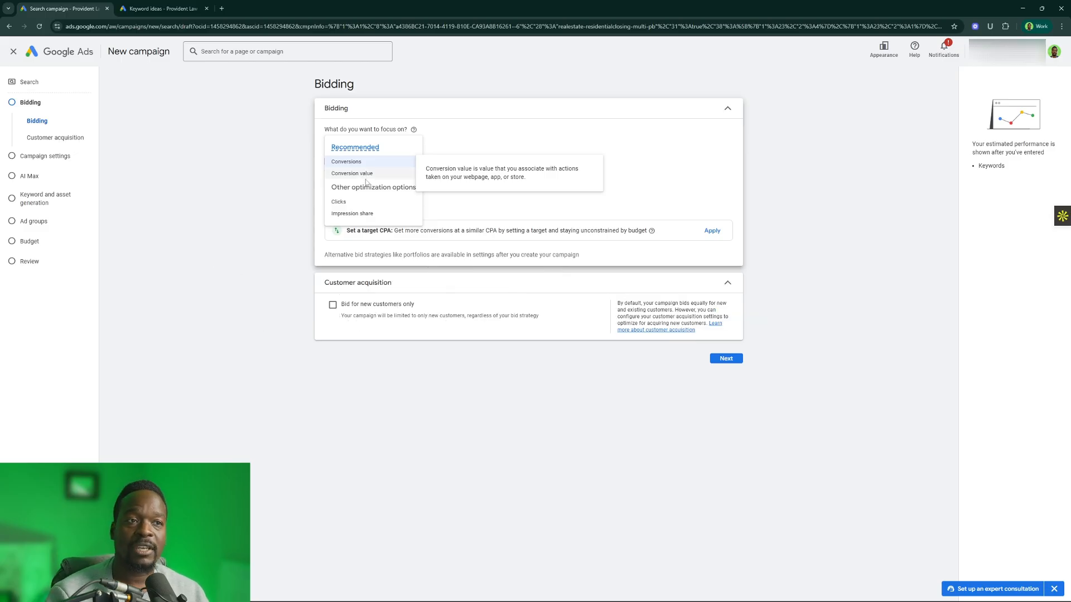
{"action": "left_click", "coordinate": [341, 202]}
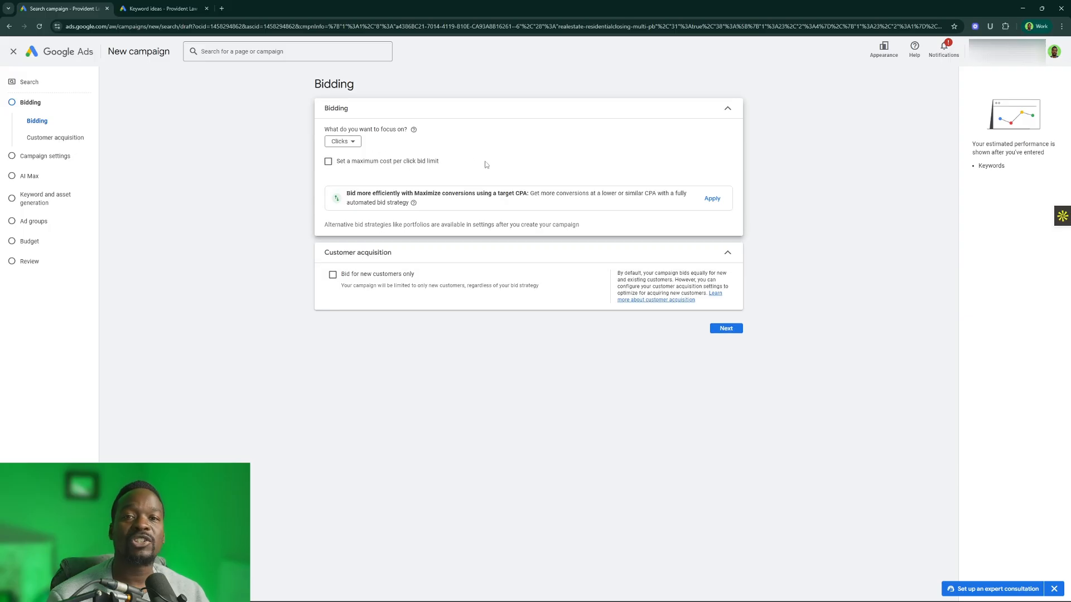
{"action": "left_click", "coordinate": [343, 141]}
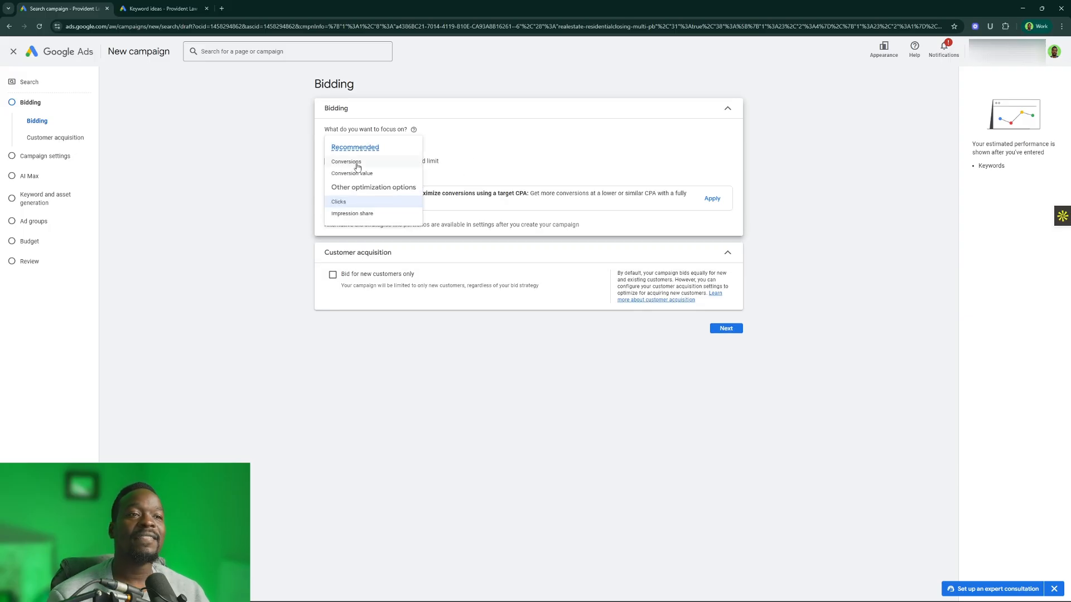
{"action": "left_click", "coordinate": [357, 166]}
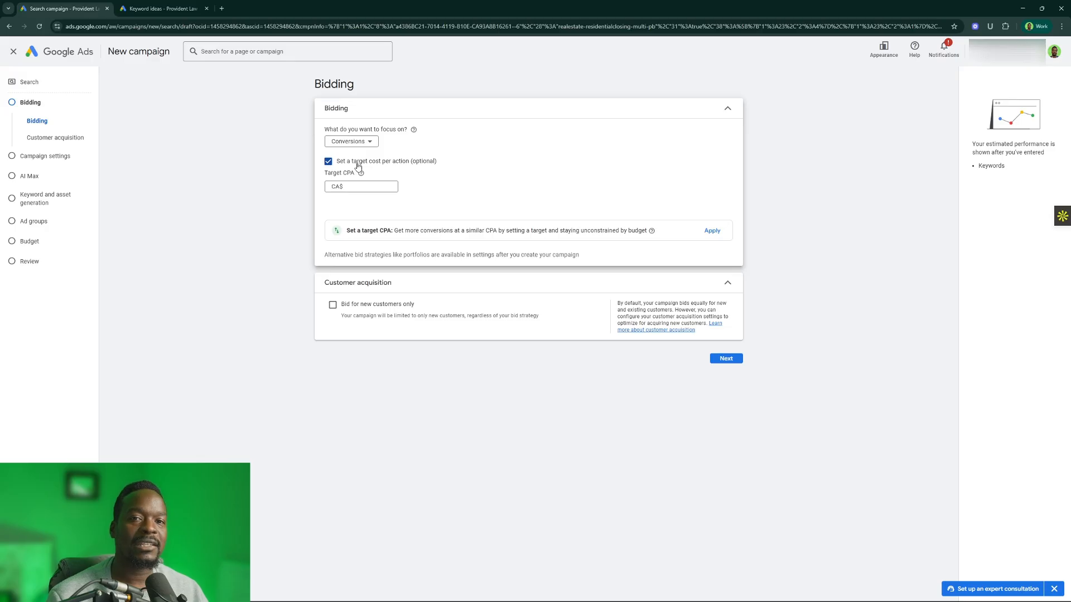
- Enter a target CPA of CA$50 and turn off the target cost per action
{"action": "left_click", "coordinate": [364, 188]}
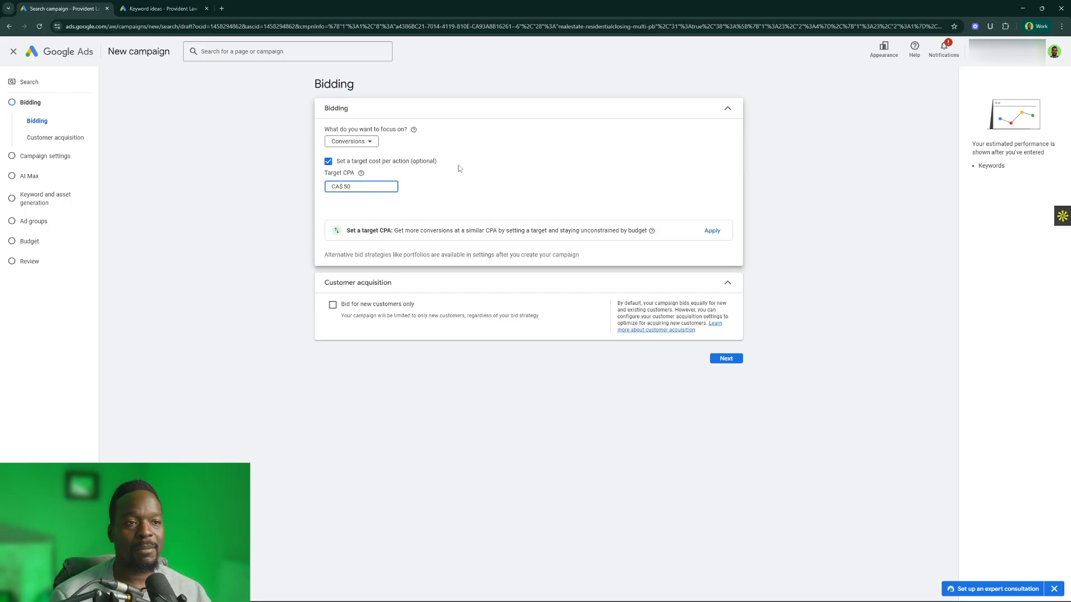
{"action": "left_click", "coordinate": [539, 209]}
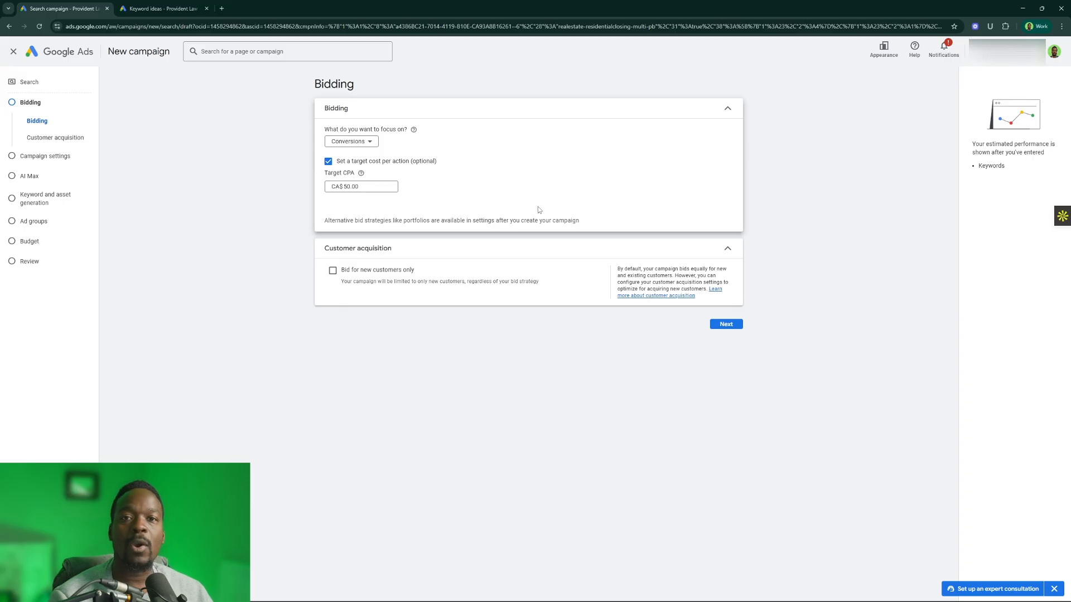
{"action": "left_click", "coordinate": [328, 162]}
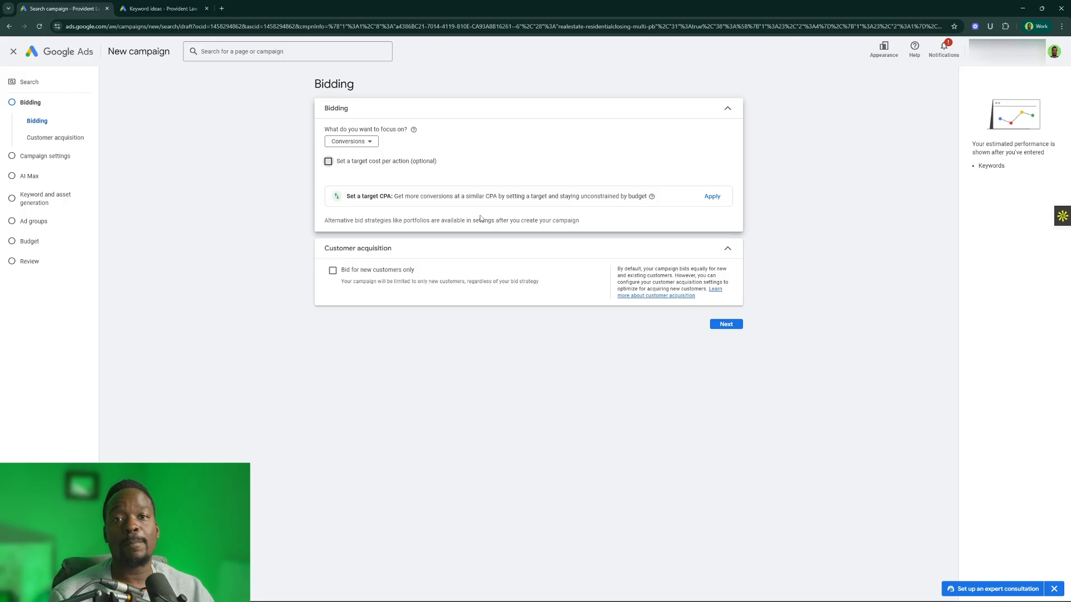
- Enable the target cost per action, set the target CPA to CA$50 and continue to the campaign settings
{"action": "left_click", "coordinate": [328, 161]}
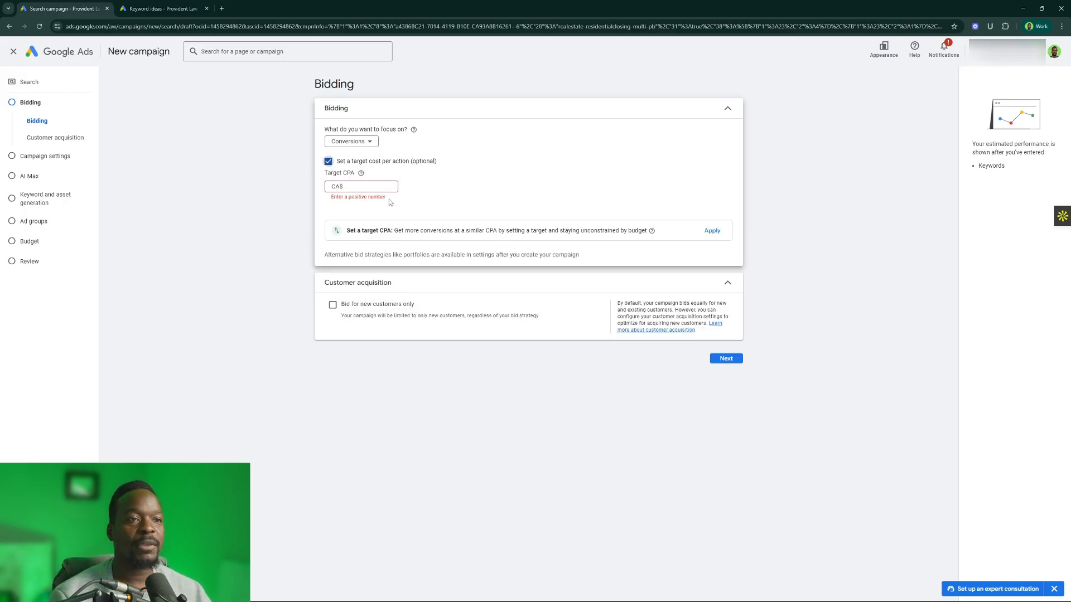
{"action": "type", "text": "50"}
{"action": "left_click", "coordinate": [473, 203]}
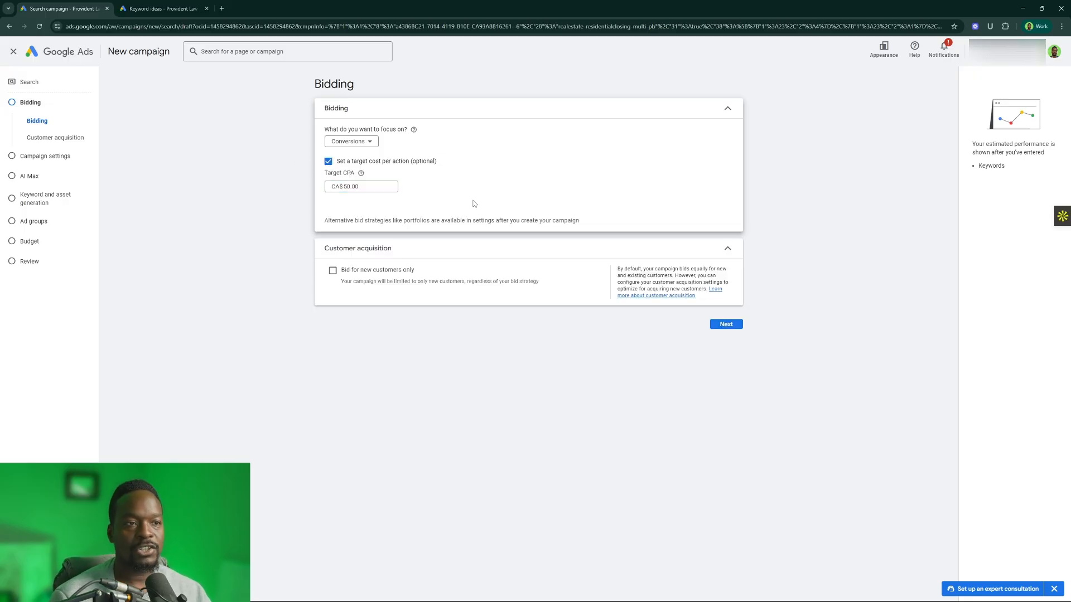
{"action": "left_click", "coordinate": [727, 325]}
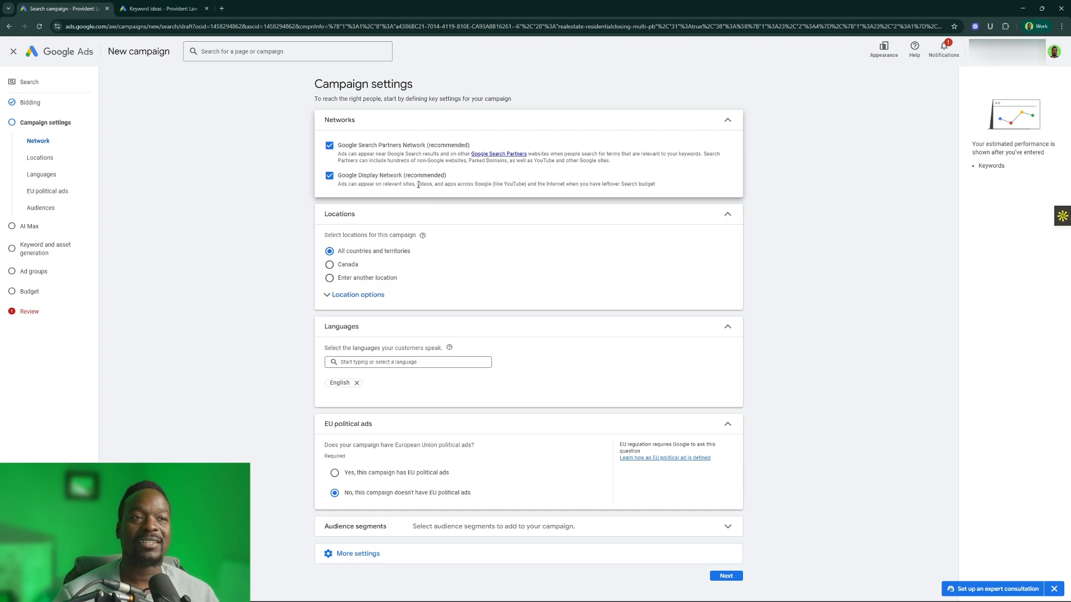
- Exclude the campaign from the Google Search Partners Network and the Google Display Network
{"action": "left_click", "coordinate": [330, 146]}
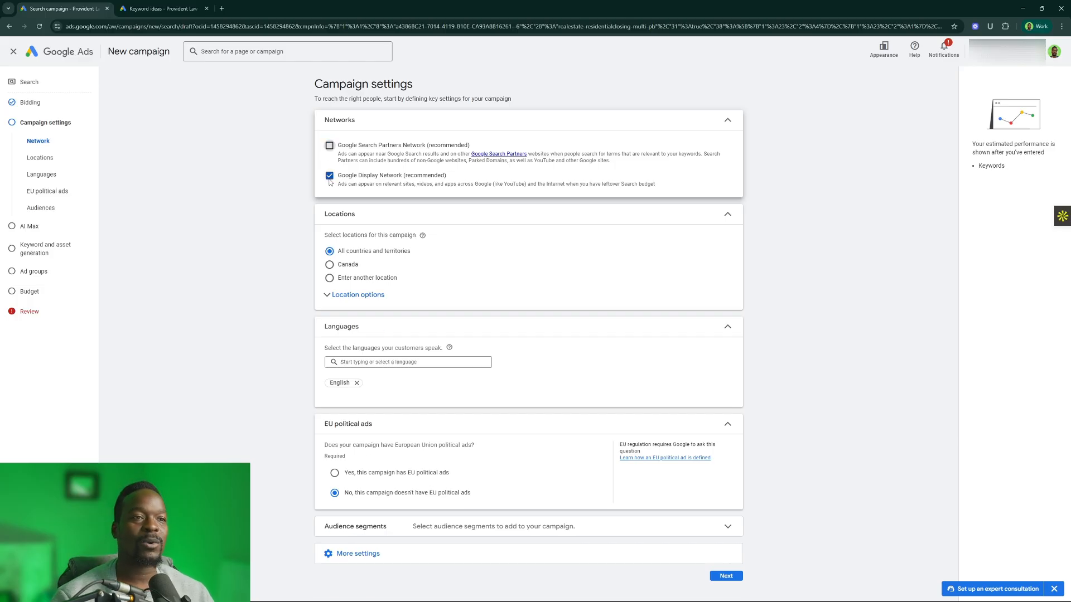
{"action": "left_click", "coordinate": [328, 210]}
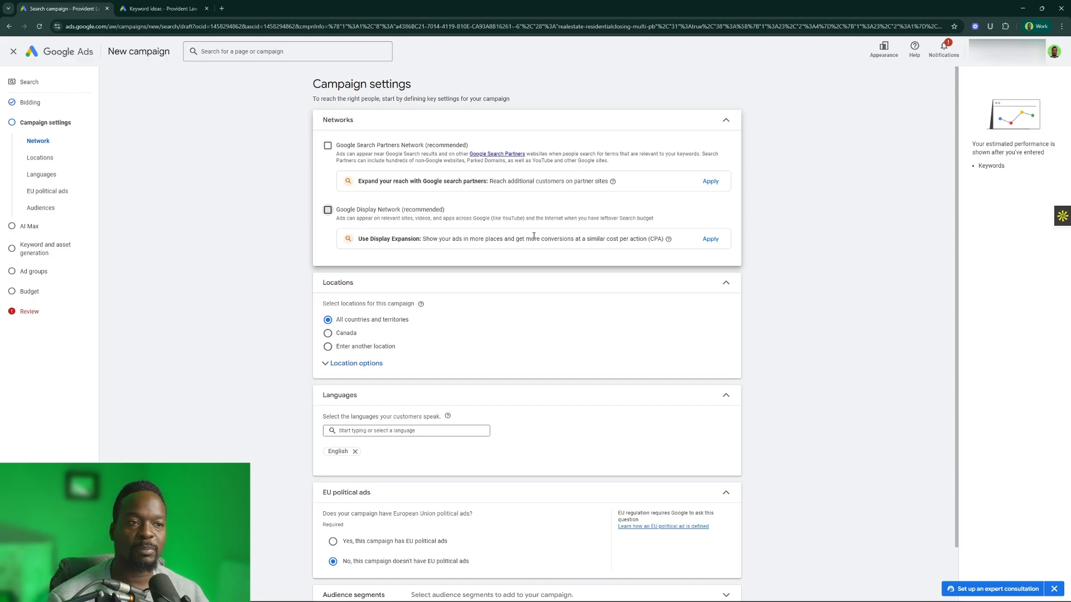
- Switch the campaign's location targeting to a custom location and include the city of Mississauga, Ontario, Canada
{"action": "scroll", "coordinate": [490, 320], "scroll_direction": "down", "scroll_amount": 1}
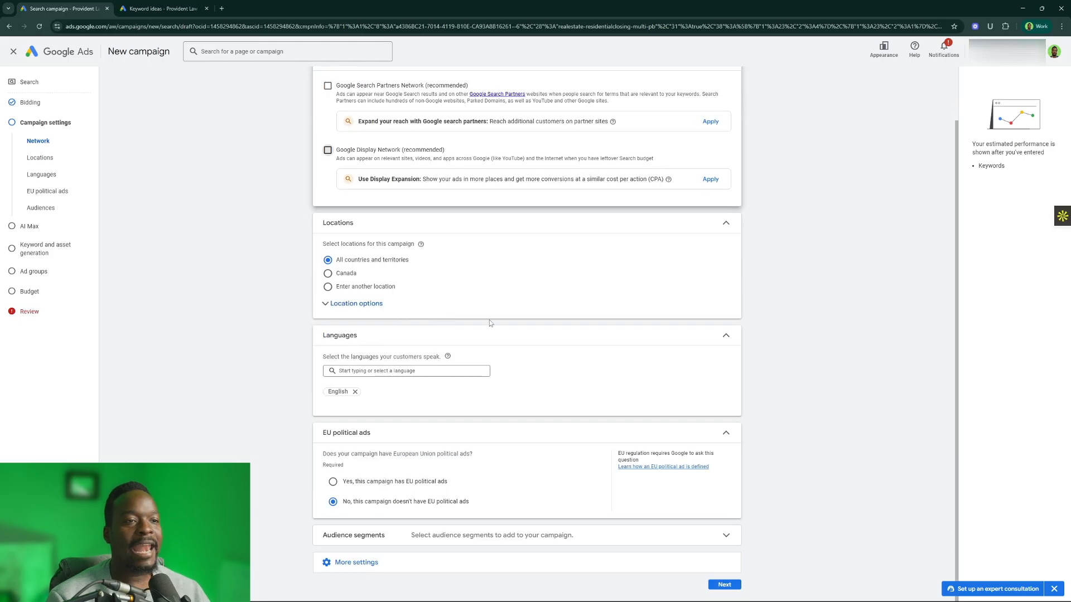
{"action": "left_click", "coordinate": [329, 287]}
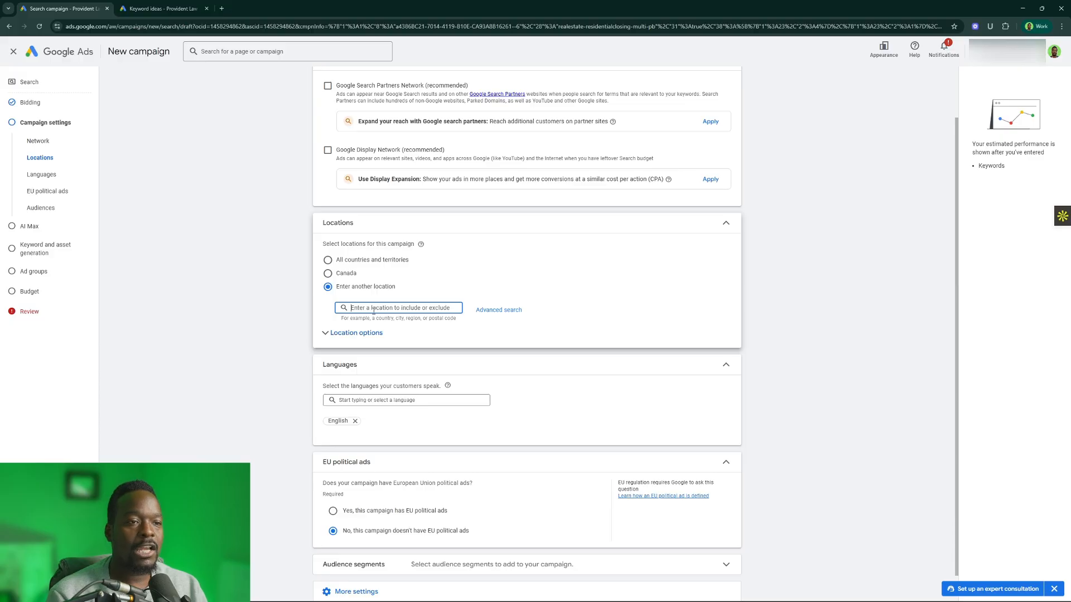
{"action": "type", "text": "mississ"}
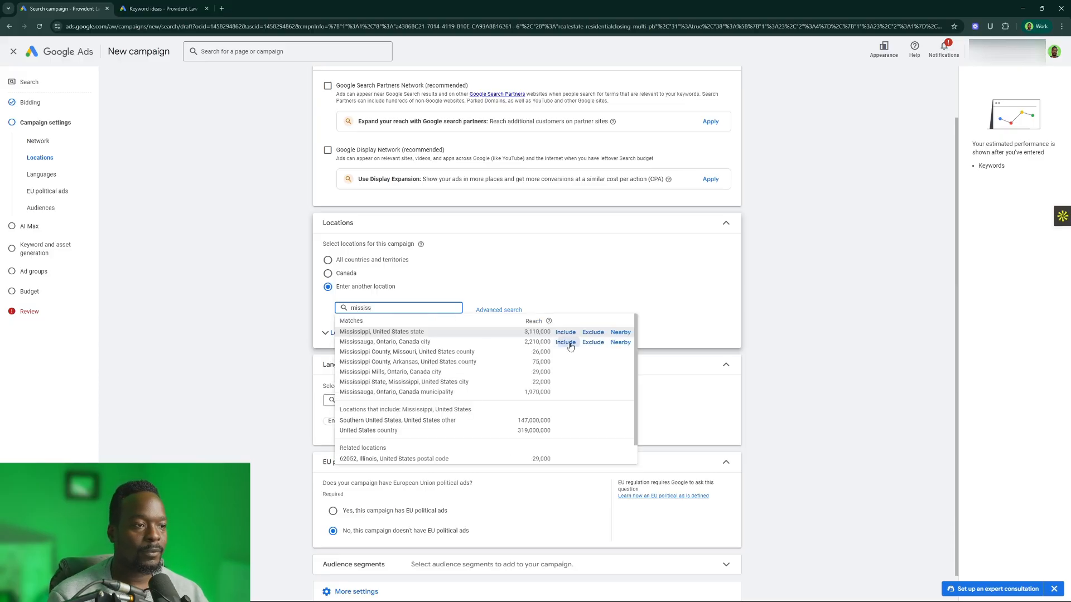
{"action": "left_click", "coordinate": [565, 342]}
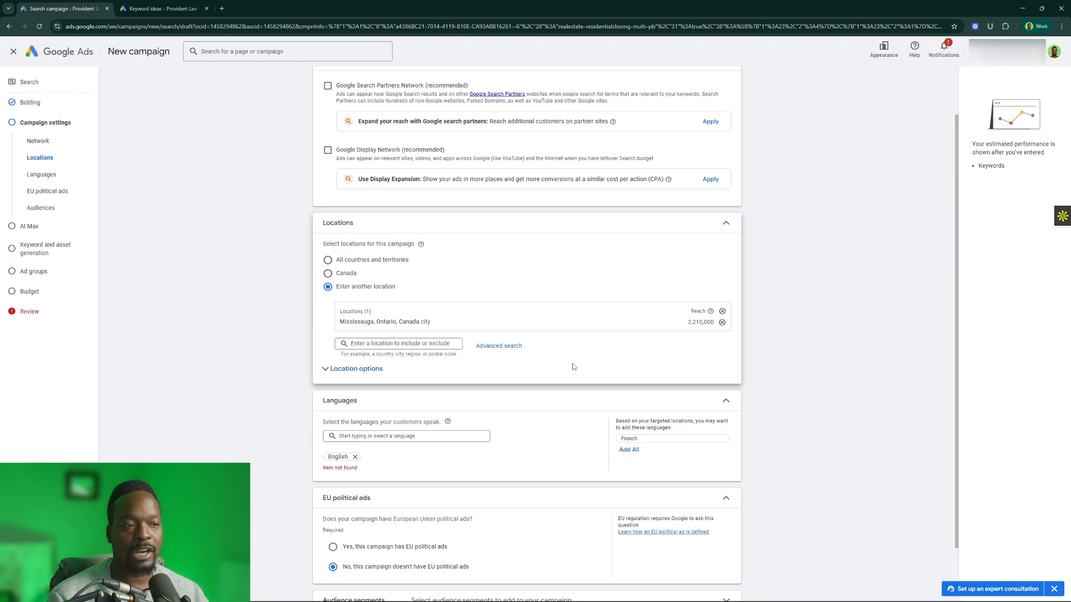
- Try excluding the city of Brampton, Ontario, Canada in the advanced location search and view it on the map
{"action": "left_click", "coordinate": [509, 348]}
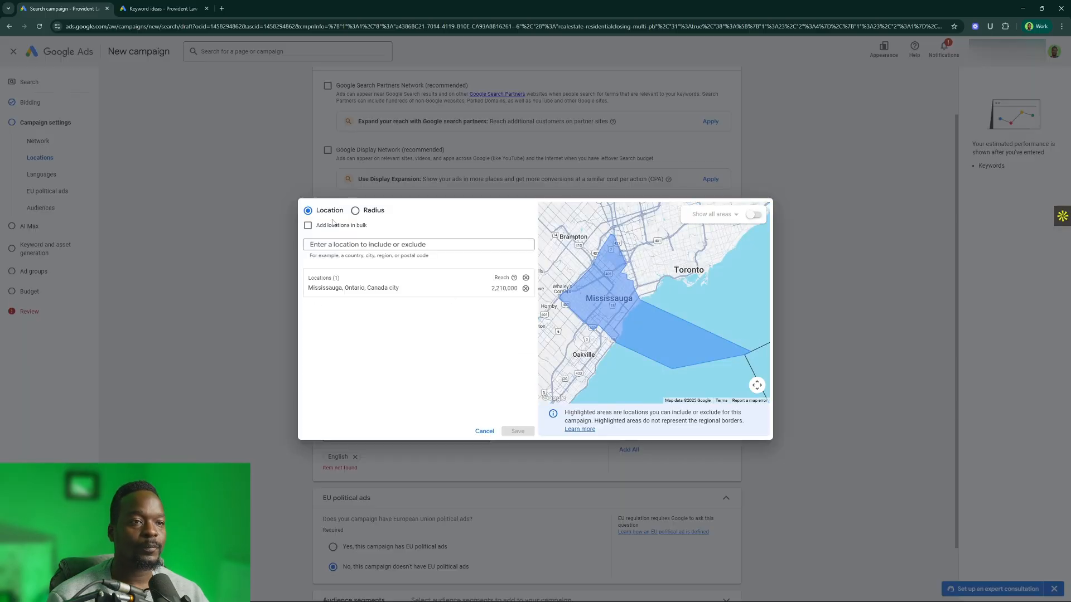
{"action": "left_click", "coordinate": [329, 246]}
{"action": "type", "text": "brampton"}
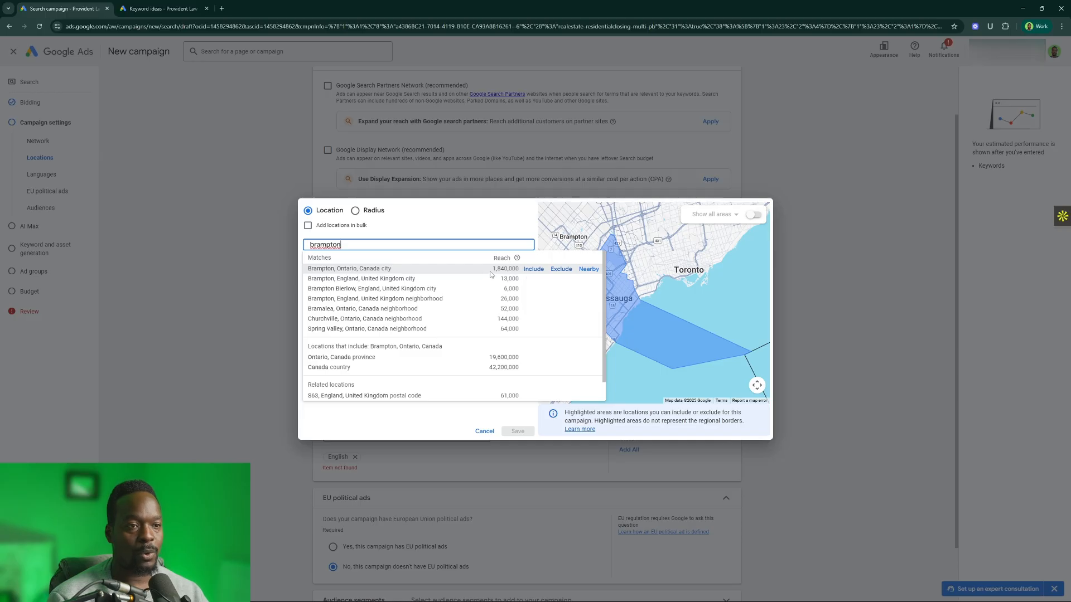
{"action": "left_click", "coordinate": [562, 270]}
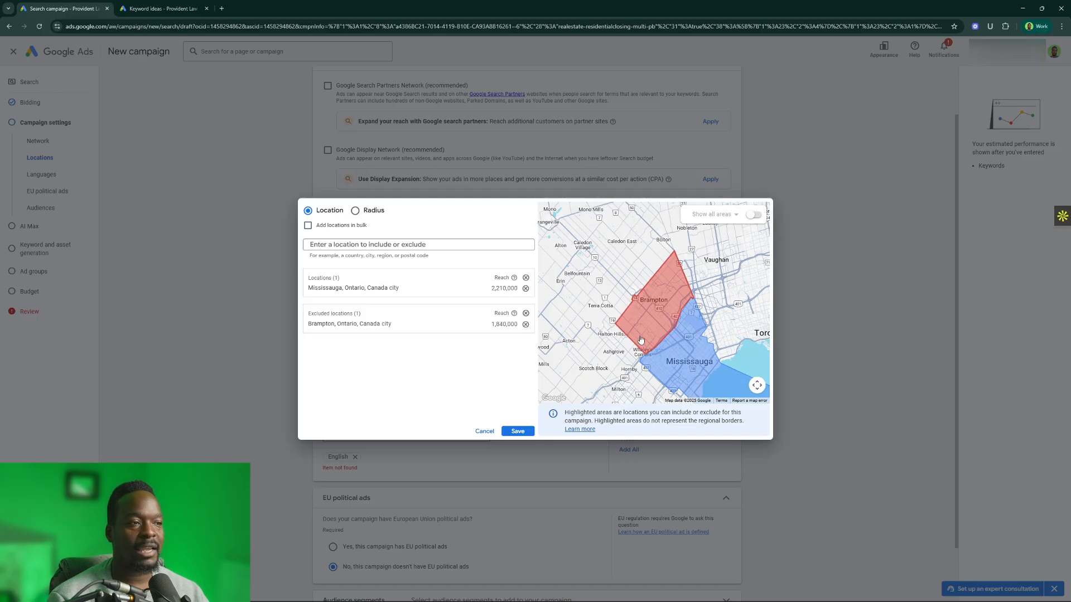
{"action": "scroll", "coordinate": [671, 334], "scroll_direction": "down", "scroll_amount": 2}
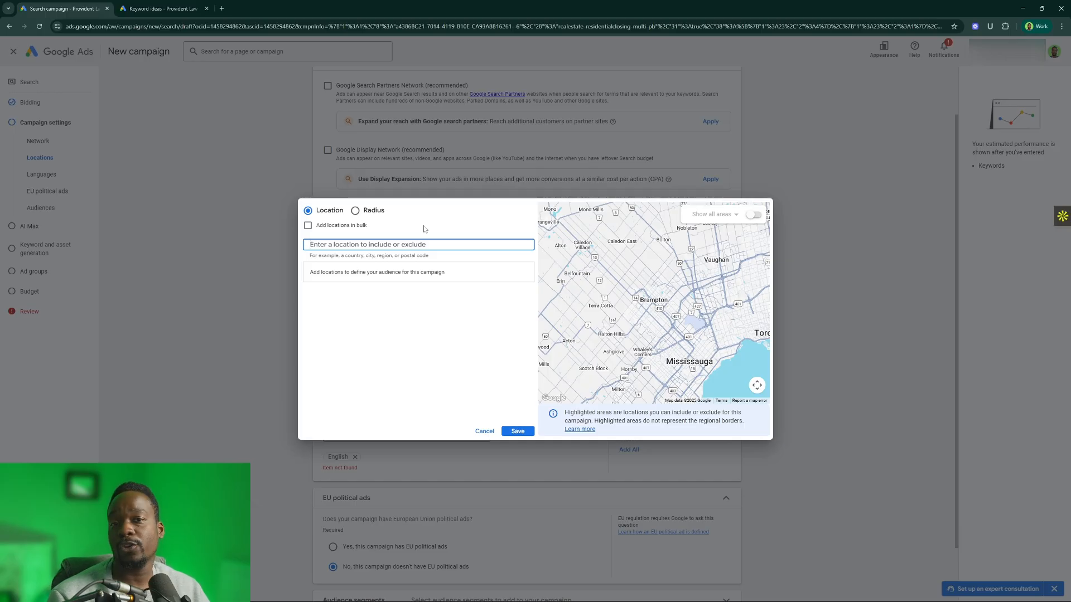
- Try radius targeting with a 20 mi radius around Square One Shopping Centre, Mississauga
{"action": "left_click", "coordinate": [355, 211]}
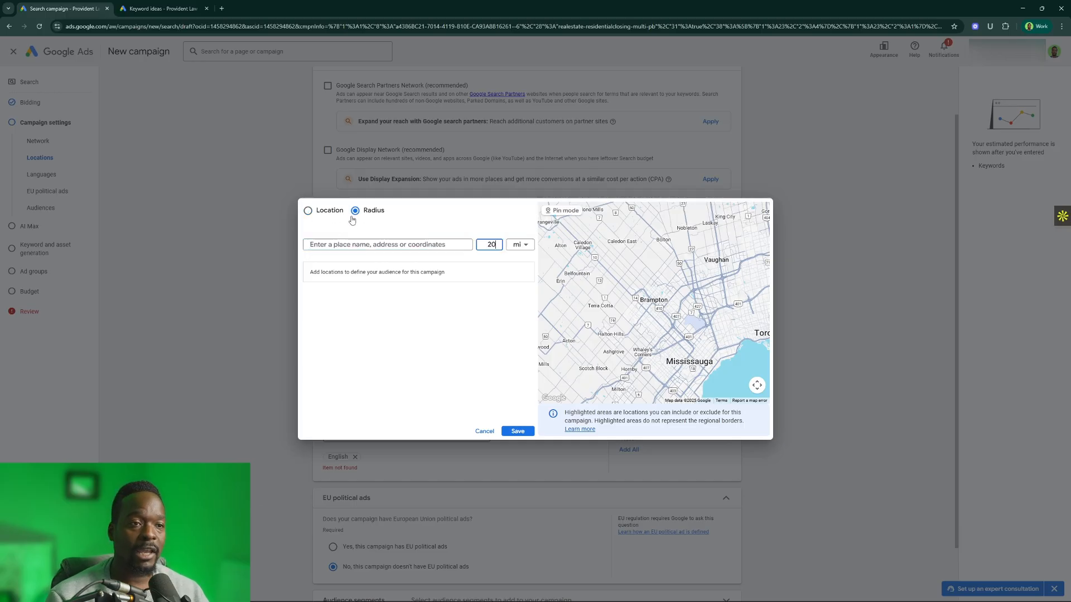
{"action": "left_click", "coordinate": [359, 244]}
{"action": "type", "text": "square one"}
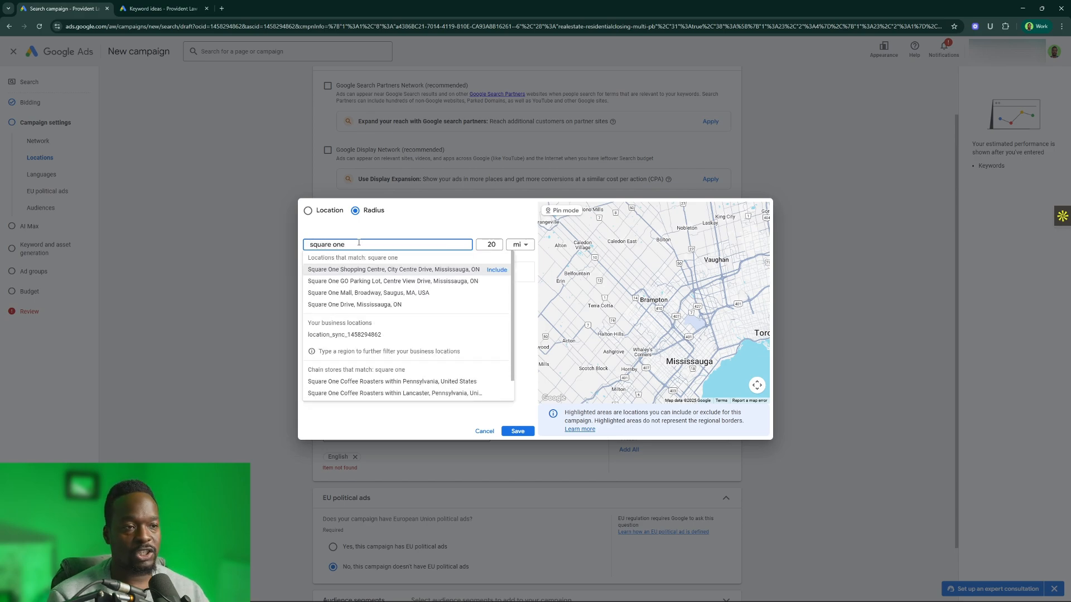
{"action": "left_click", "coordinate": [497, 271]}
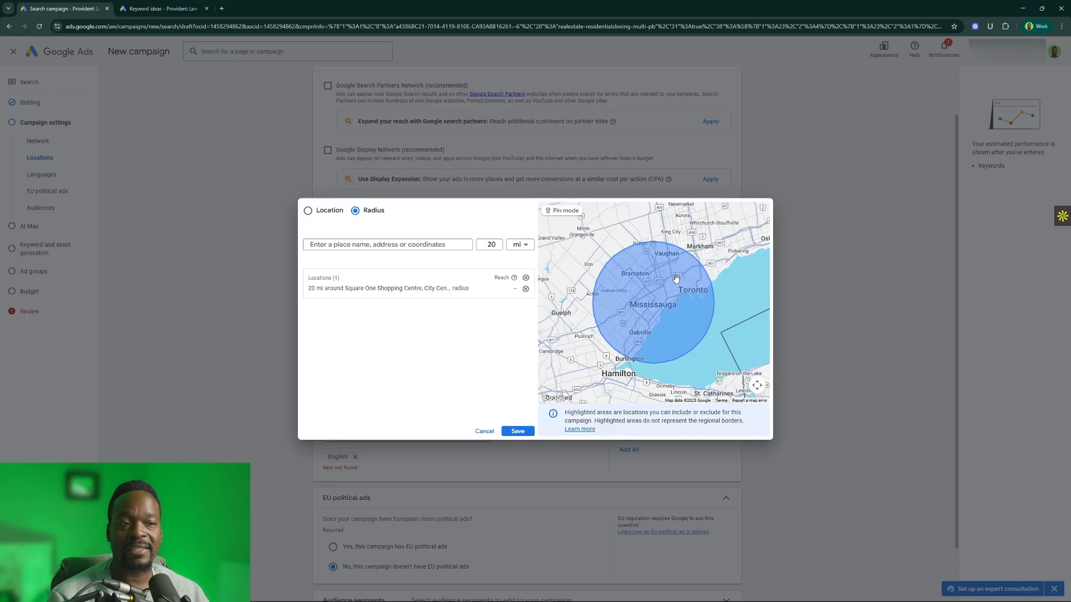
- Try adding a 100 km radius around Laurier Athletic Complex, Waterloo, and remove both radius targets
{"action": "left_click", "coordinate": [500, 247]}
{"action": "key", "text": "BackSpace"}
{"action": "key", "text": "BackSpace"}
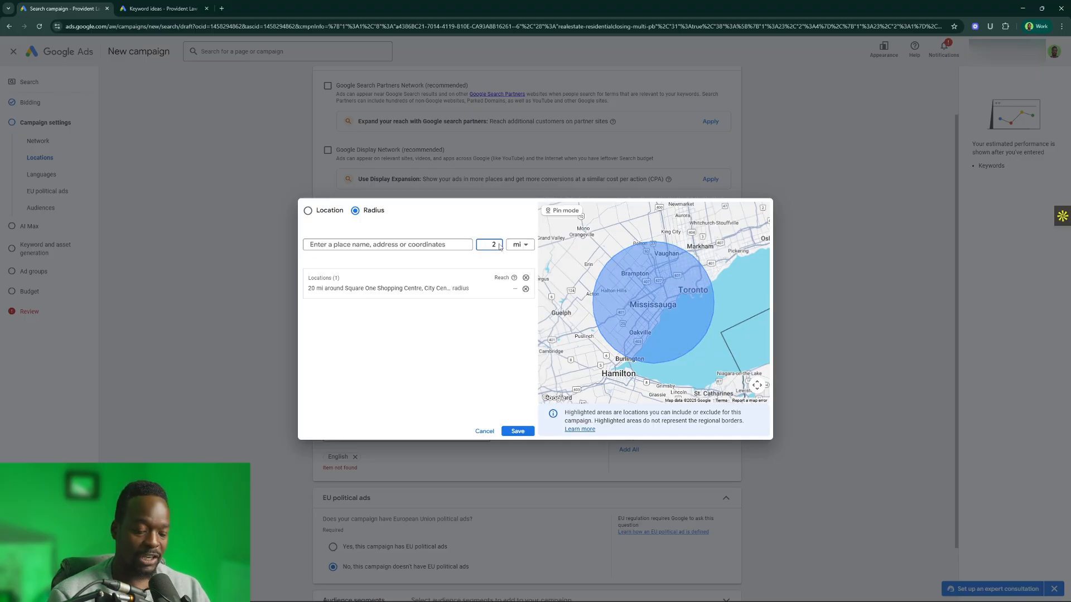
{"action": "type", "text": "100"}
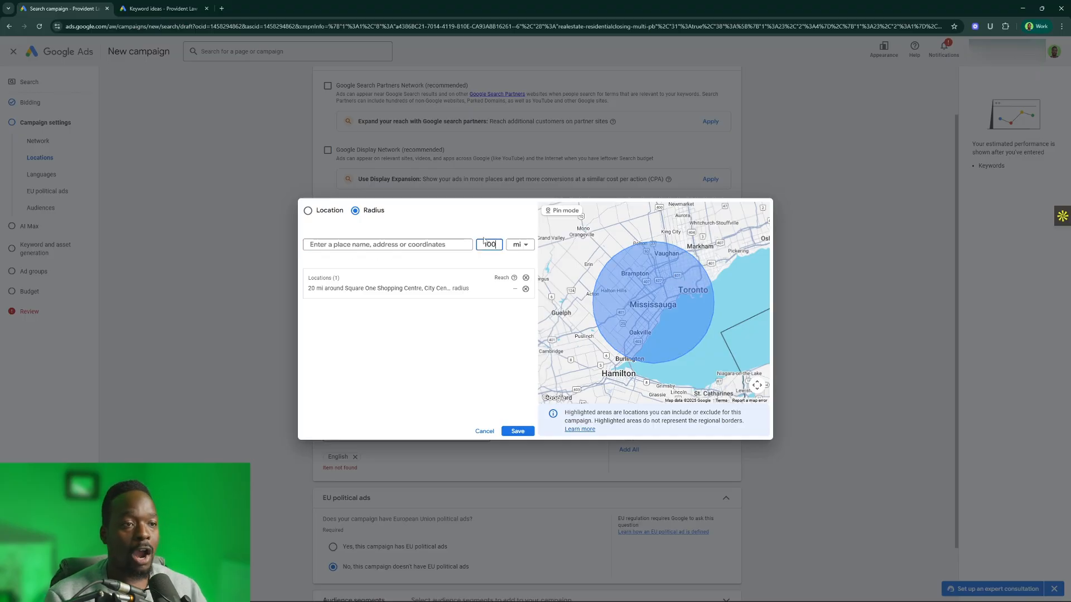
{"action": "left_click", "coordinate": [520, 245]}
{"action": "left_click", "coordinate": [521, 263]}
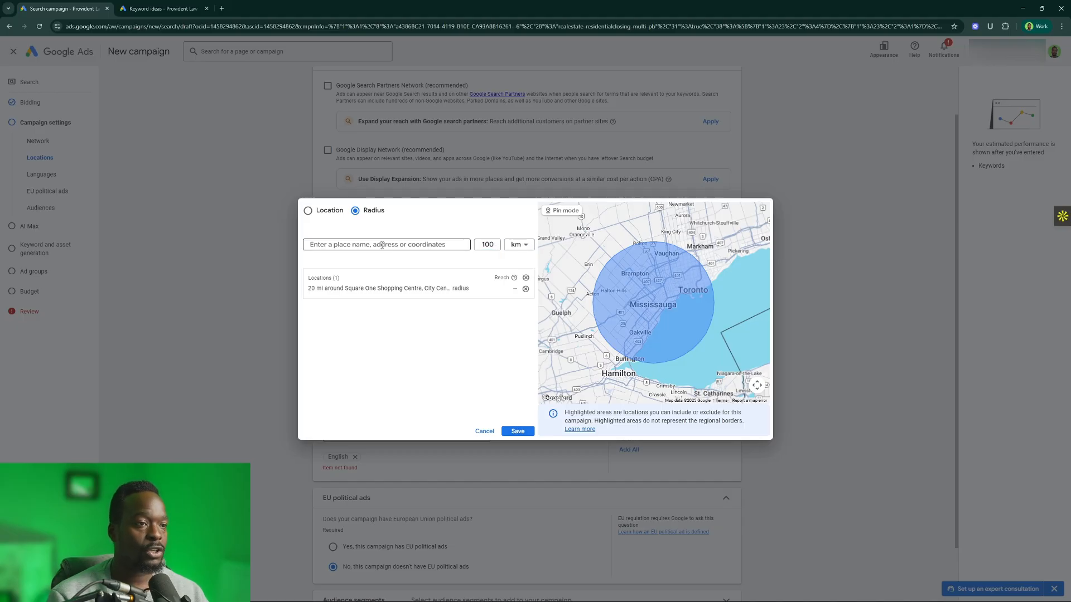
{"action": "left_click", "coordinate": [381, 244]}
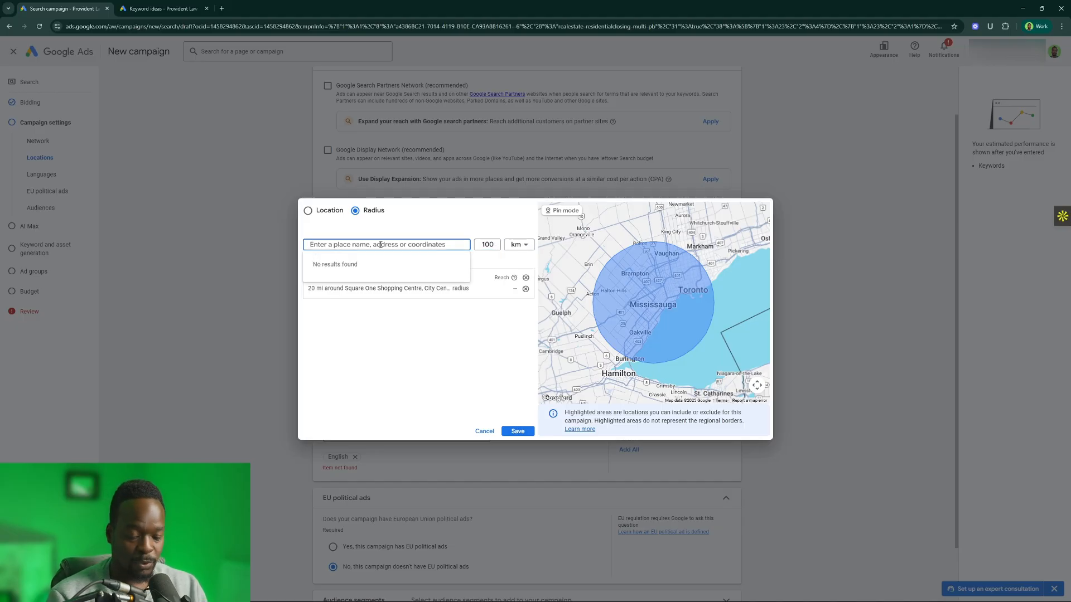
{"action": "type", "text": "laurier"}
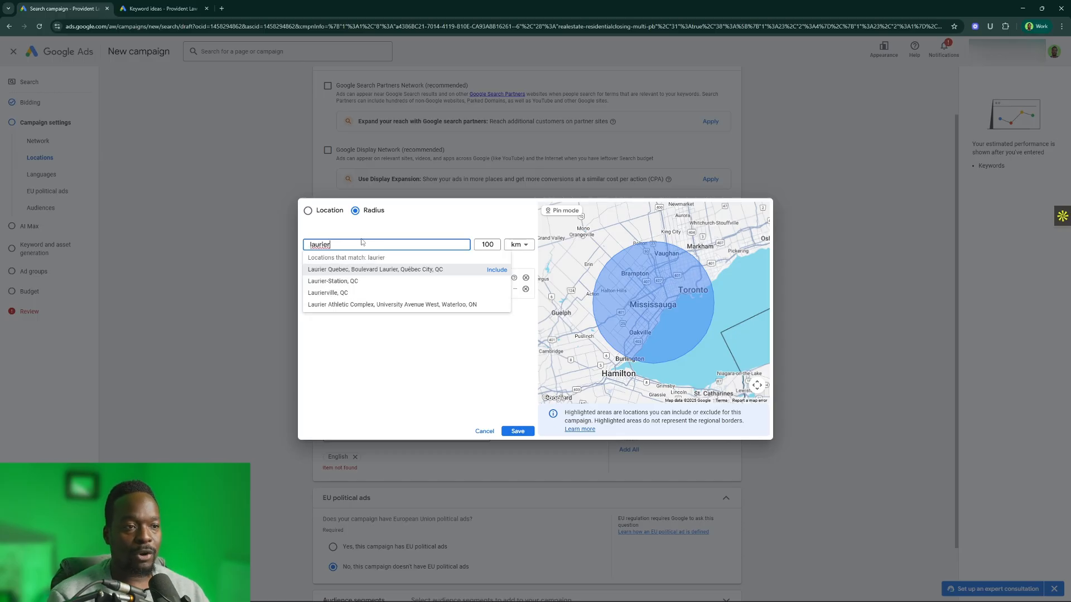
{"action": "left_click", "coordinate": [376, 305]}
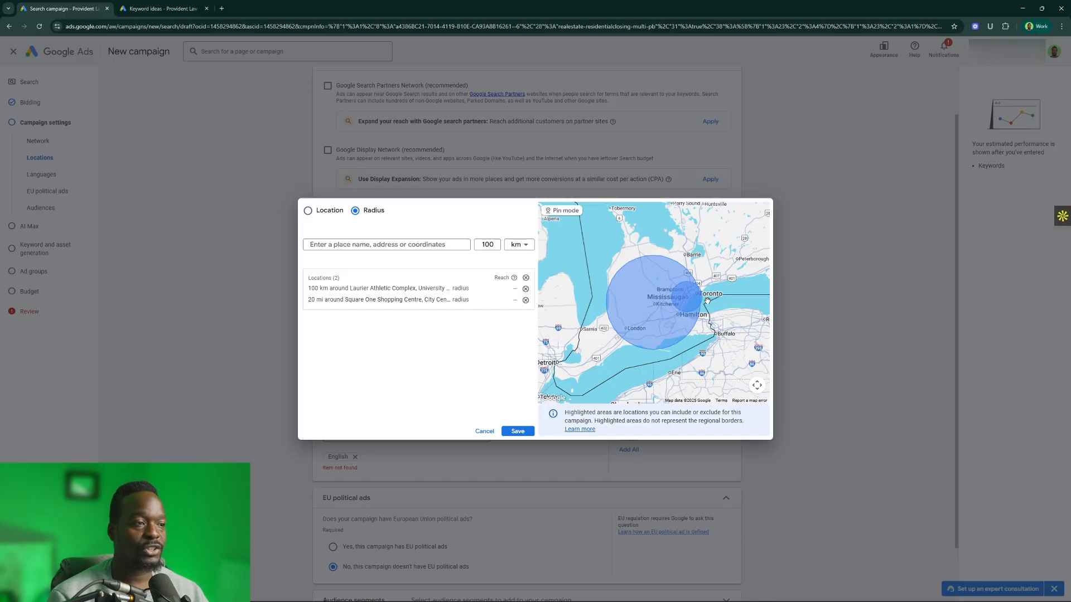
{"action": "left_click", "coordinate": [525, 300]}
{"action": "left_click", "coordinate": [526, 288]}
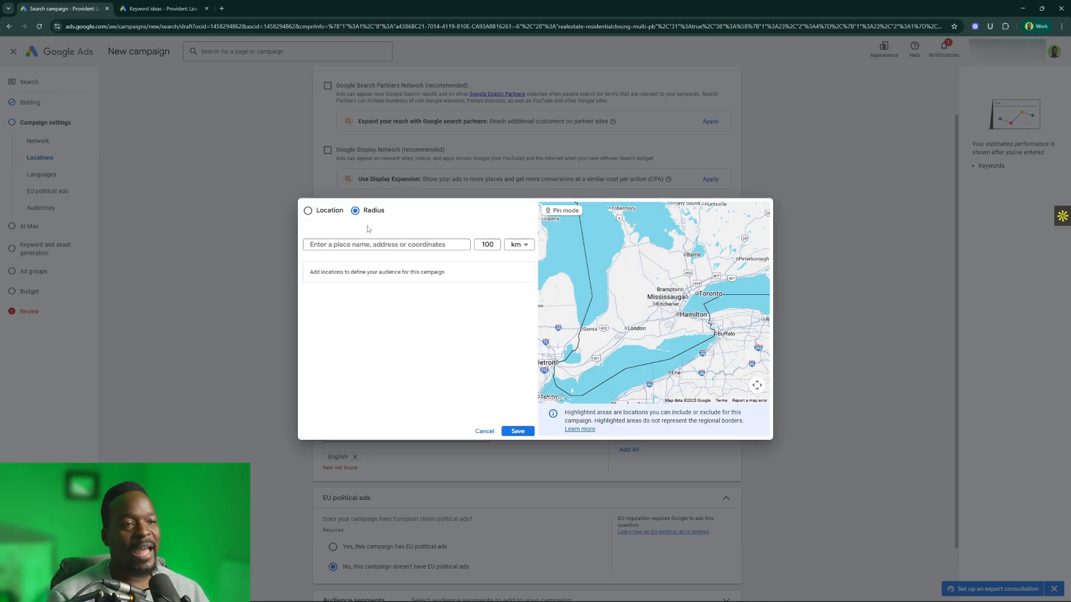
- Switch back to location targeting and include the cities of Mississauga and Guelph, Ontario, Canada
{"action": "left_click", "coordinate": [323, 211]}
{"action": "left_click", "coordinate": [343, 245]}
{"action": "type", "text": "missi"}
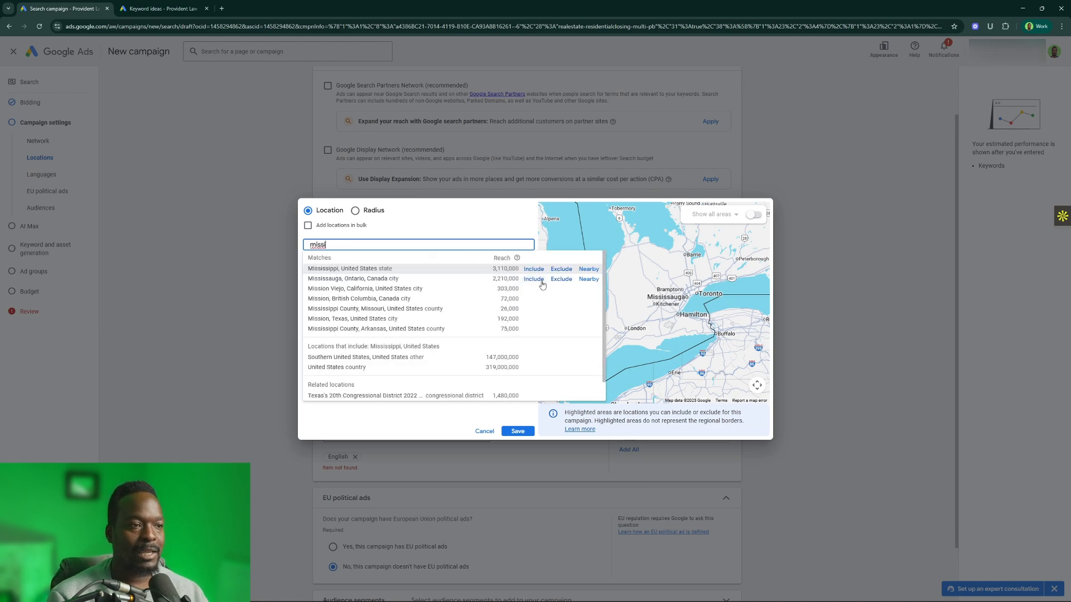
{"action": "left_click", "coordinate": [540, 282]}
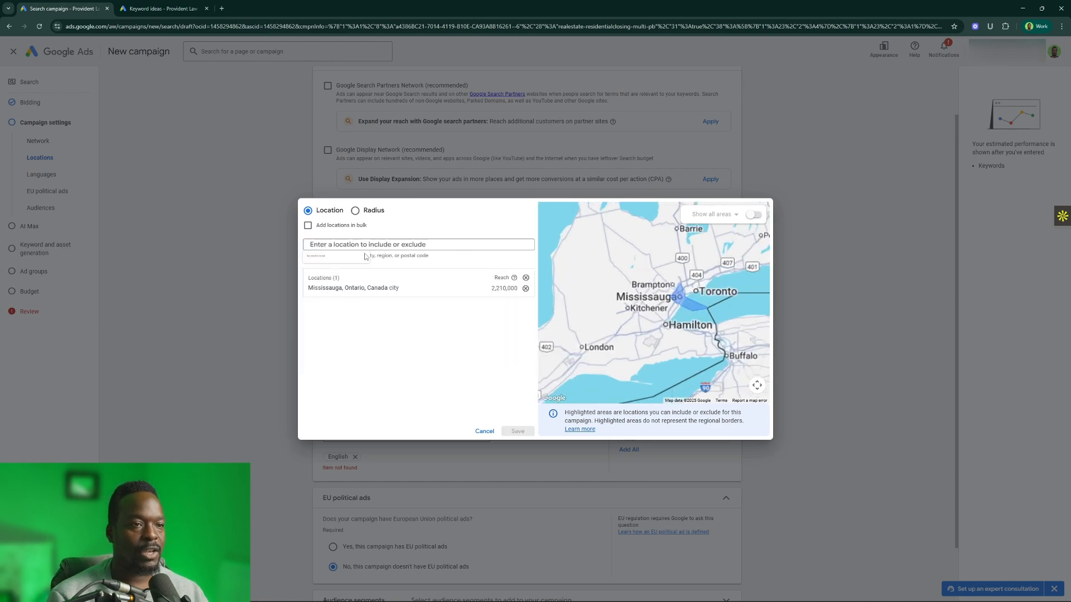
{"action": "left_click", "coordinate": [362, 245]}
{"action": "type", "text": "guelph"}
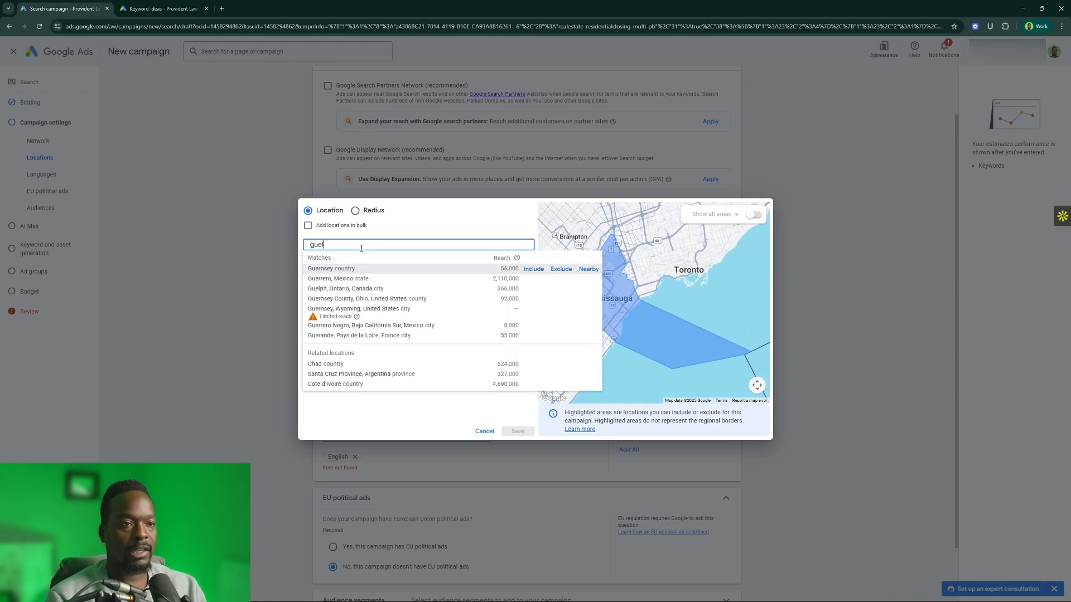
{"action": "left_click", "coordinate": [534, 268]}
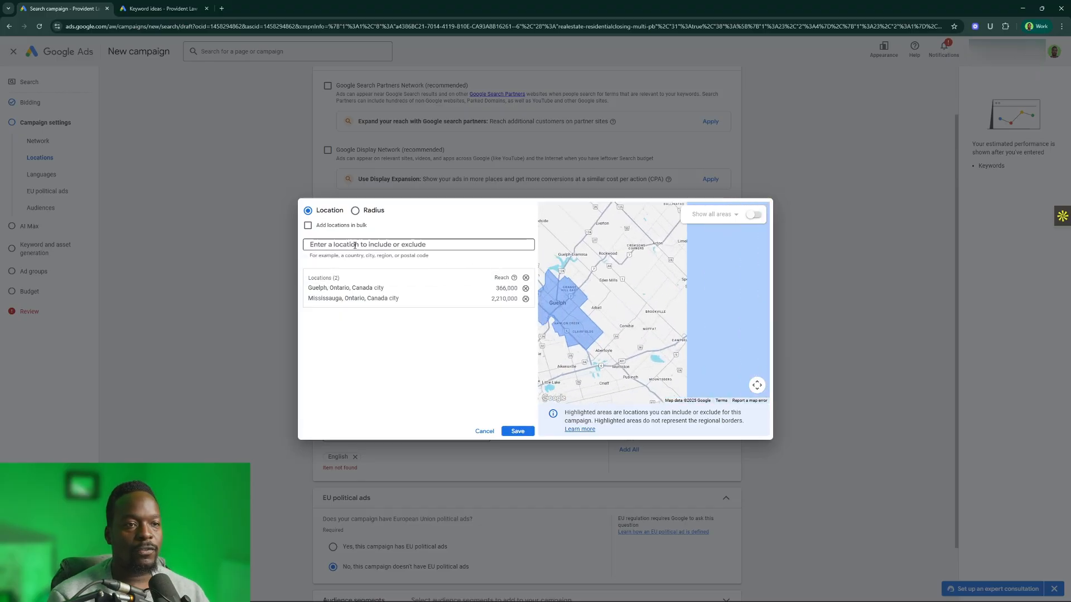
- Exclude the city of Hamilton, Ontario, Canada and save the location targeting
{"action": "left_click", "coordinate": [364, 246]}
{"action": "type", "text": "hamilton"}
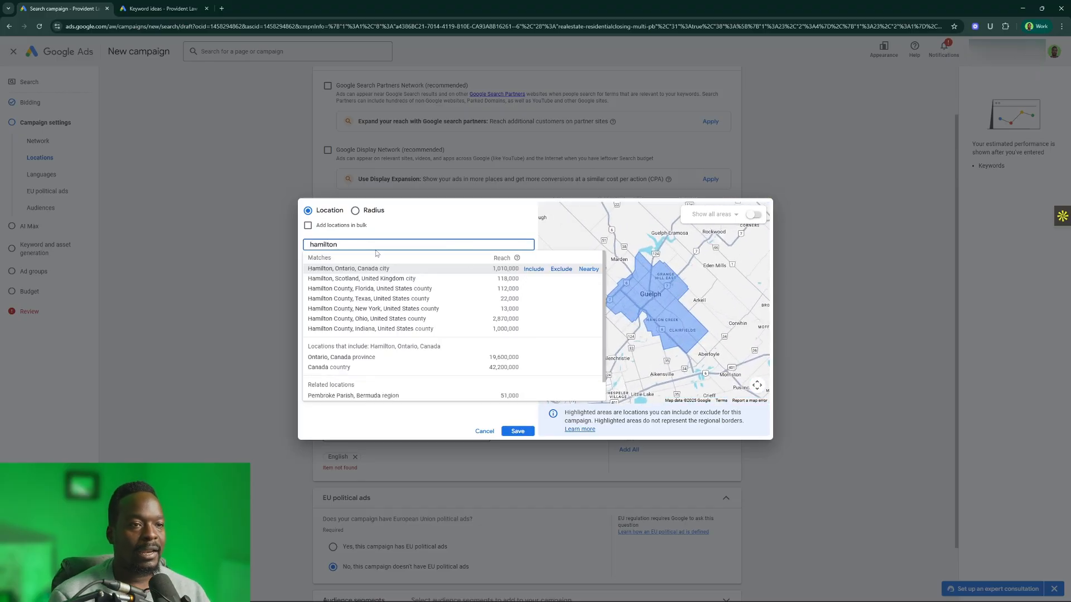
{"action": "left_click", "coordinate": [562, 269]}
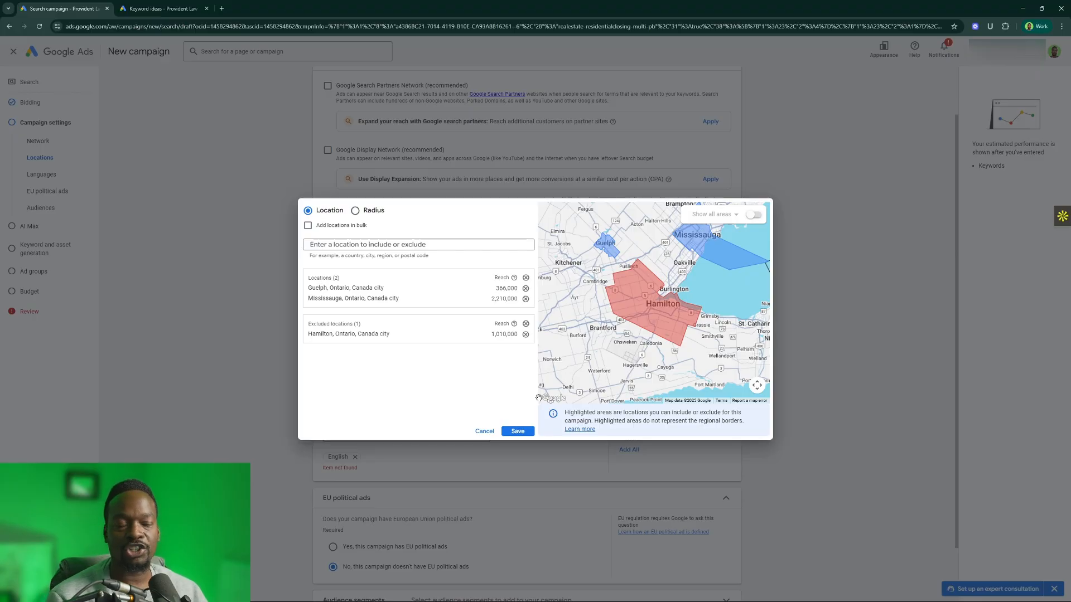
{"action": "left_click", "coordinate": [517, 432]}
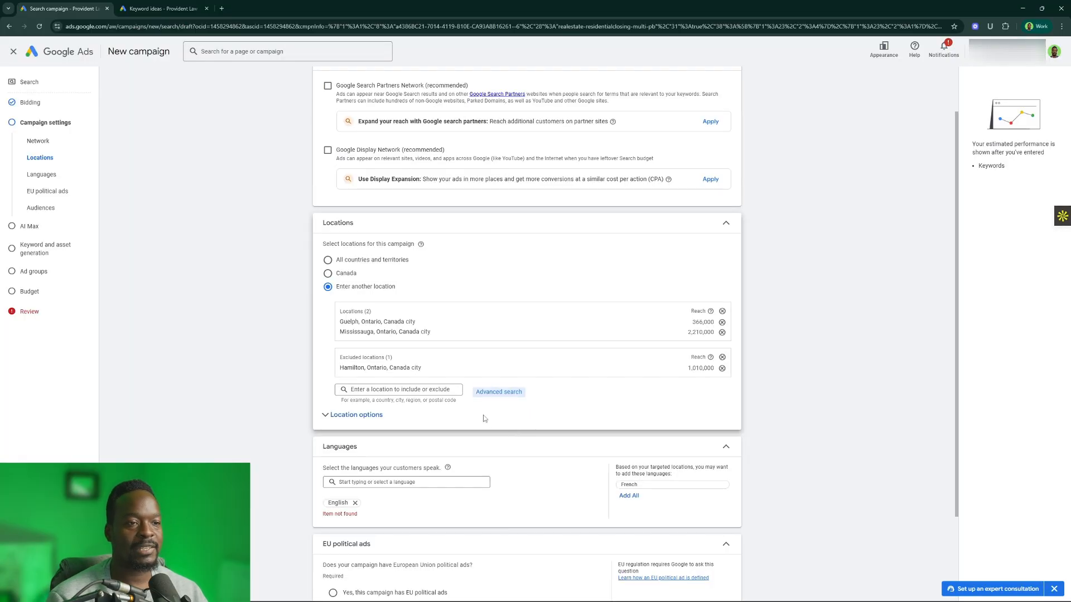
- Review the list of customer languages available for the campaign
{"action": "scroll", "coordinate": [483, 416], "scroll_direction": "down", "scroll_amount": 2}
{"action": "left_click", "coordinate": [359, 370]}
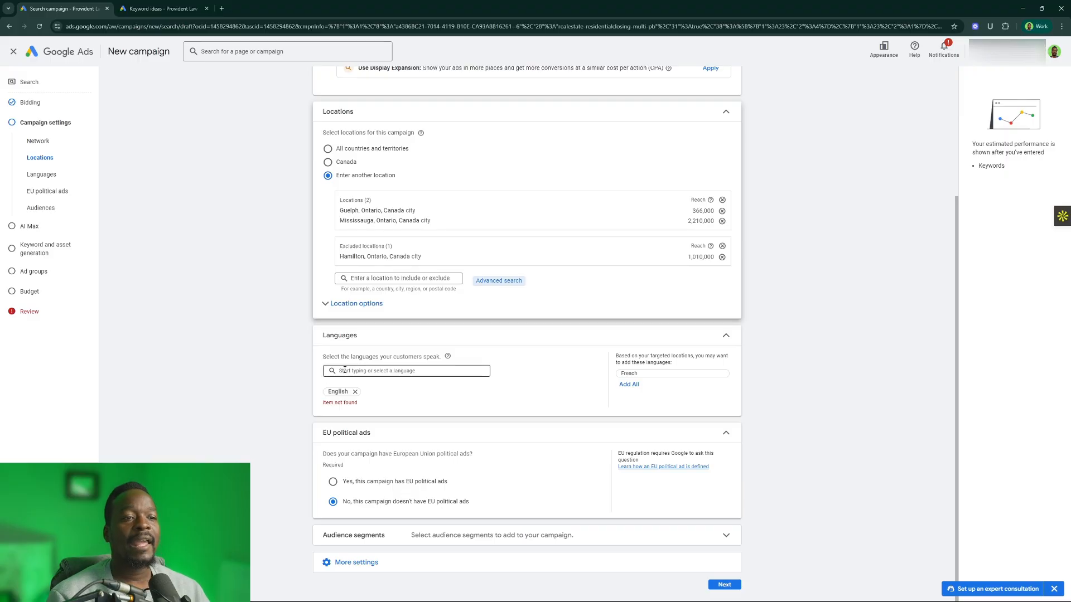
{"action": "left_click", "coordinate": [469, 369]}
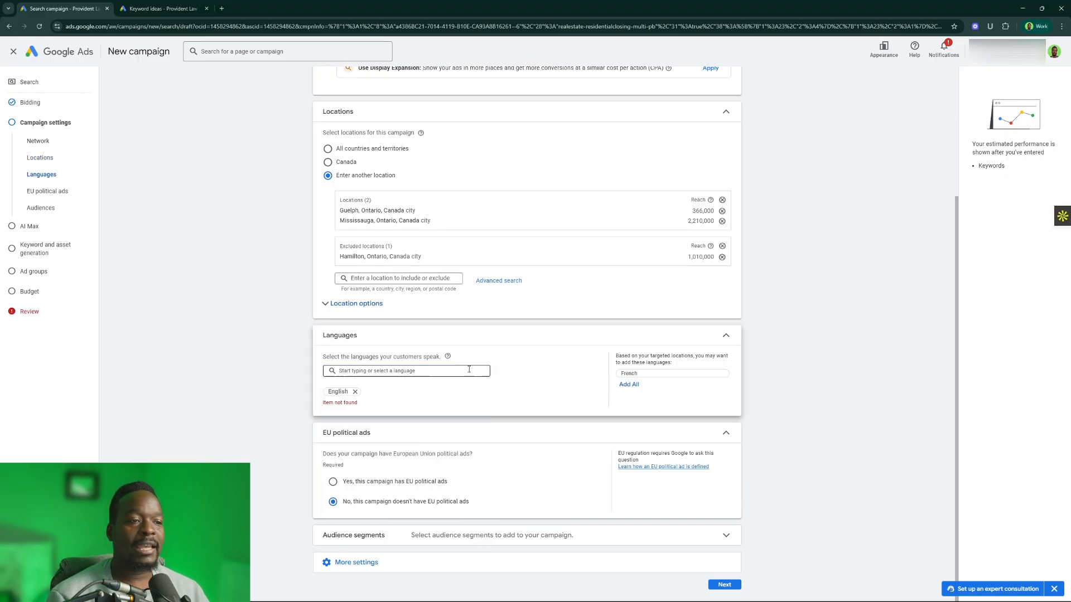
{"action": "left_click", "coordinate": [386, 371]}
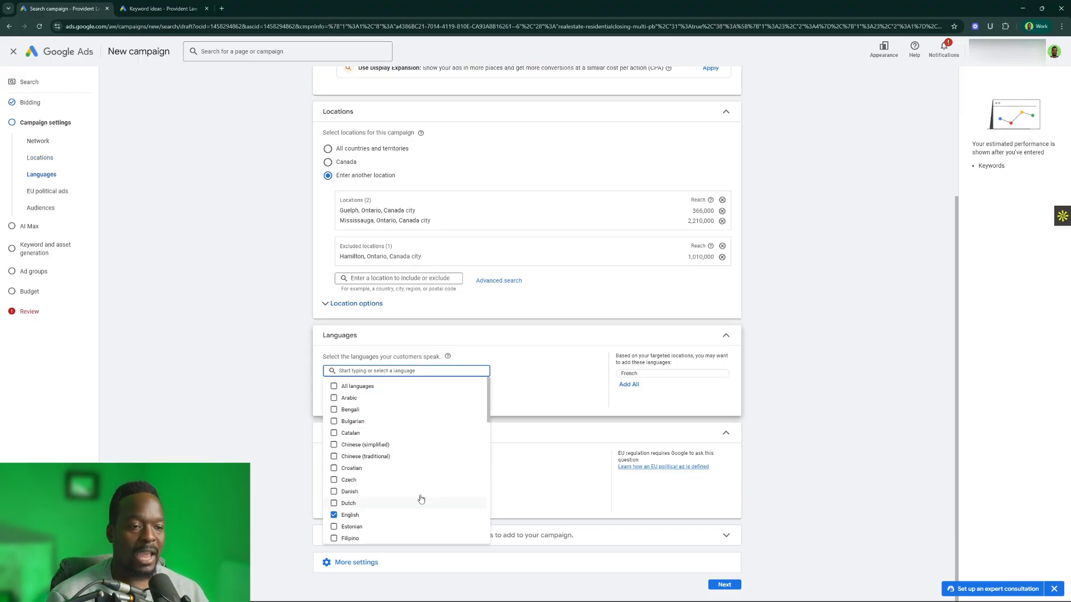
{"action": "left_click", "coordinate": [545, 390]}
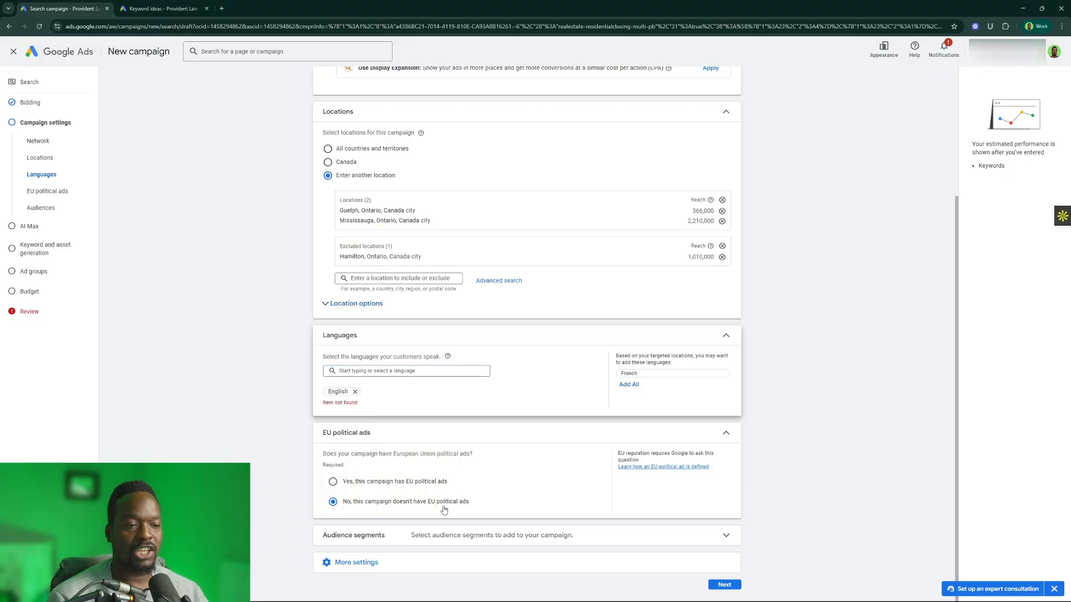
- Add the Residential Properties and Real Estate audience segments to the campaign
{"action": "left_click", "coordinate": [696, 537]}
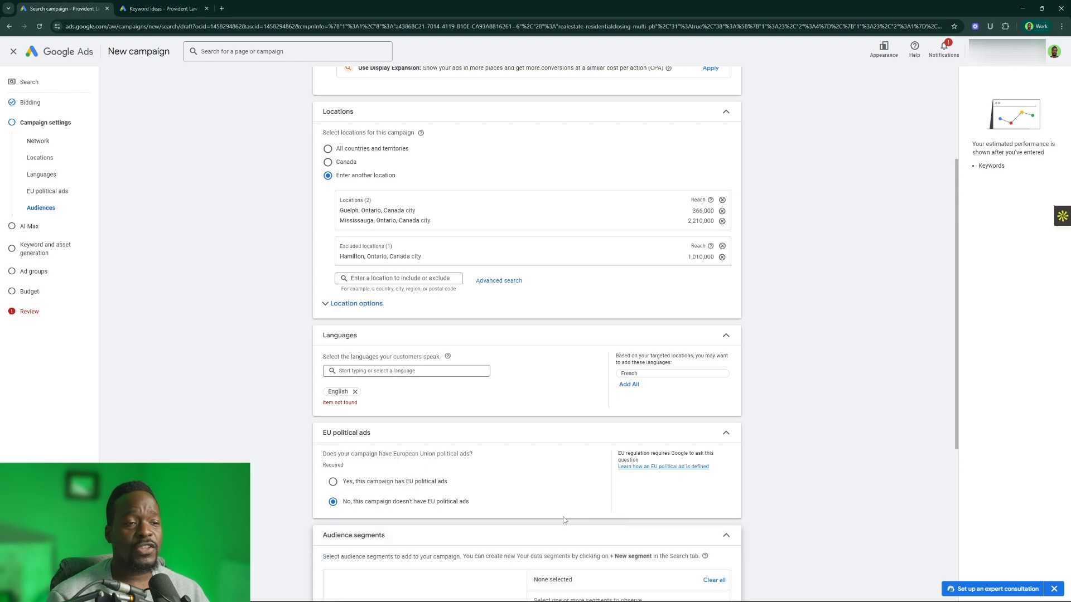
{"action": "scroll", "coordinate": [551, 515], "scroll_direction": "down", "scroll_amount": 5}
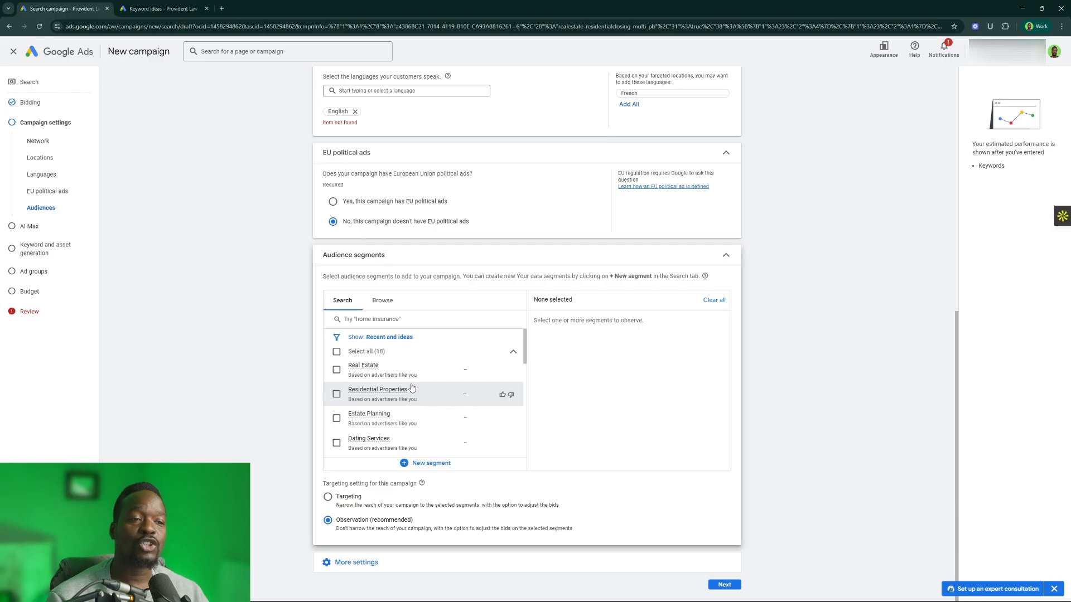
{"action": "left_click", "coordinate": [337, 394]}
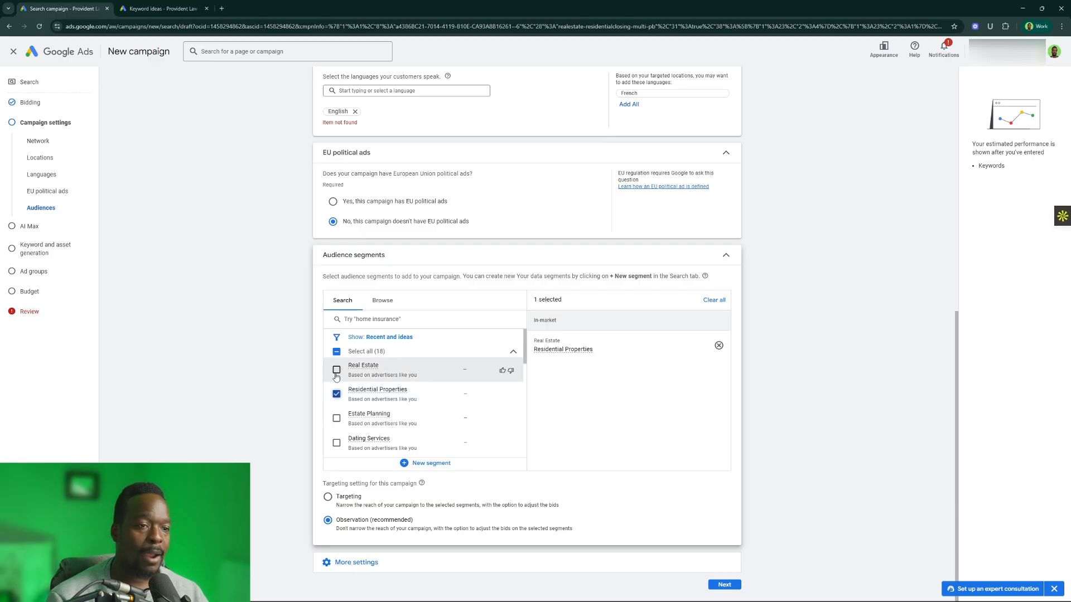
{"action": "left_click", "coordinate": [336, 375]}
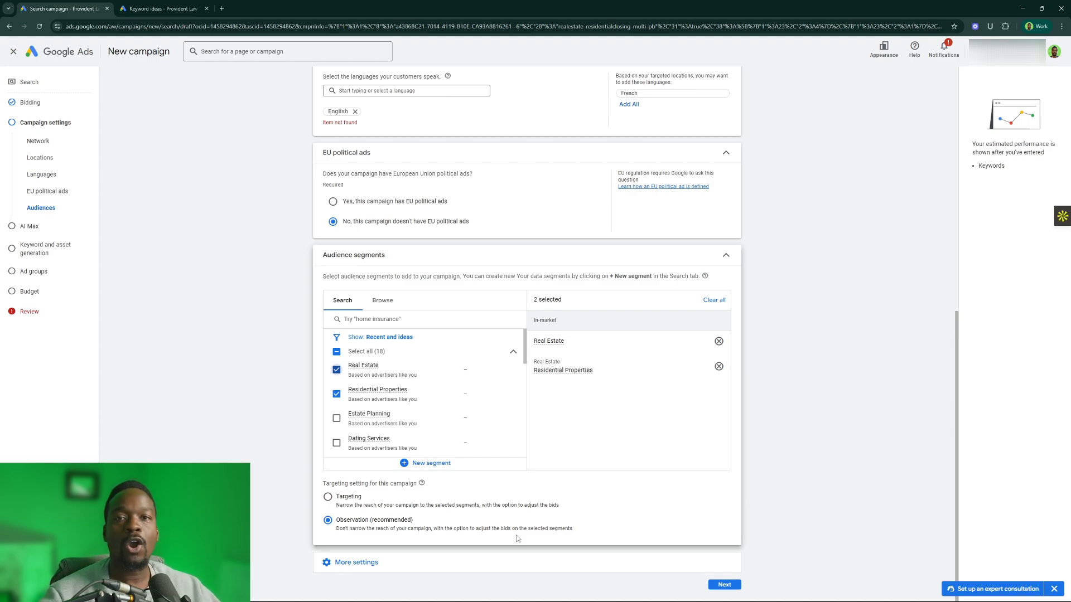
{"action": "left_click", "coordinate": [718, 586]}
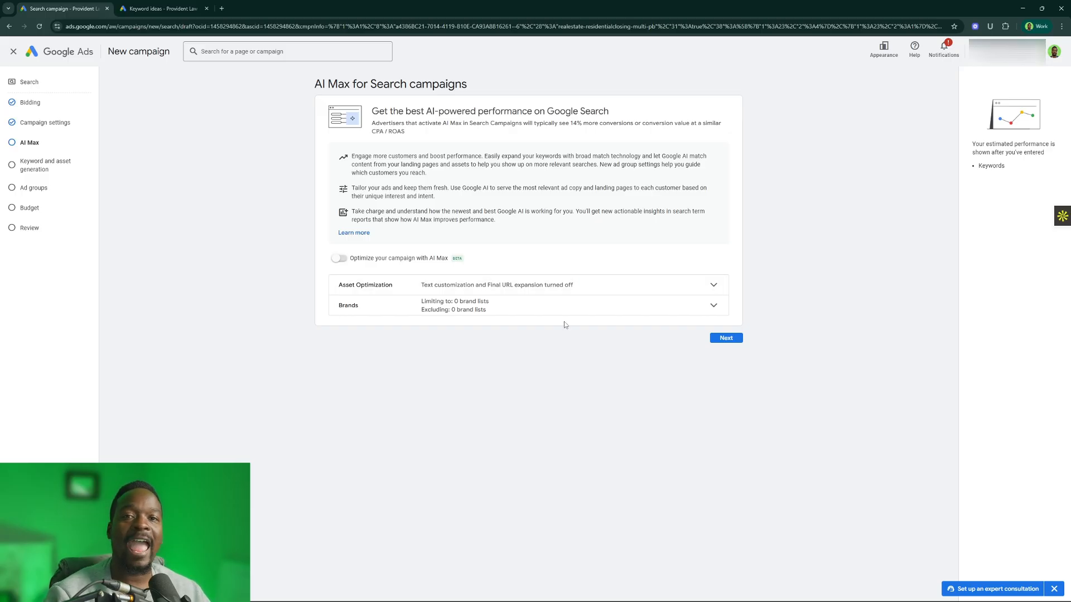
{"action": "left_click", "coordinate": [729, 338]}
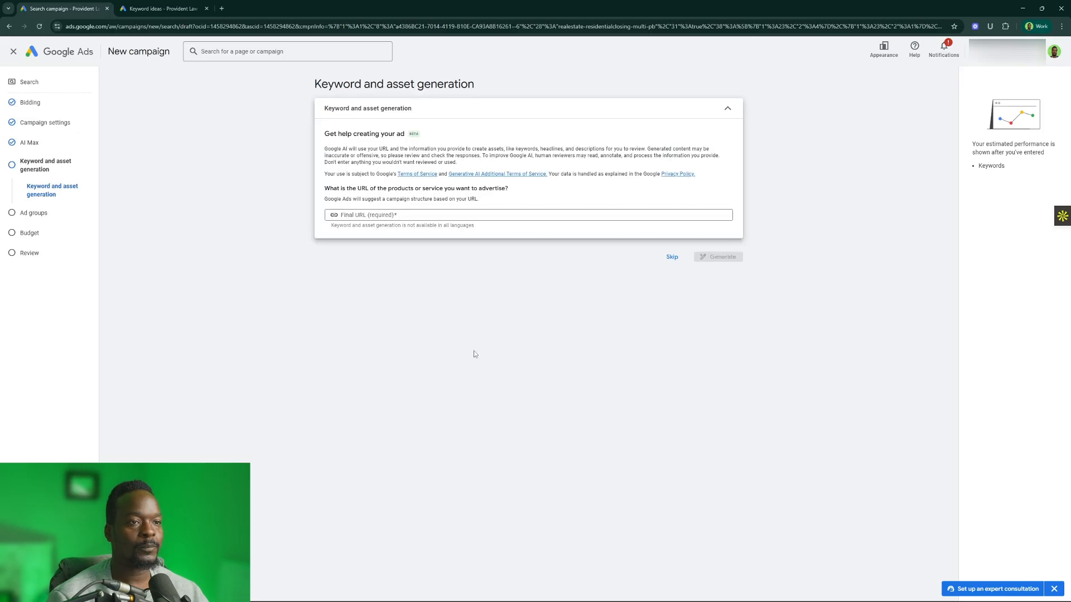
{"action": "left_click", "coordinate": [480, 214]}
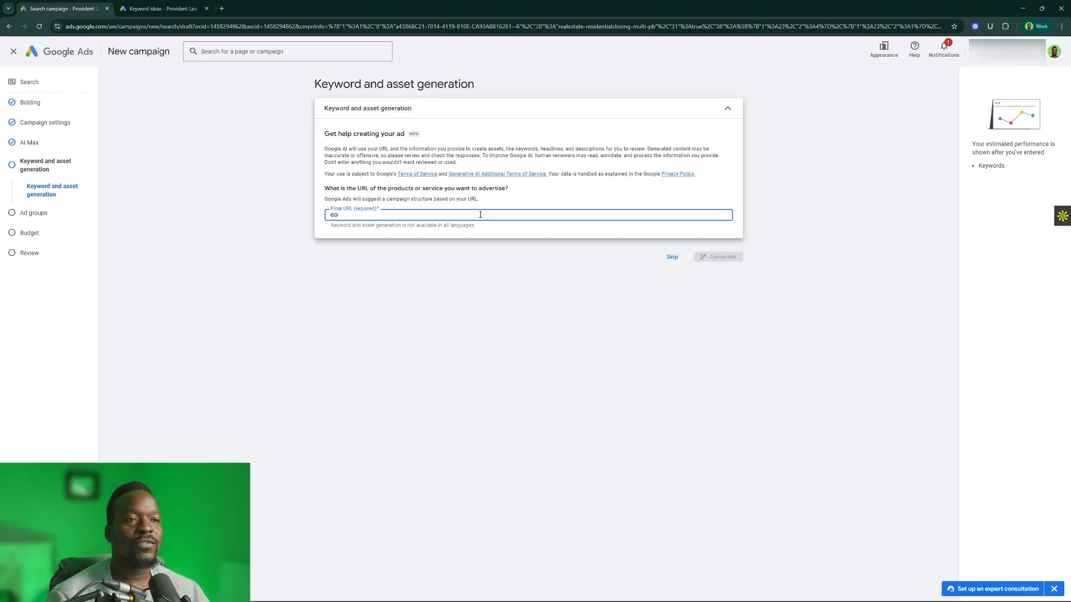
{"action": "type", "text": "ww"}
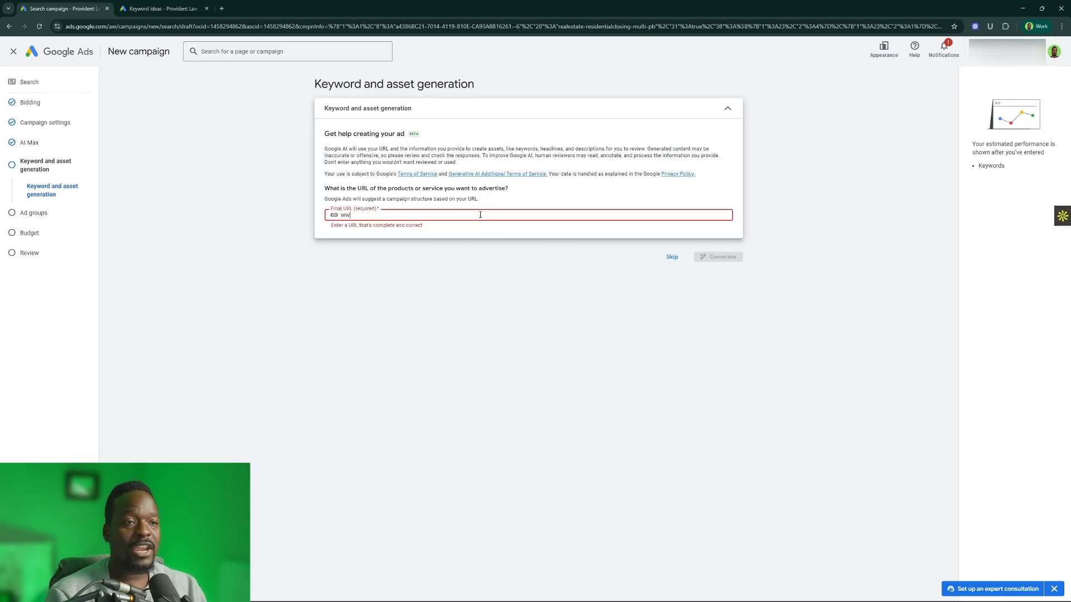
{"action": "type", "text": "w.provident"}
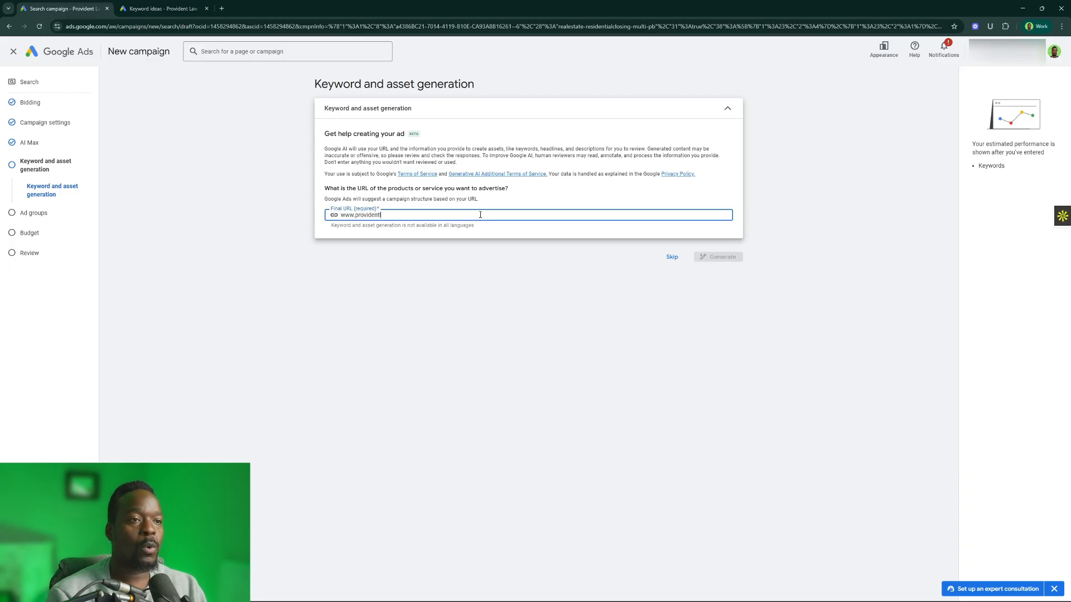
{"action": "type", "text": "lawllp."}
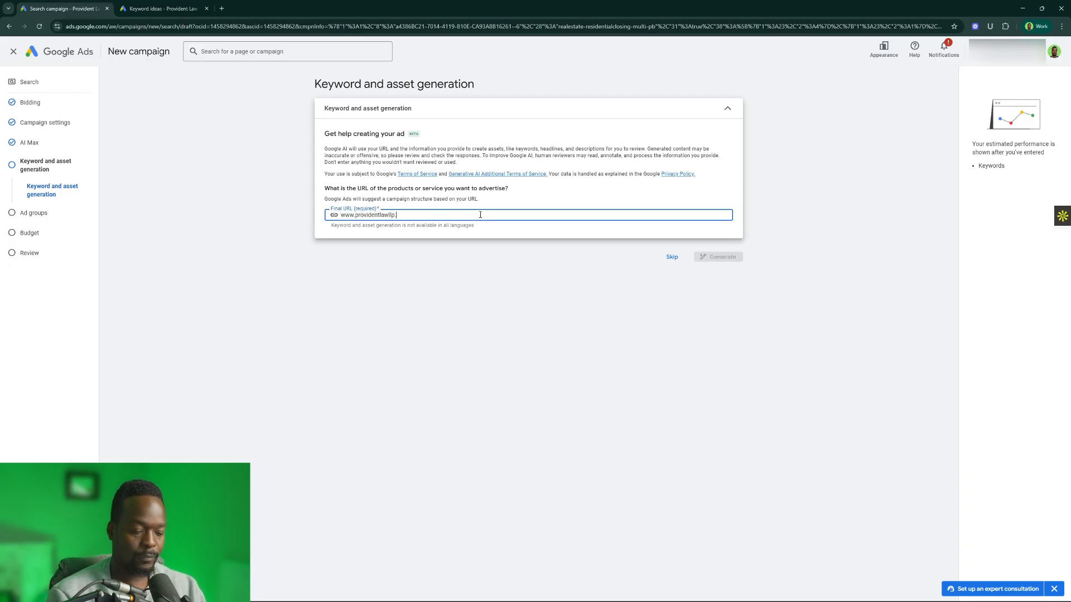
{"action": "type", "text": "ca"}
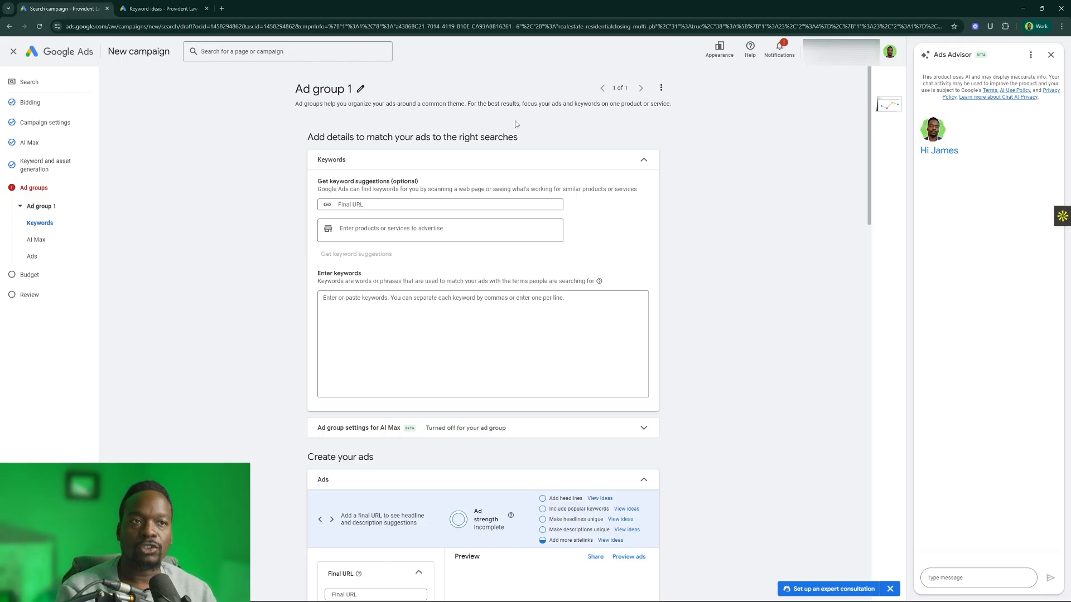
- Rename the ad group as residential-allcities-general
{"action": "left_click", "coordinate": [360, 89]}
{"action": "double_click", "coordinate": [339, 85]}
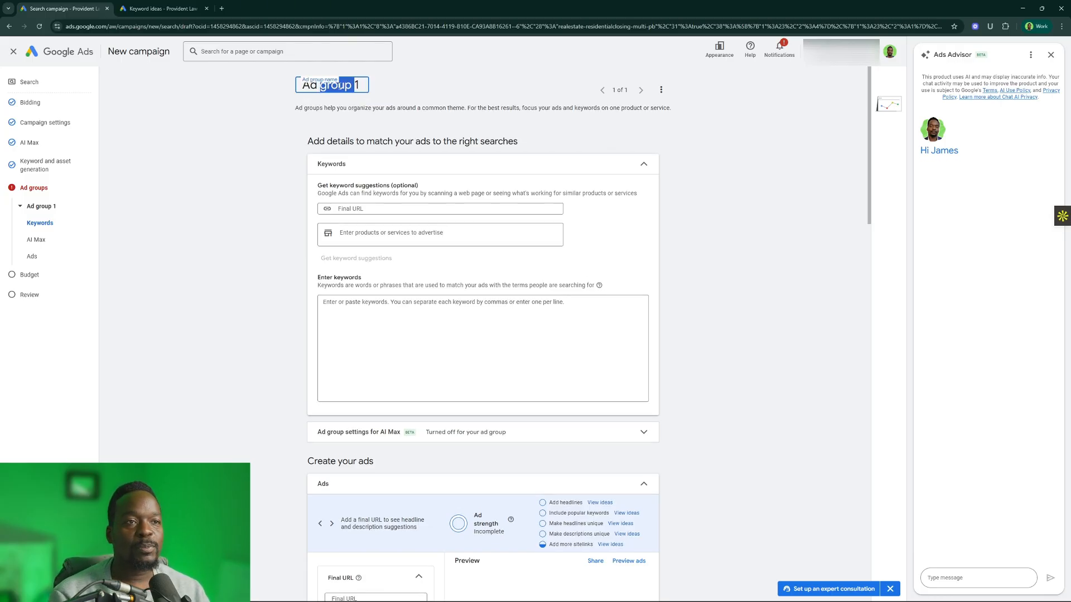
{"action": "key", "text": "ctrl+a"}
{"action": "type", "text": "resdi"}
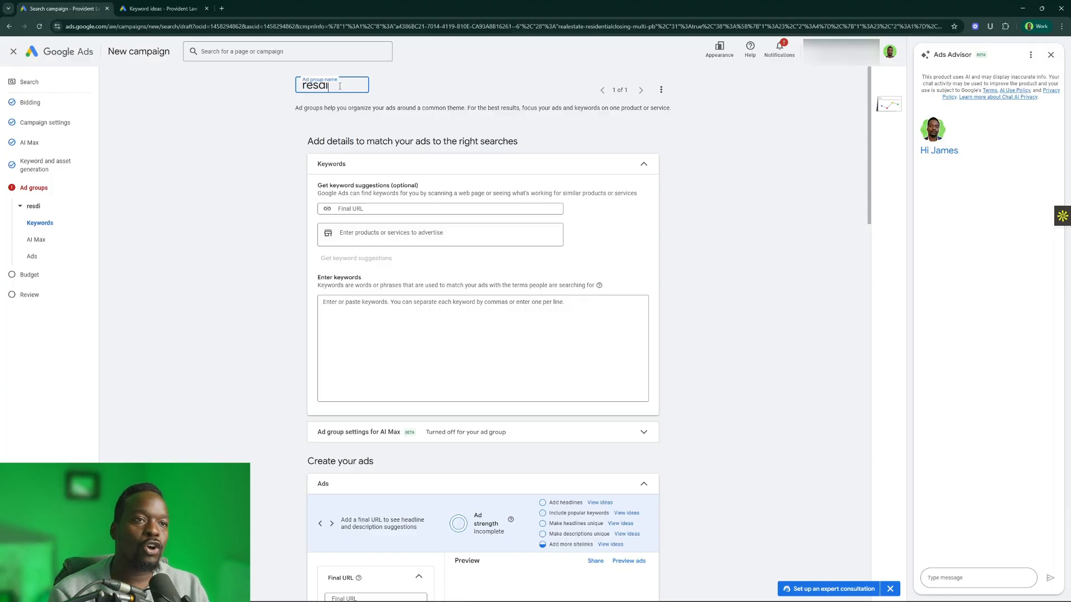
{"action": "key", "text": "BackSpace"}
{"action": "key", "text": "BackSpace"}
{"action": "type", "text": "idential-"}
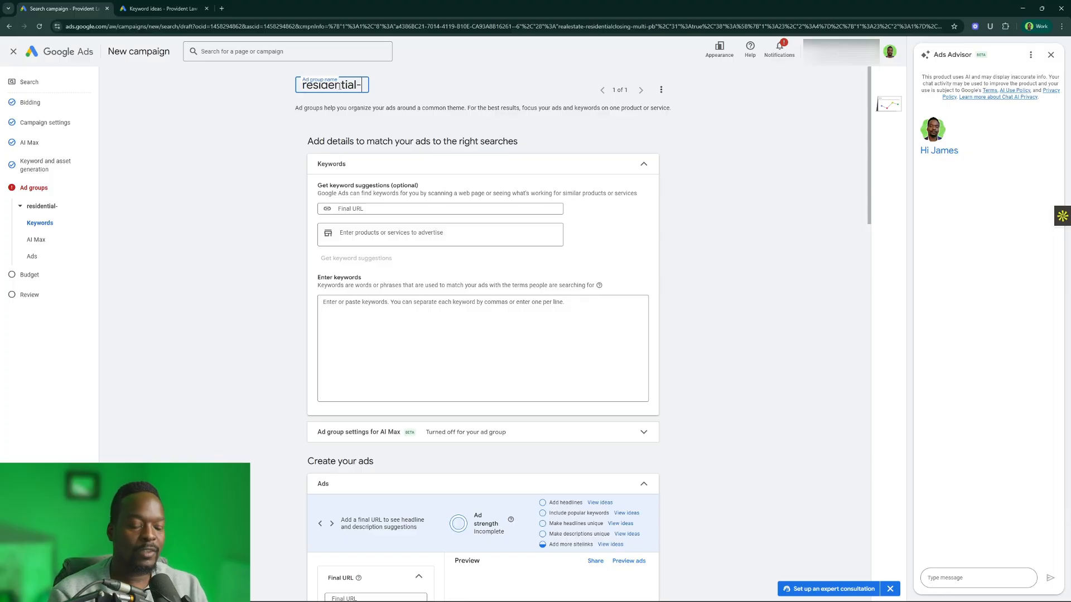
{"action": "type", "text": "allc"}
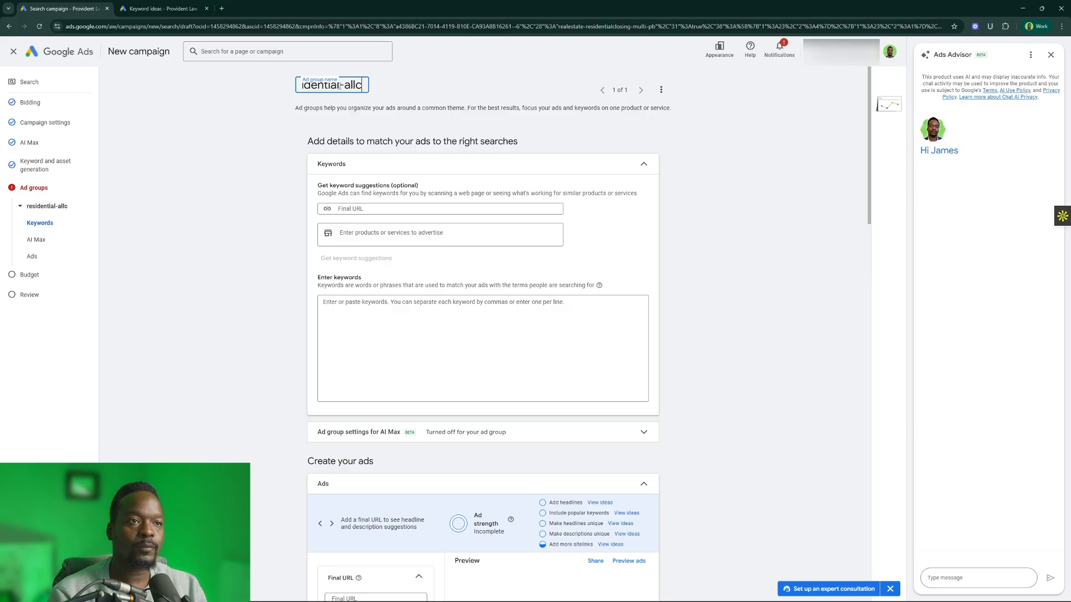
{"action": "type", "text": "ities-"}
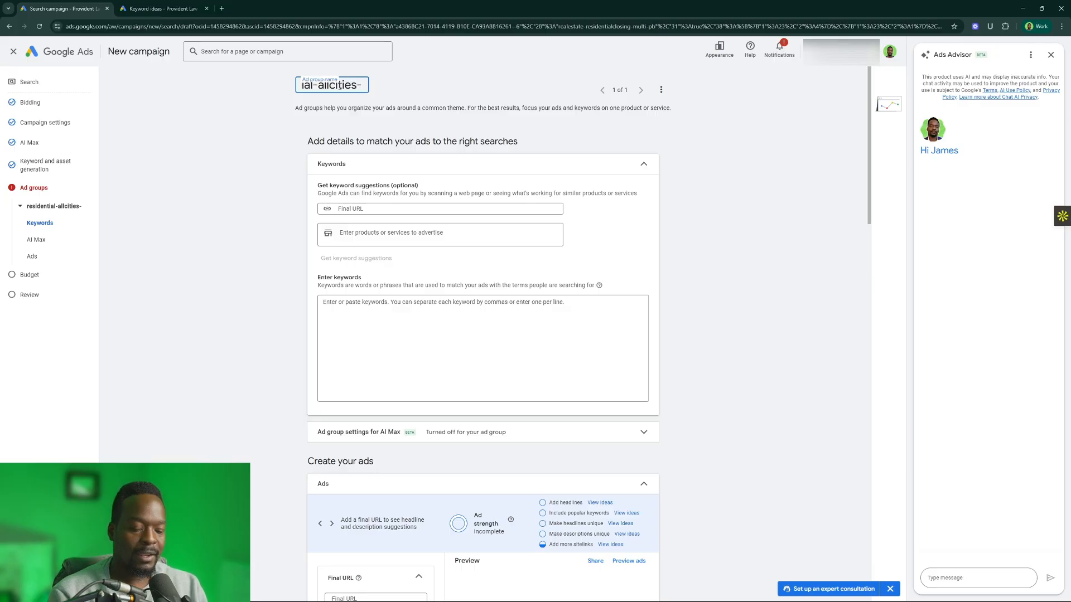
{"action": "type", "text": "general"}
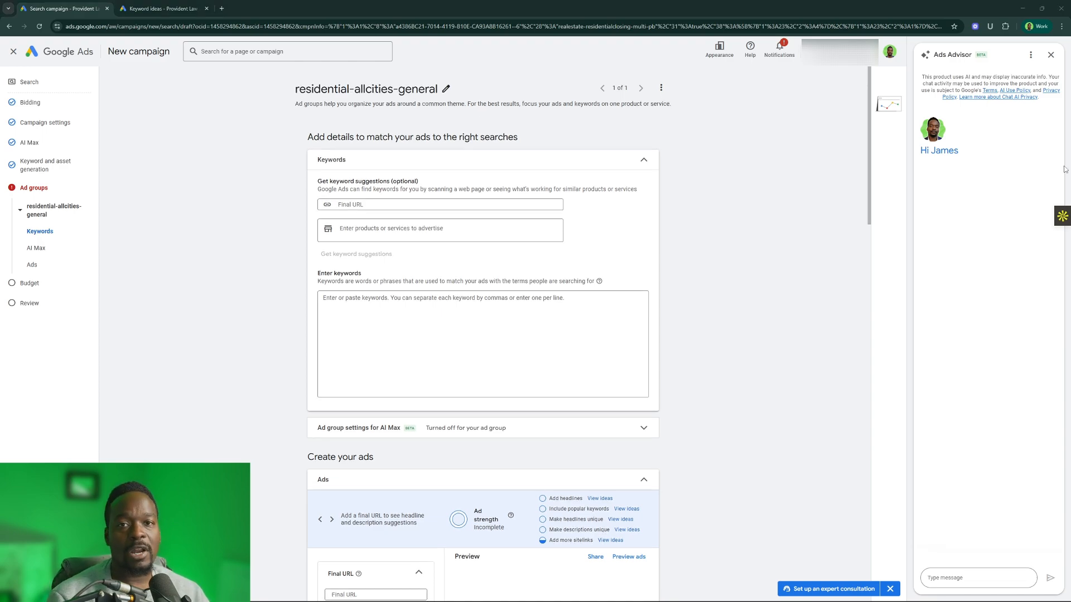
- Get keyword suggestions for the ad group using the pasted final URL and the services Law Firm and Home Closing Lawyer Service
{"action": "left_click", "coordinate": [425, 204]}
{"action": "key", "text": "ctrl+v"}
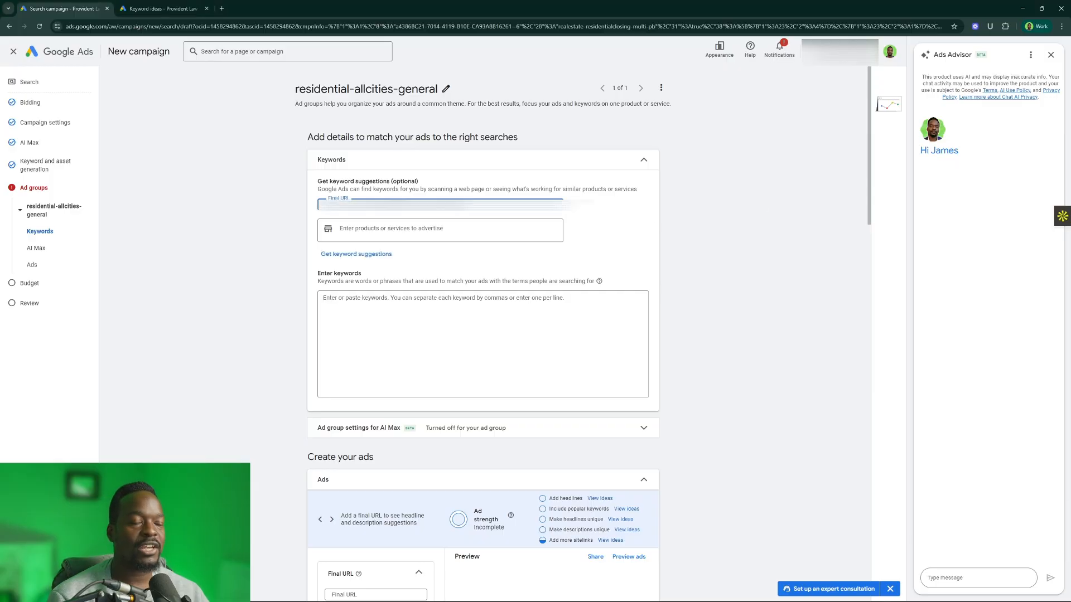
{"action": "left_click", "coordinate": [450, 251]}
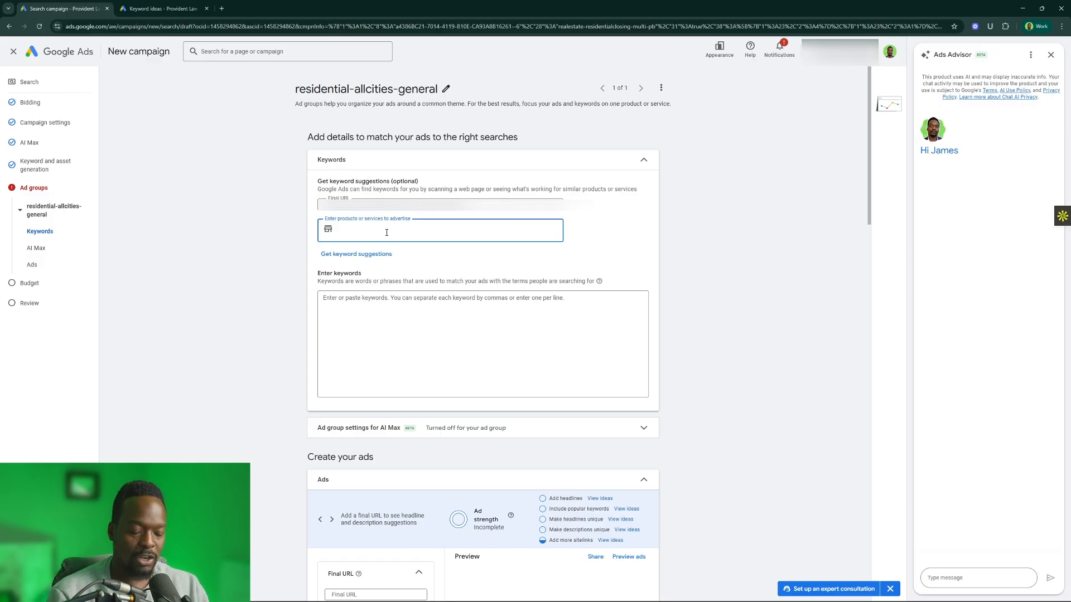
{"action": "type", "text": "Law Firm"}
{"action": "key", "text": "Return"}
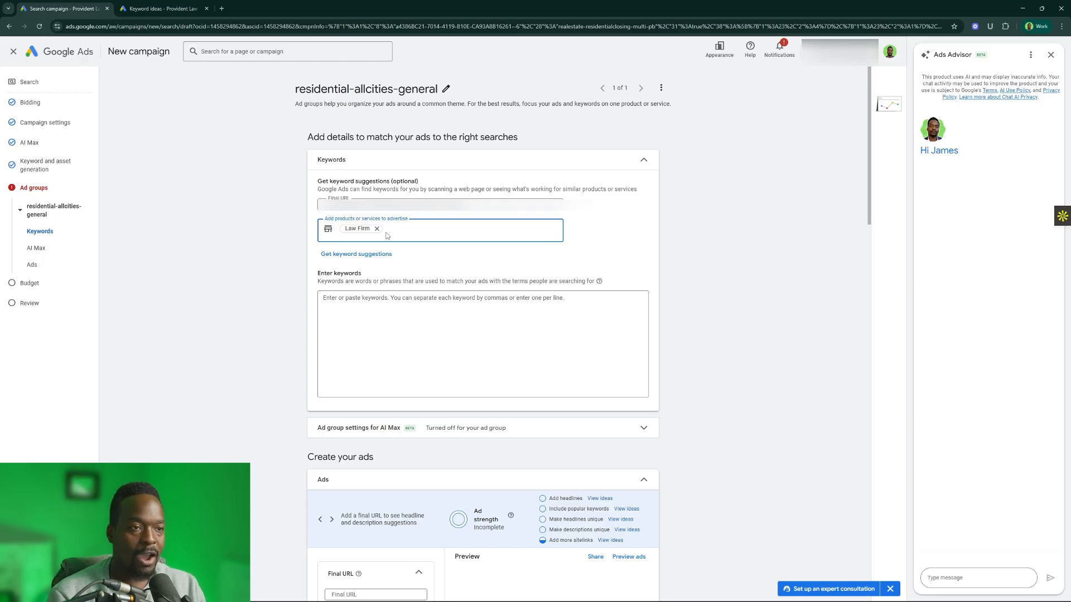
{"action": "type", "text": "Home Closi"}
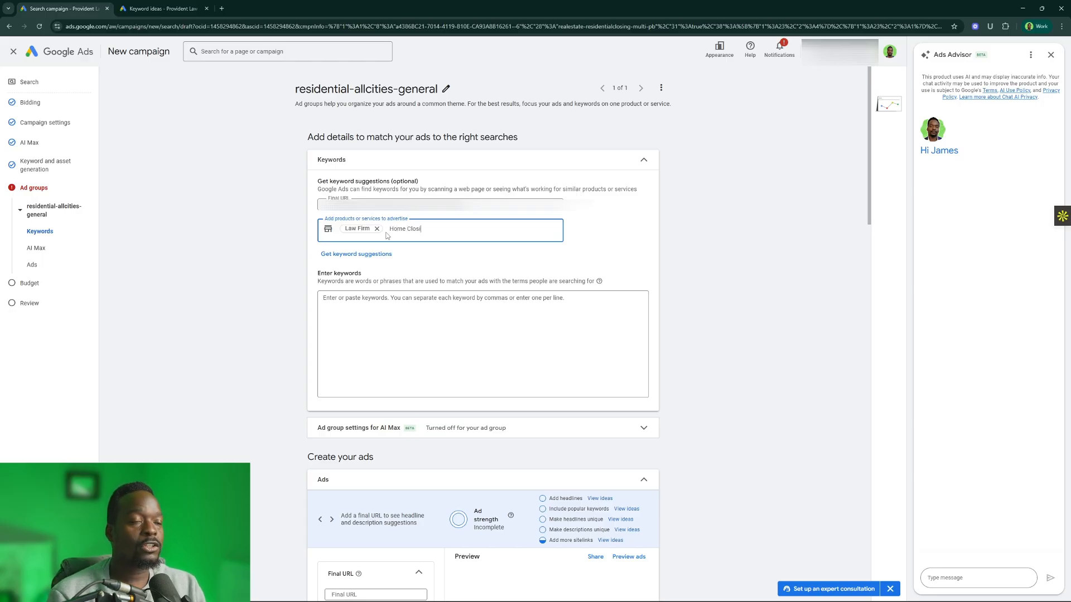
{"action": "type", "text": "ng Lawyer Service"}
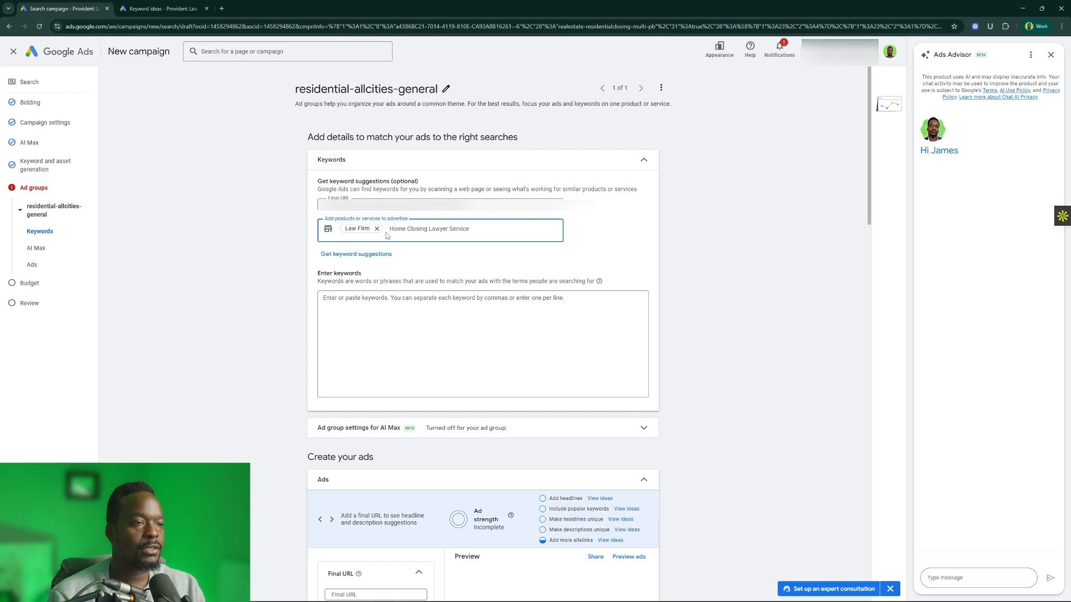
{"action": "key", "text": "Tab"}
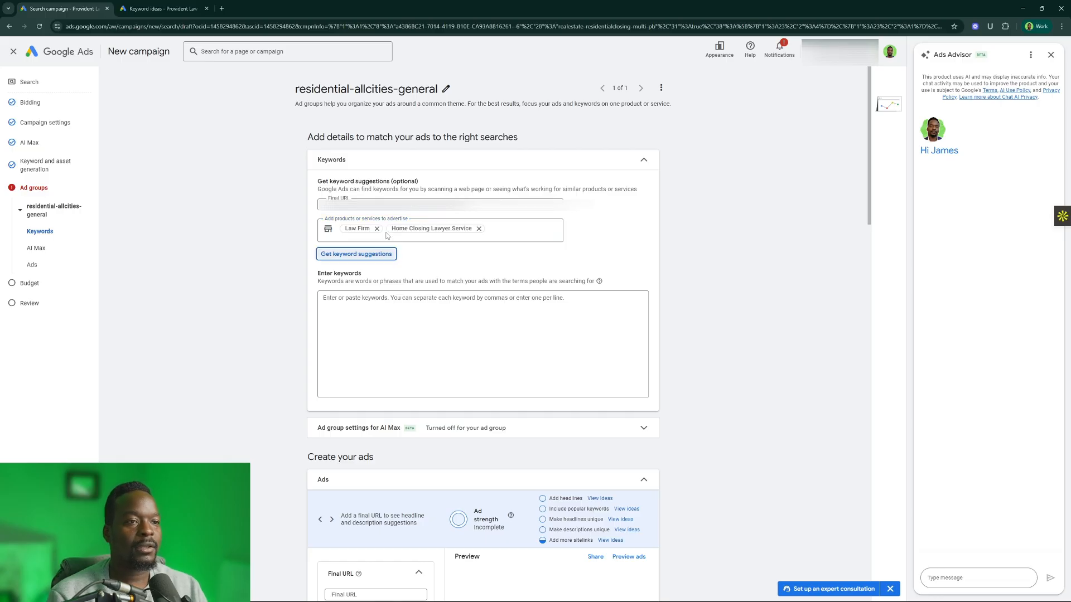
{"action": "left_click", "coordinate": [362, 256]}
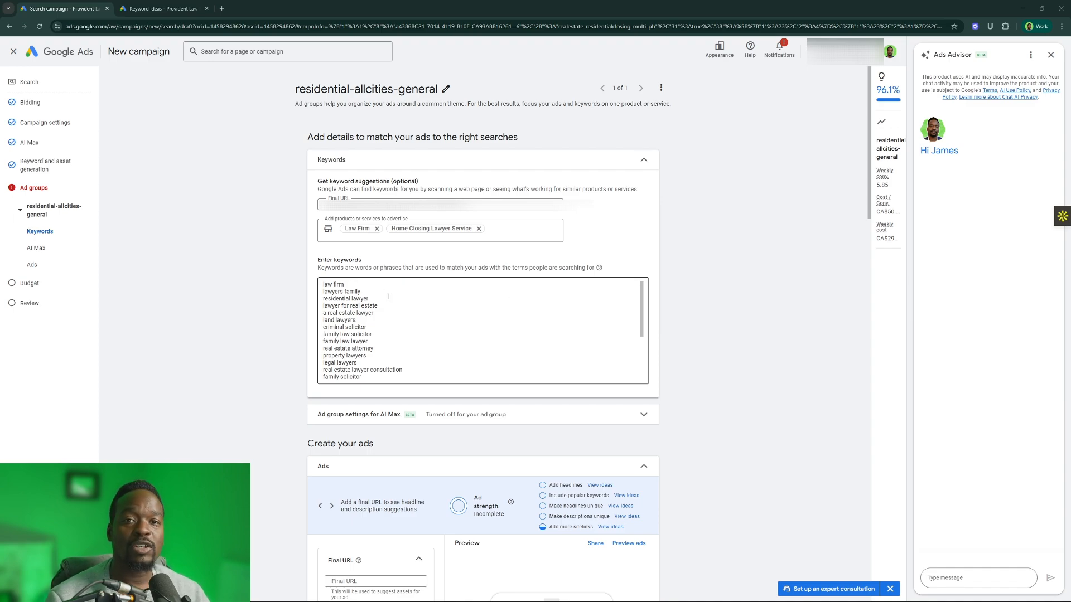
- Remove "lawyers property" from the ad group's suggested keywords
{"action": "left_click", "coordinate": [352, 288]}
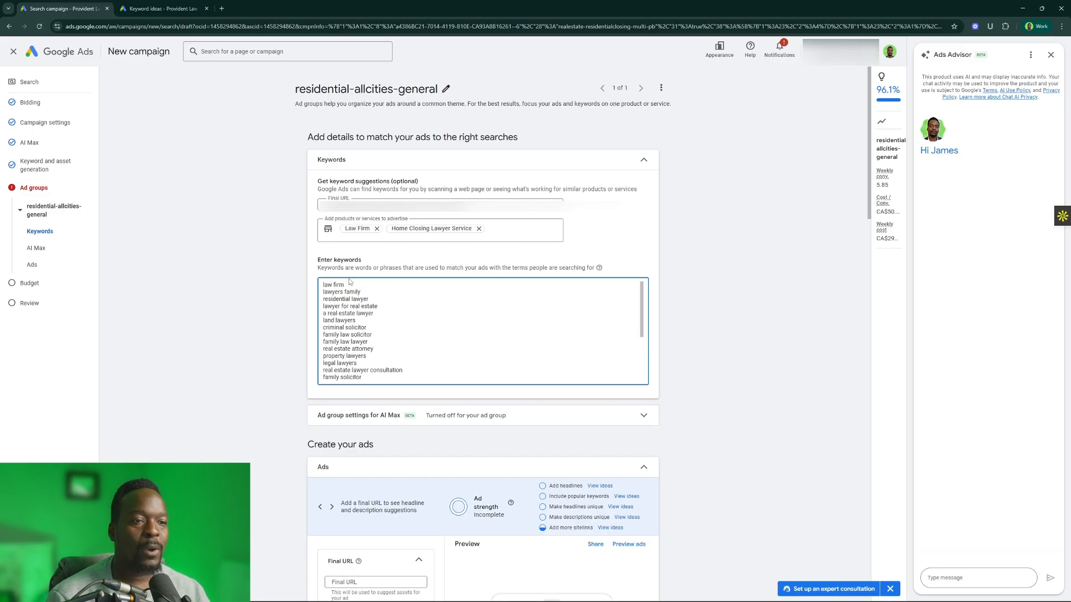
{"action": "scroll", "coordinate": [356, 311], "scroll_direction": "down", "scroll_amount": 1}
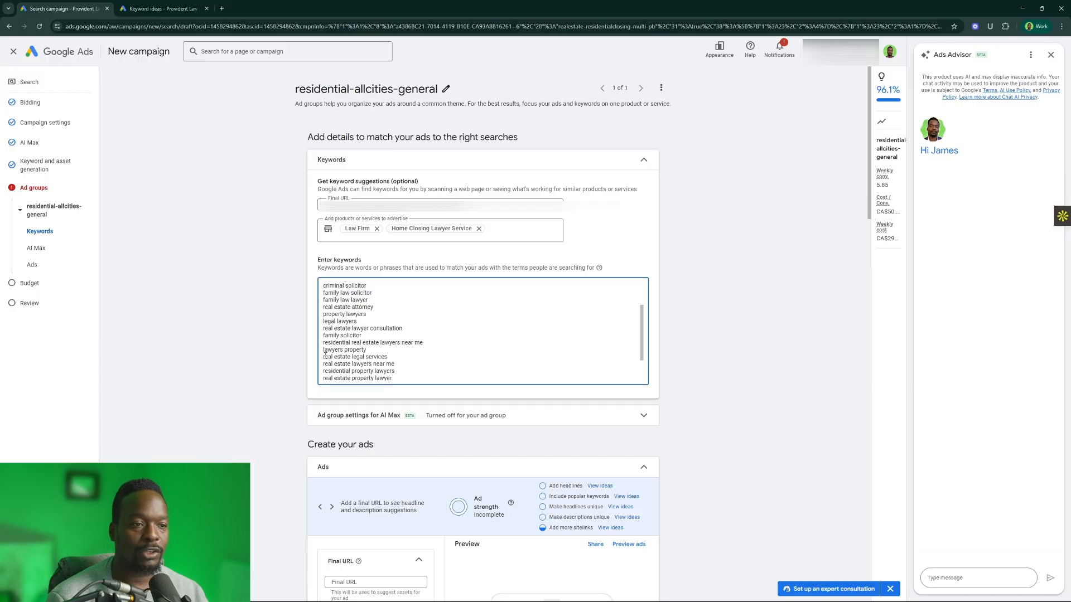
{"action": "triple_click", "coordinate": [387, 342]}
{"action": "key", "text": "ctrl+c"}
{"action": "left_click", "coordinate": [400, 351]}
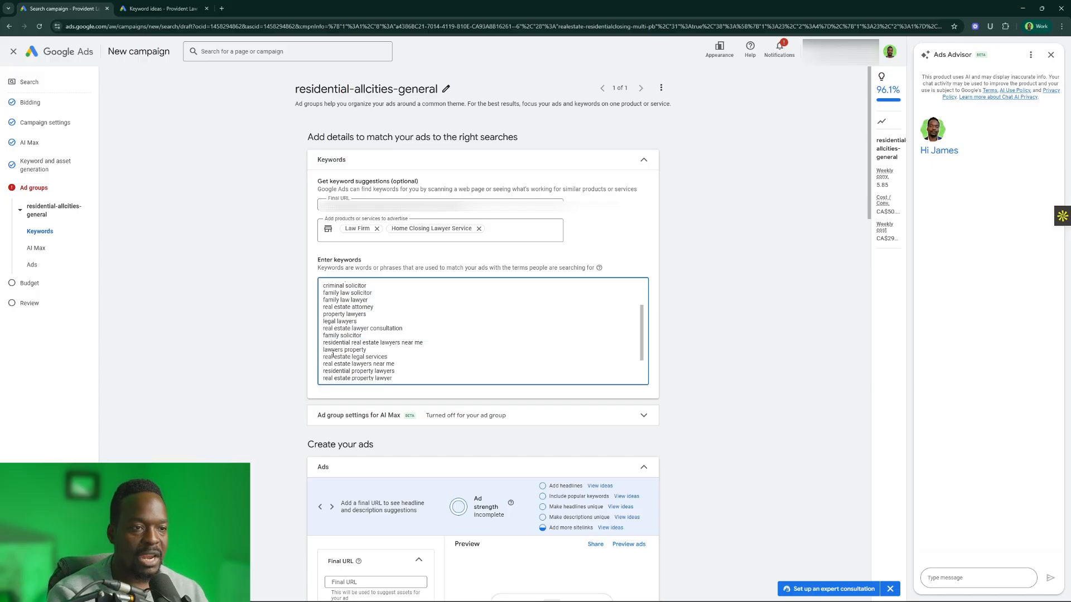
{"action": "left_click_drag", "start_coordinate": [323, 350], "coordinate": [366, 351]}
{"action": "key", "text": "Delete"}
{"action": "key", "text": "Delete"}
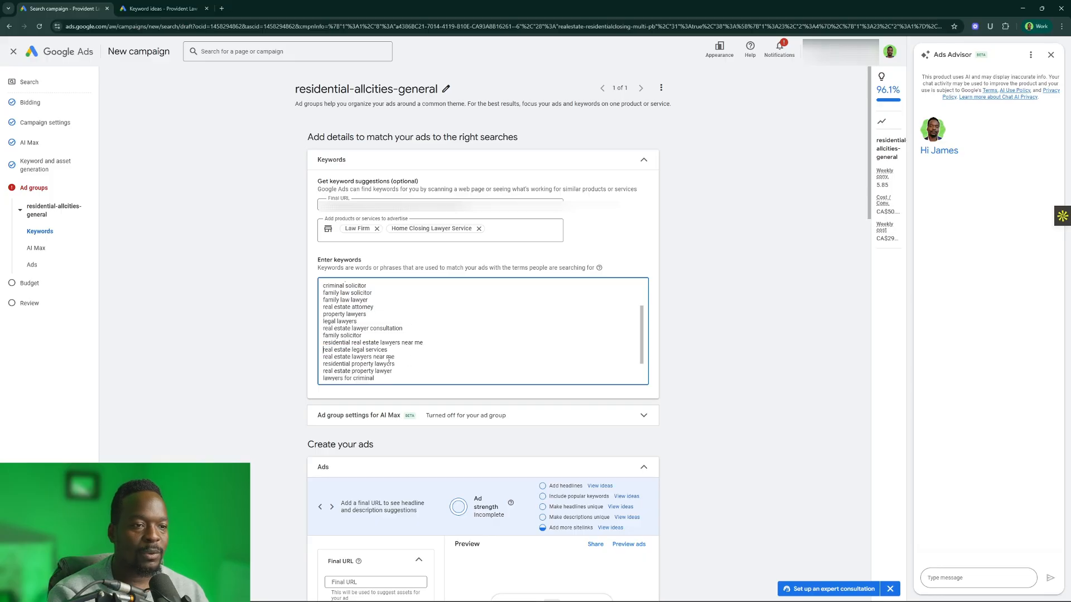
- Delete the suggested keywords listed after "residential real estate lawyers near me", including the family services and family divorce lawyer entries
{"action": "scroll", "coordinate": [388, 360], "scroll_direction": "down", "scroll_amount": 3}
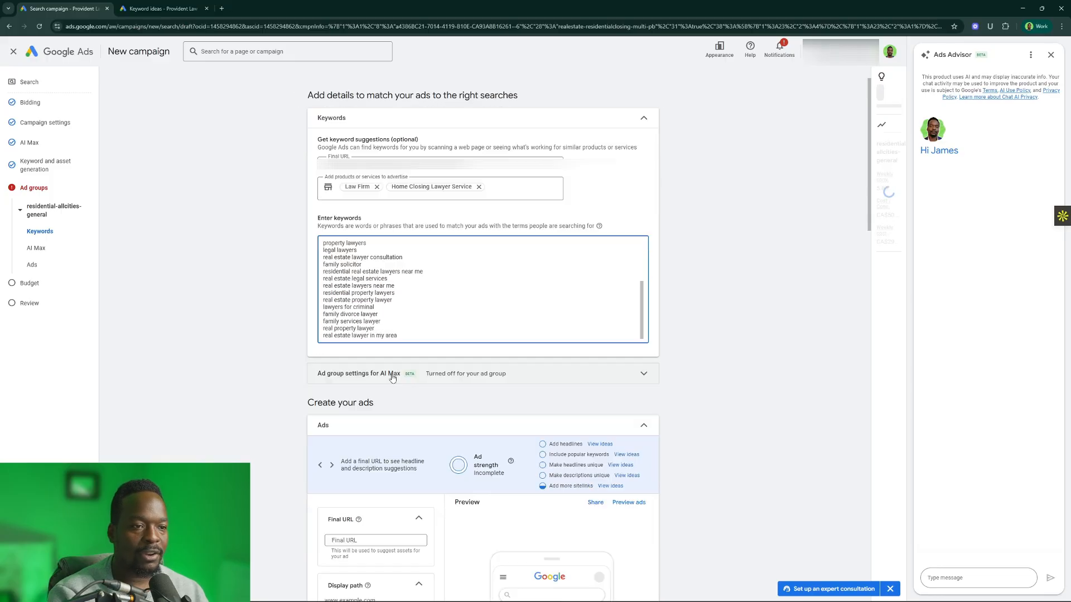
{"action": "triple_click", "coordinate": [358, 323]}
{"action": "key", "text": "Delete"}
{"action": "triple_click", "coordinate": [358, 324]}
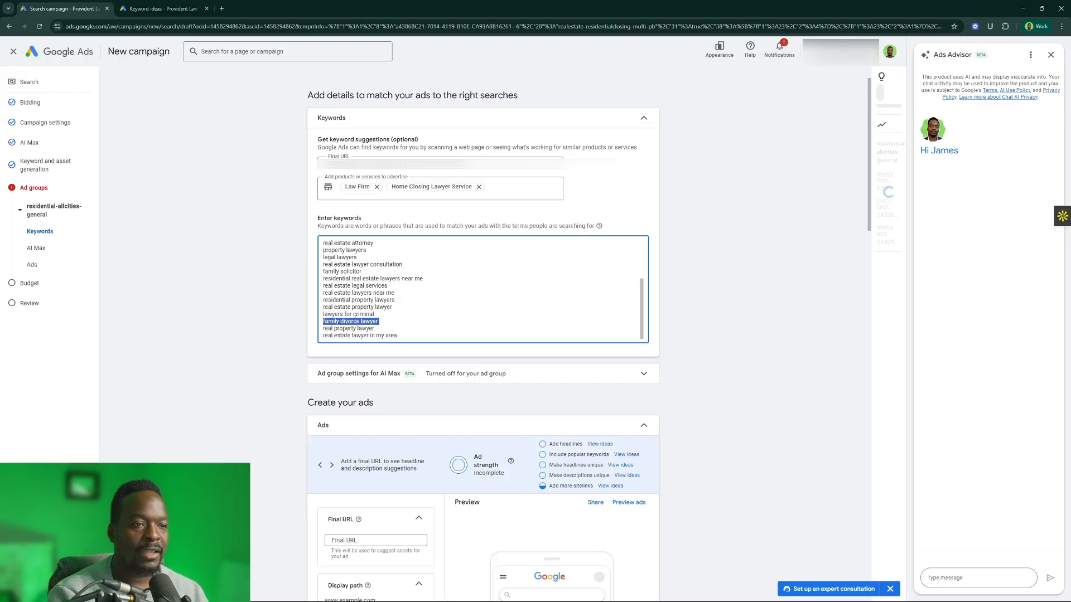
{"action": "key", "text": "Delete"}
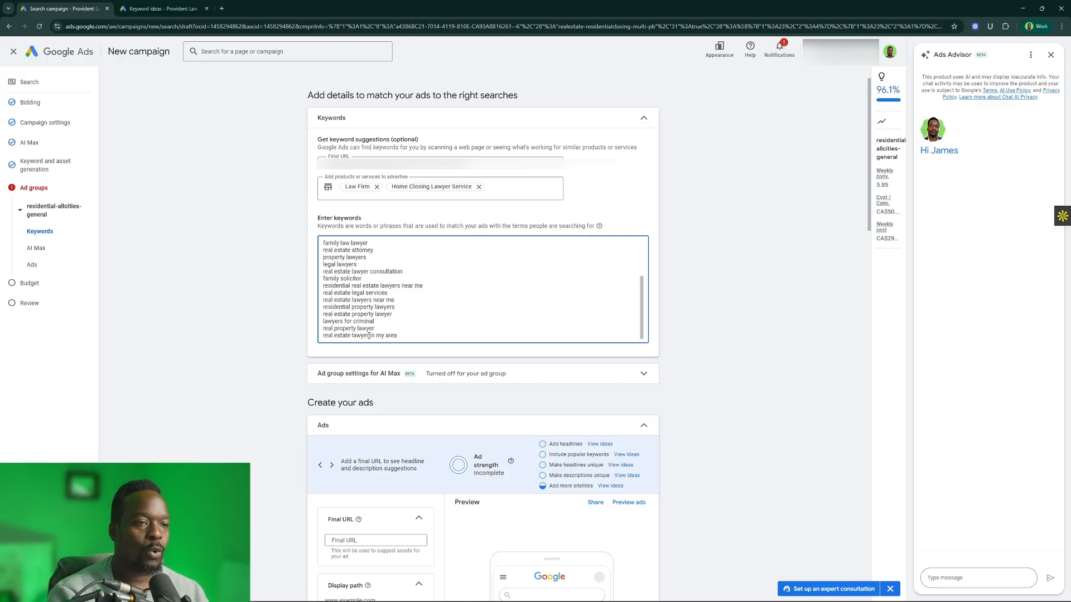
{"action": "triple_click", "coordinate": [368, 335]}
{"action": "key", "text": "Delete"}
{"action": "left_click_drag", "start_coordinate": [368, 334], "coordinate": [318, 293]}
{"action": "key", "text": "Delete"}
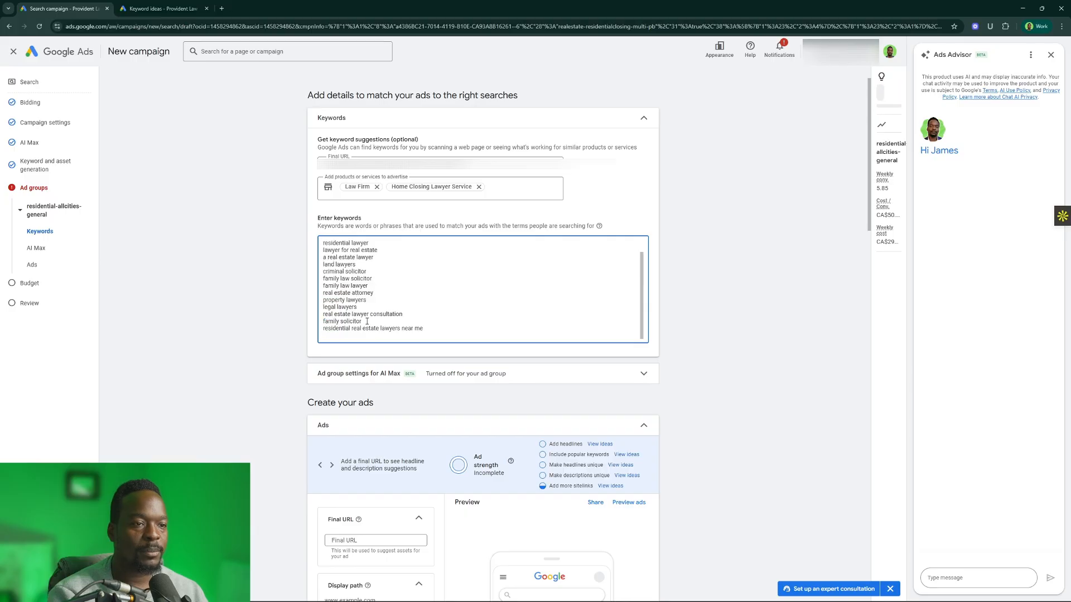
- Replace all remaining suggested keywords with the pasted keywords and undo the last edit to the list
{"action": "left_click_drag", "start_coordinate": [412, 336], "coordinate": [312, 229]}
{"action": "key", "text": "ctrl+v"}
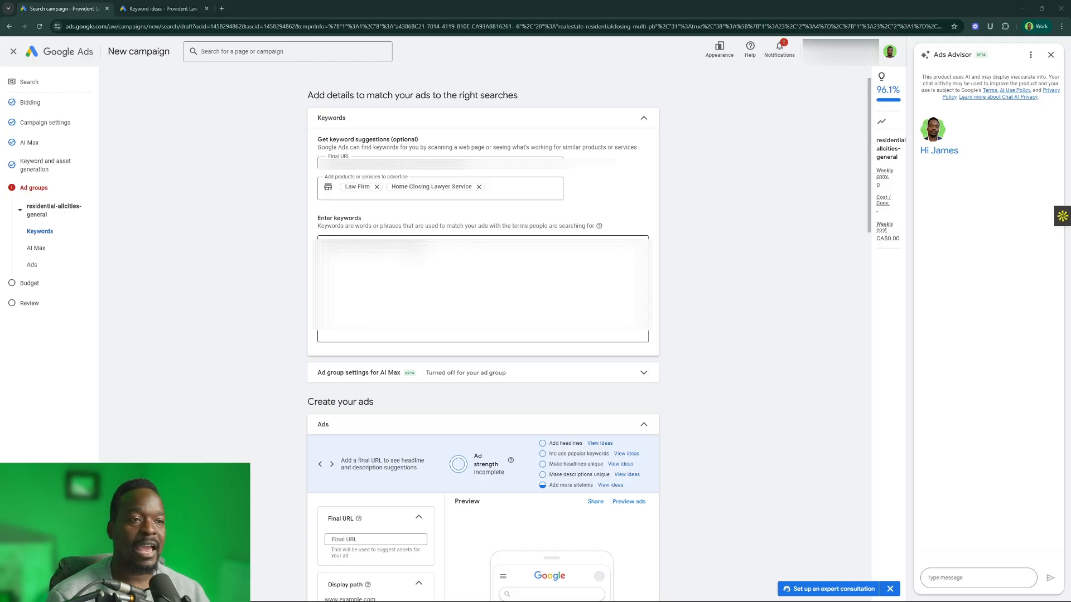
{"action": "left_click", "coordinate": [505, 280]}
{"action": "key", "text": "ctrl+v"}
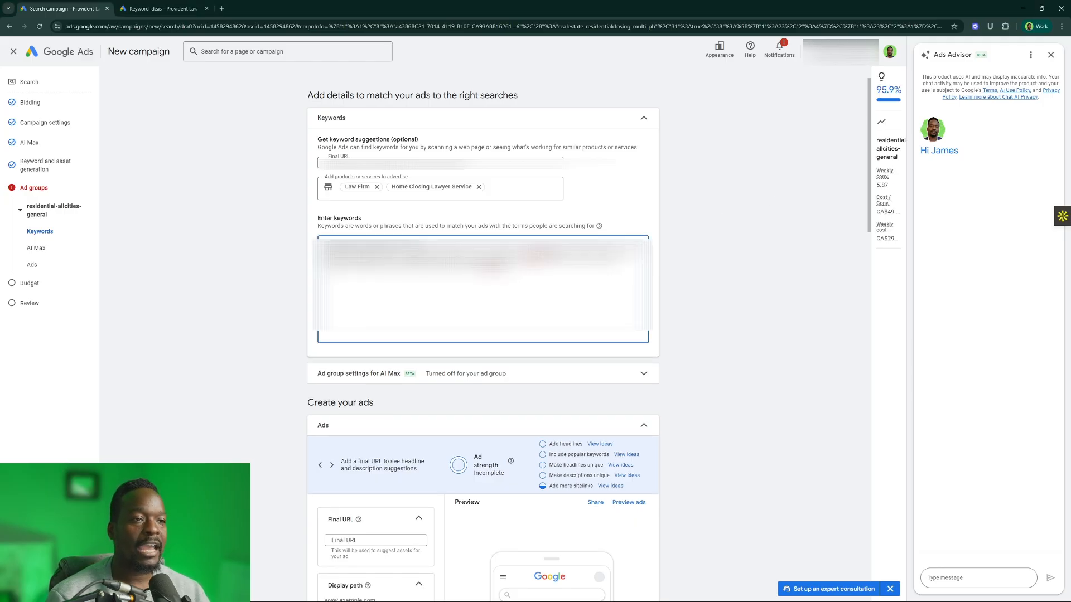
{"action": "key", "text": "Return"}
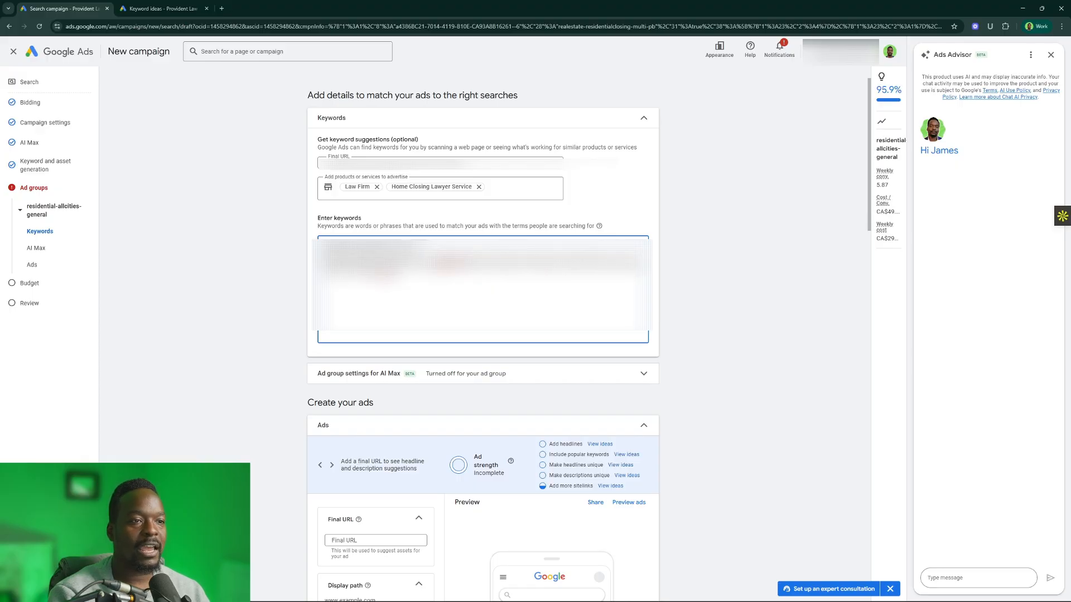
{"action": "key", "text": "ctrl+z"}
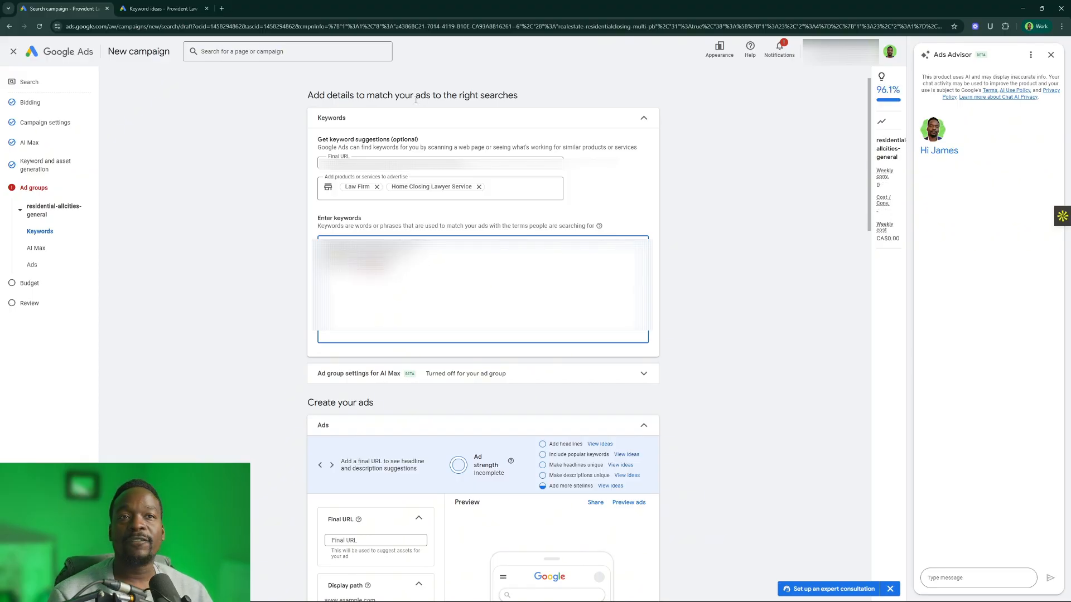
- Switch to the Keyword ideas browser tab and open the Keyword Planner start page
{"action": "left_click", "coordinate": [177, 7]}
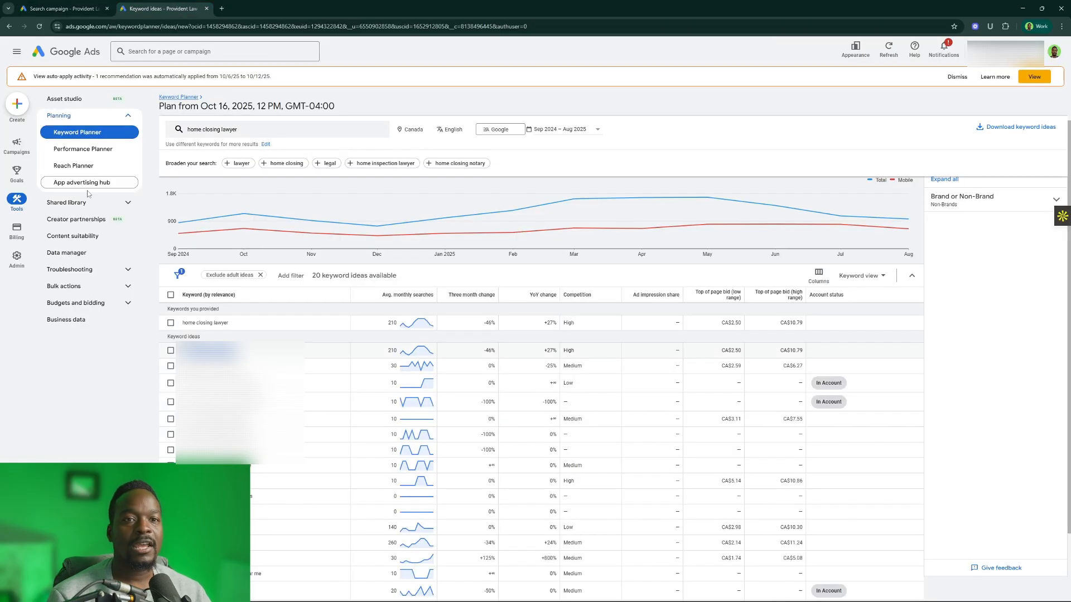
{"action": "left_click", "coordinate": [16, 200]}
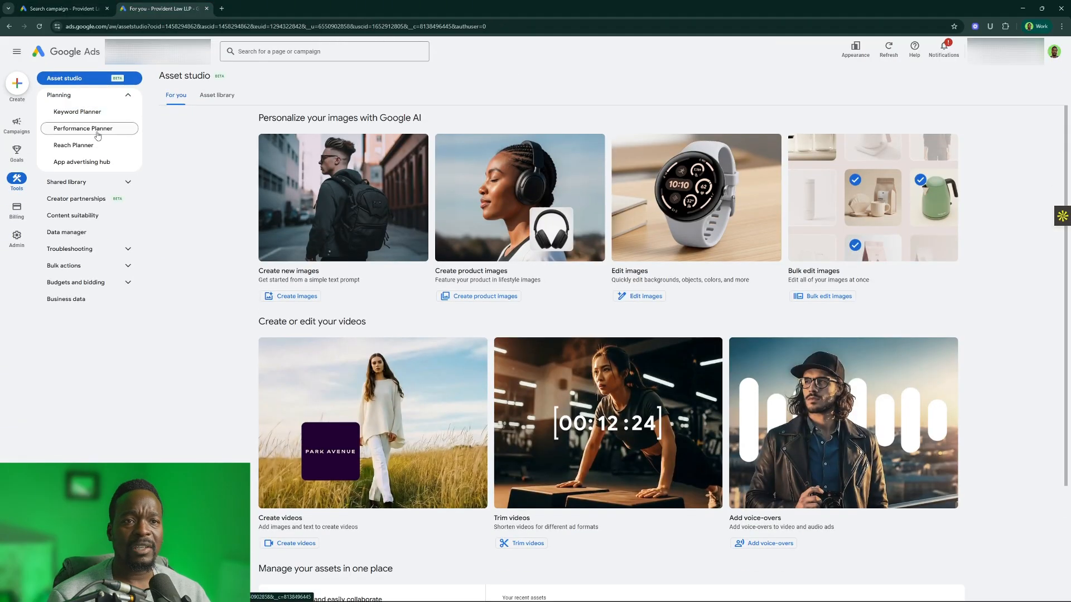
{"action": "left_click", "coordinate": [88, 118]}
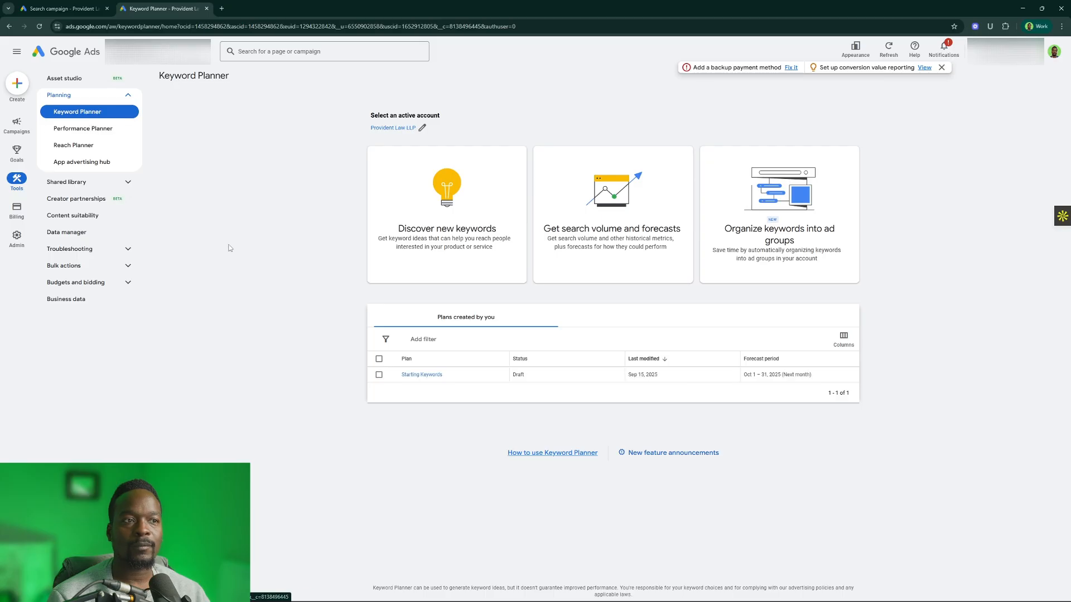
- Discover new keywords for "real estate lawyer" in Keyword Planner and look through the keyword ideas with their search volumes and bids
{"action": "left_click", "coordinate": [409, 197]}
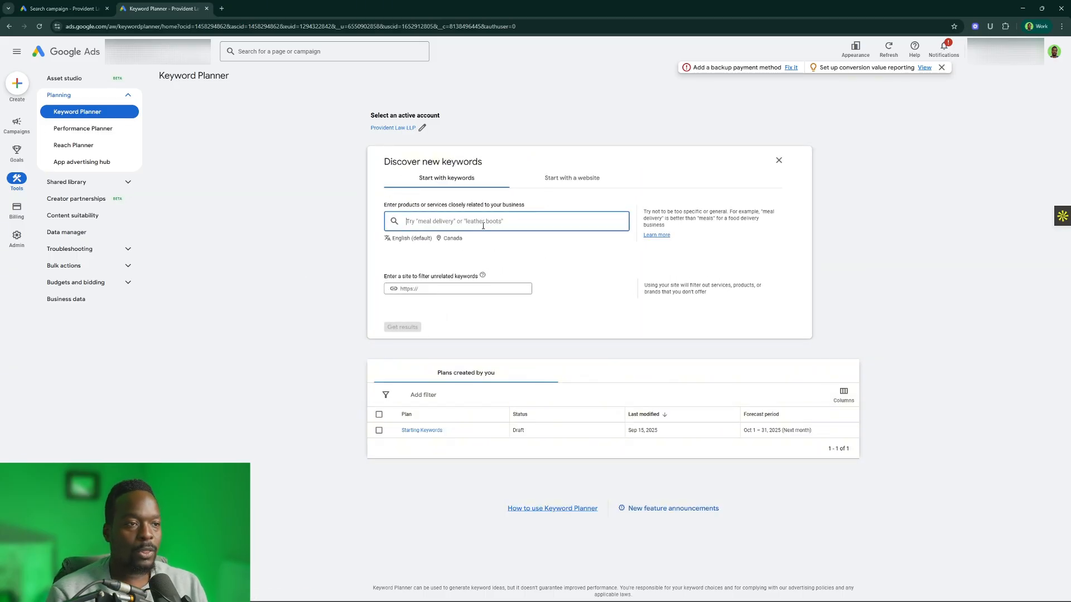
{"action": "type", "text": "law firm"}
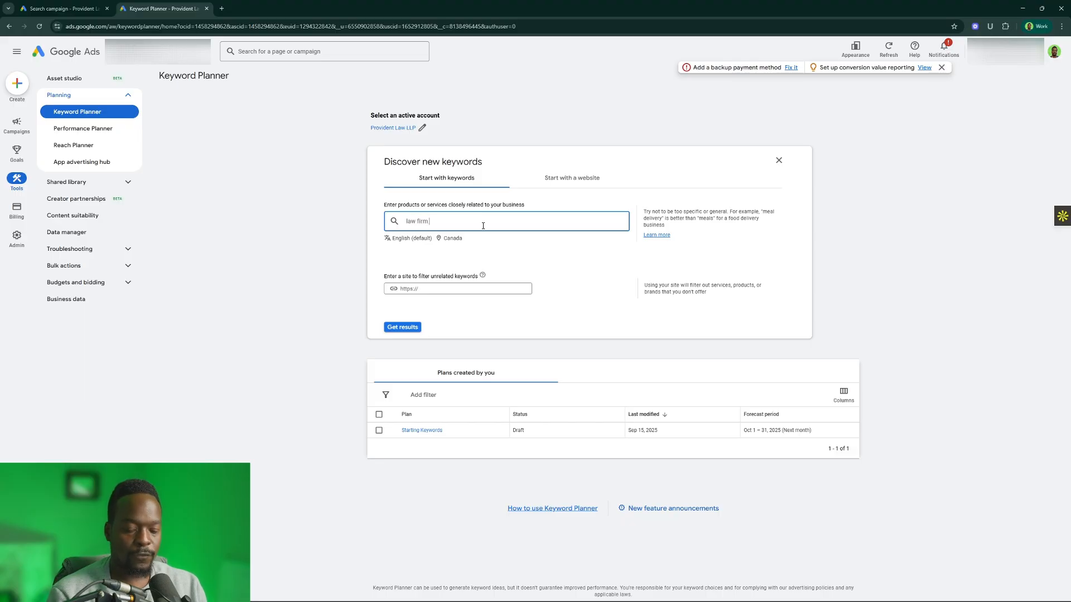
{"action": "type", "text": " rea"}
{"action": "key", "text": "BackSpace"}
{"action": "type", "text": "s"}
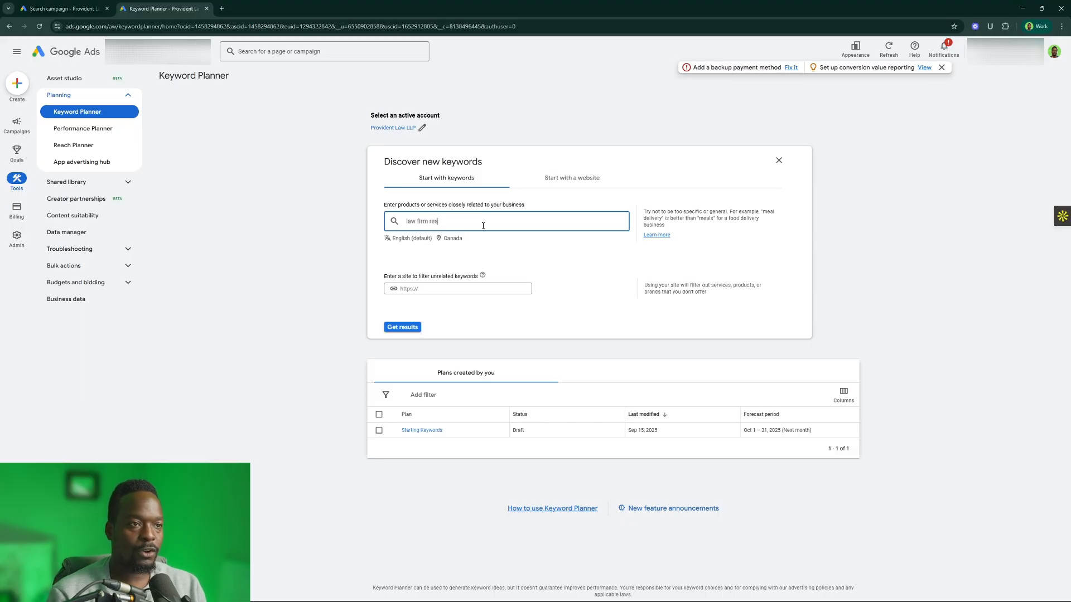
{"action": "type", "text": " estate lawyer"}
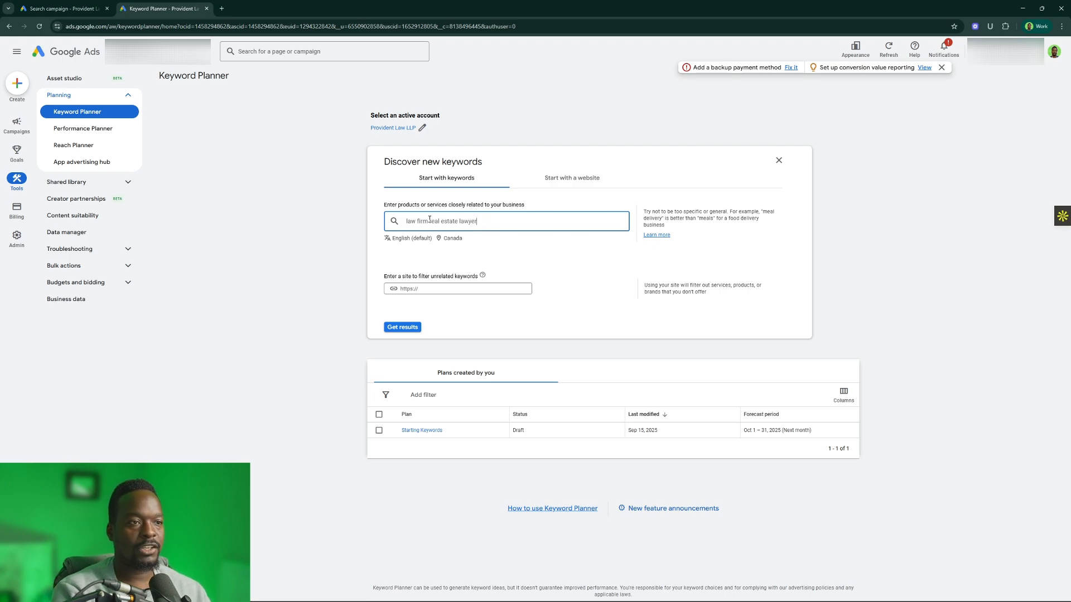
{"action": "left_click_drag", "start_coordinate": [430, 221], "coordinate": [380, 226]}
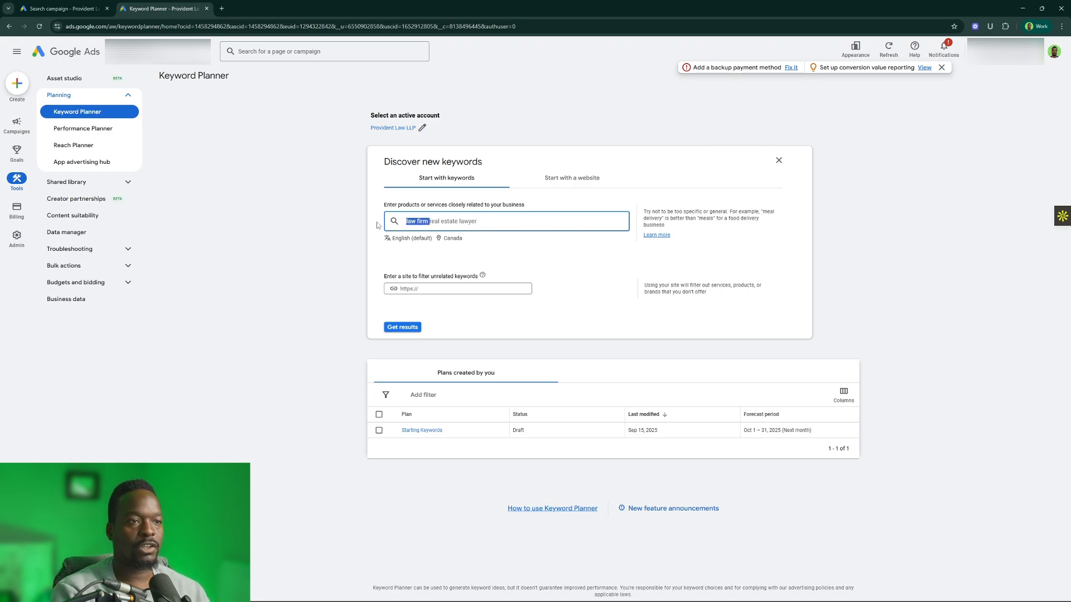
{"action": "key", "text": "BackSpace"}
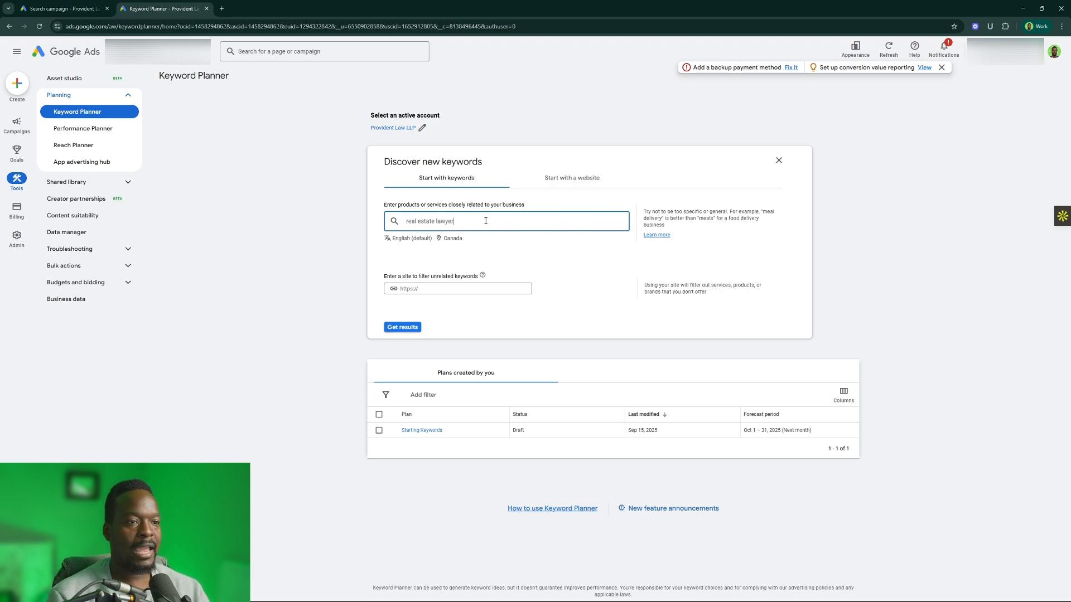
{"action": "left_click", "coordinate": [406, 328]}
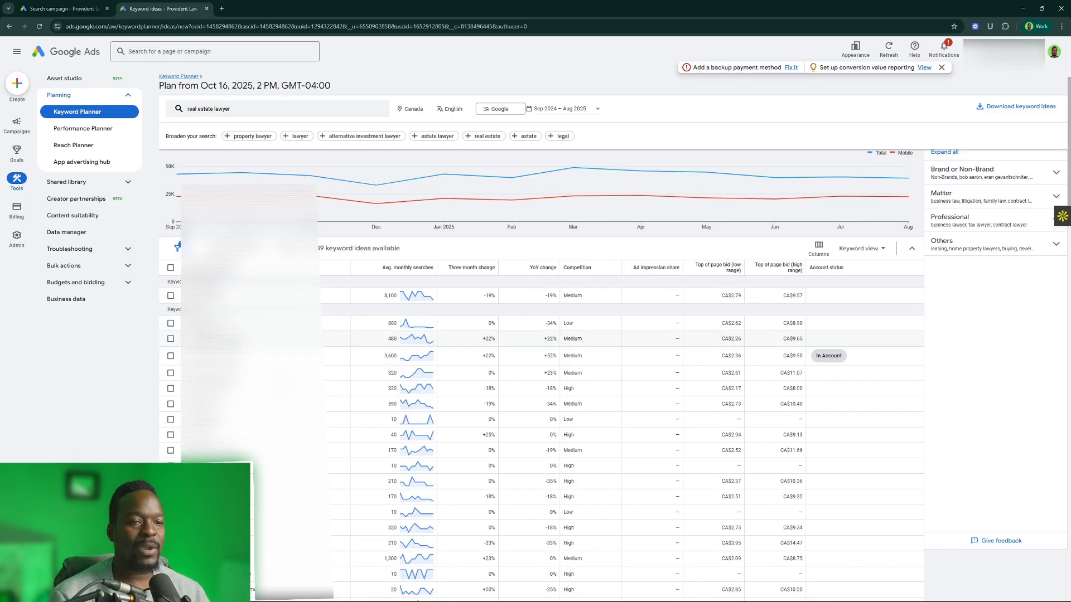
{"action": "scroll", "coordinate": [541, 391], "scroll_direction": "down", "scroll_amount": 10}
{"action": "scroll", "coordinate": [541, 390], "scroll_direction": "down", "scroll_amount": 8}
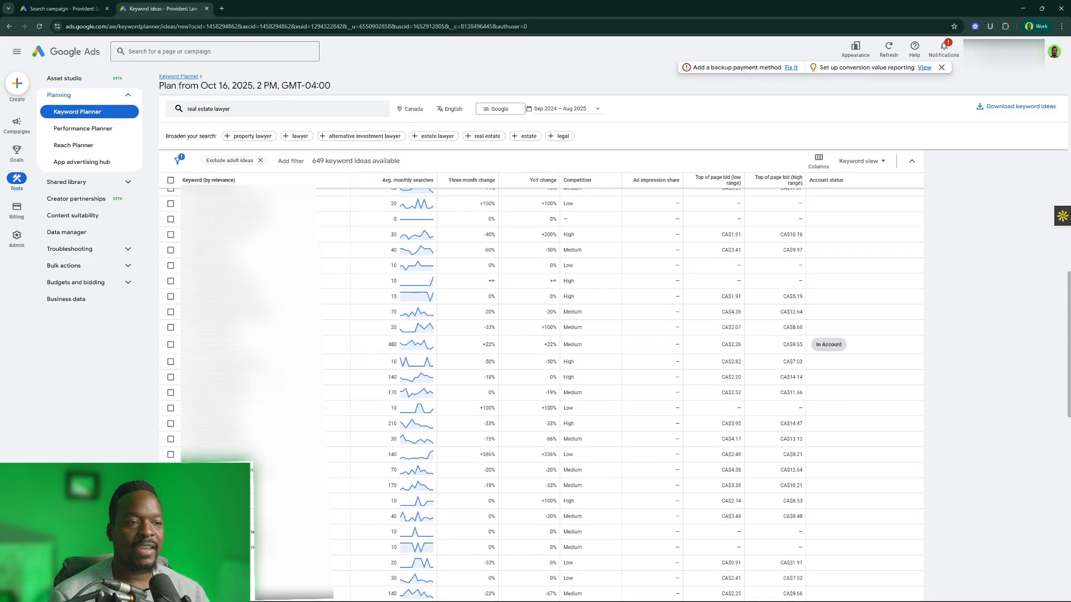
{"action": "scroll", "coordinate": [541, 390], "scroll_direction": "up", "scroll_amount": 15}
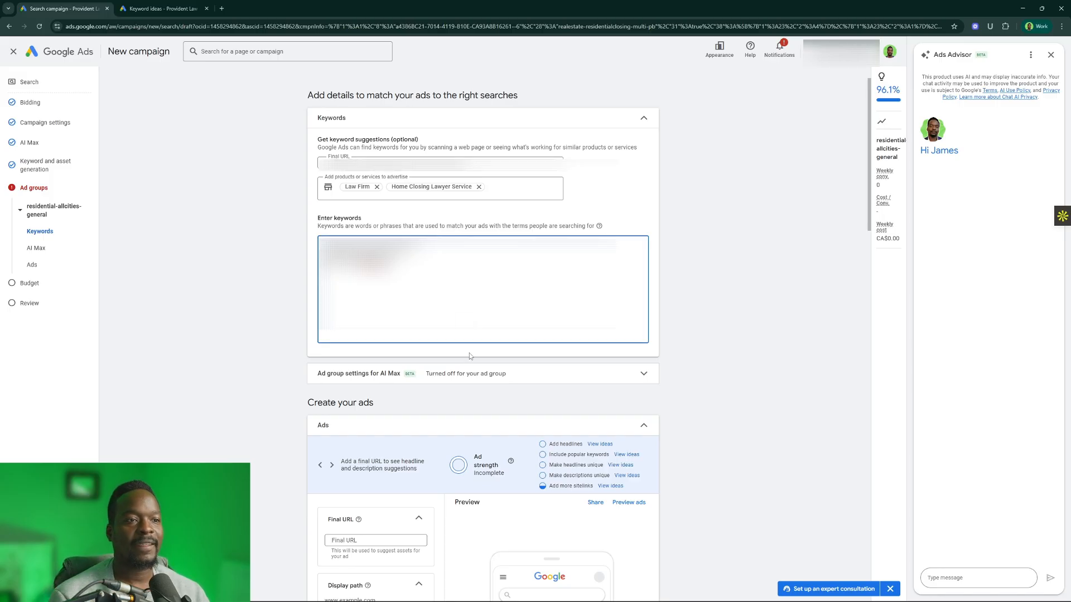
- Paste the landing page address as the new ad's final URL and set the display path to "closing" and "lawyer"
{"action": "scroll", "coordinate": [469, 361], "scroll_direction": "down", "scroll_amount": 3}
{"action": "scroll", "coordinate": [468, 361], "scroll_direction": "down", "scroll_amount": 4}
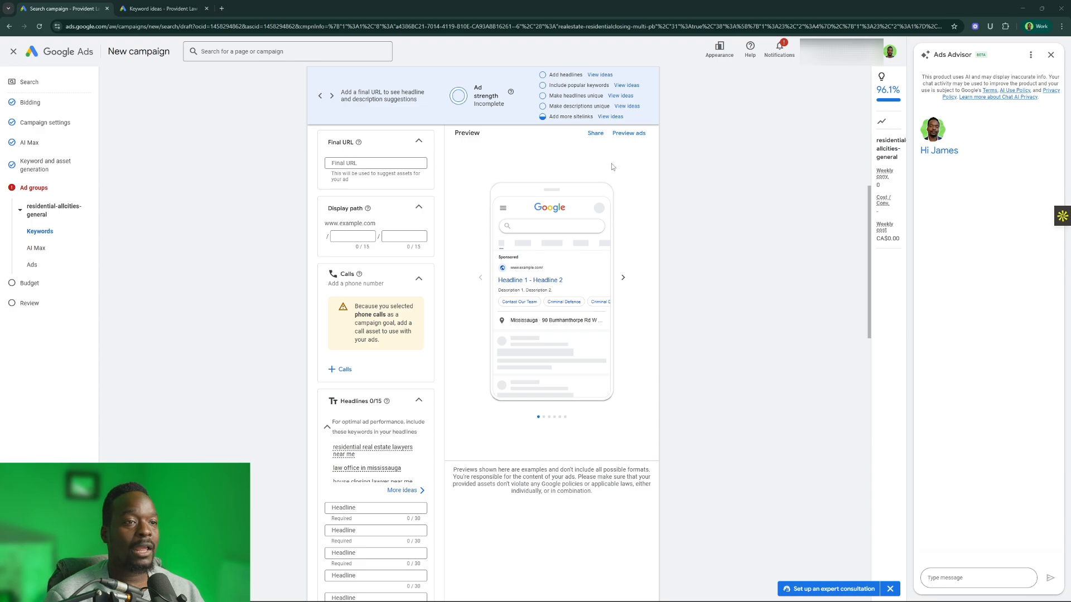
{"action": "left_click", "coordinate": [392, 163]}
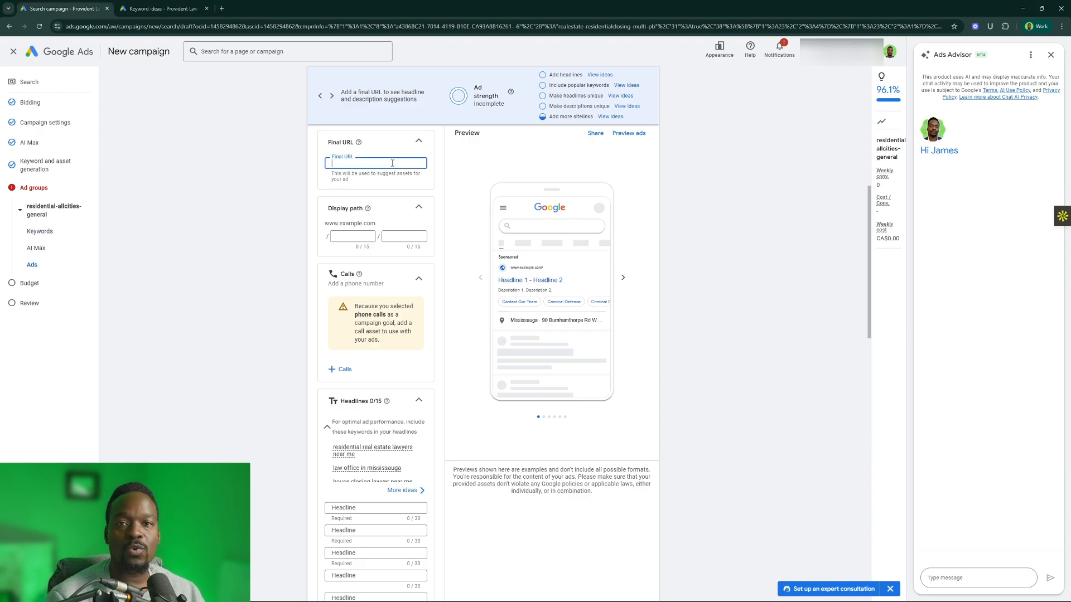
{"action": "key", "text": "ctrl+v"}
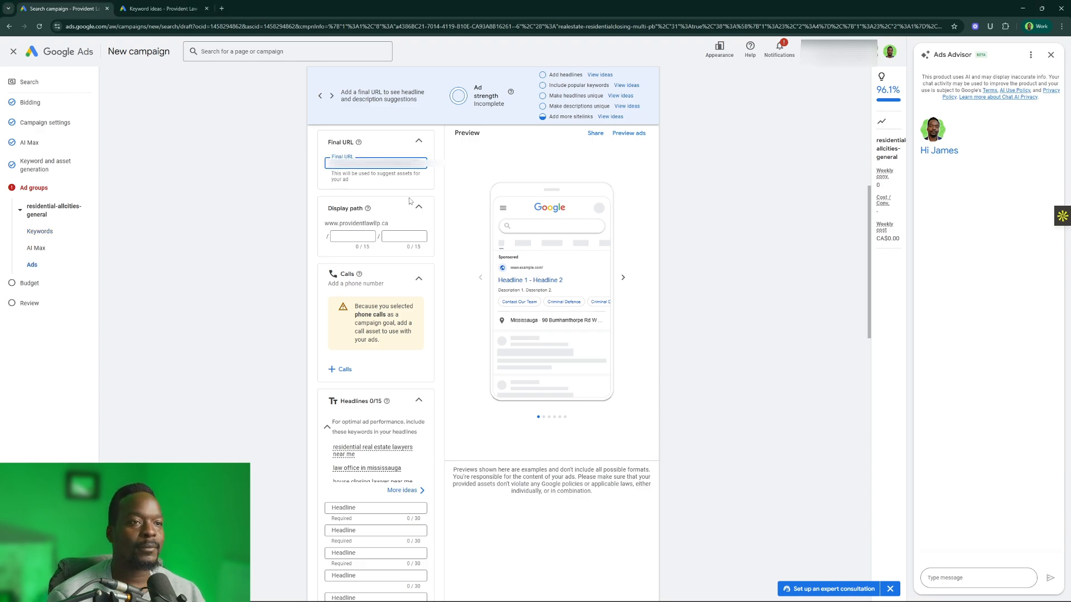
{"action": "left_click", "coordinate": [364, 235]}
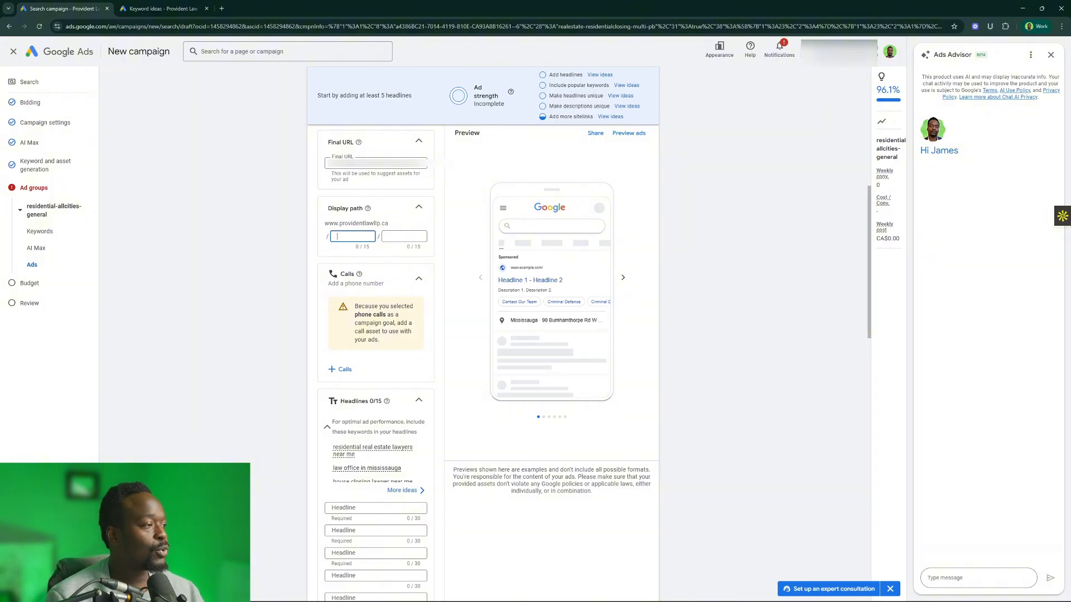
{"action": "type", "text": "closing"}
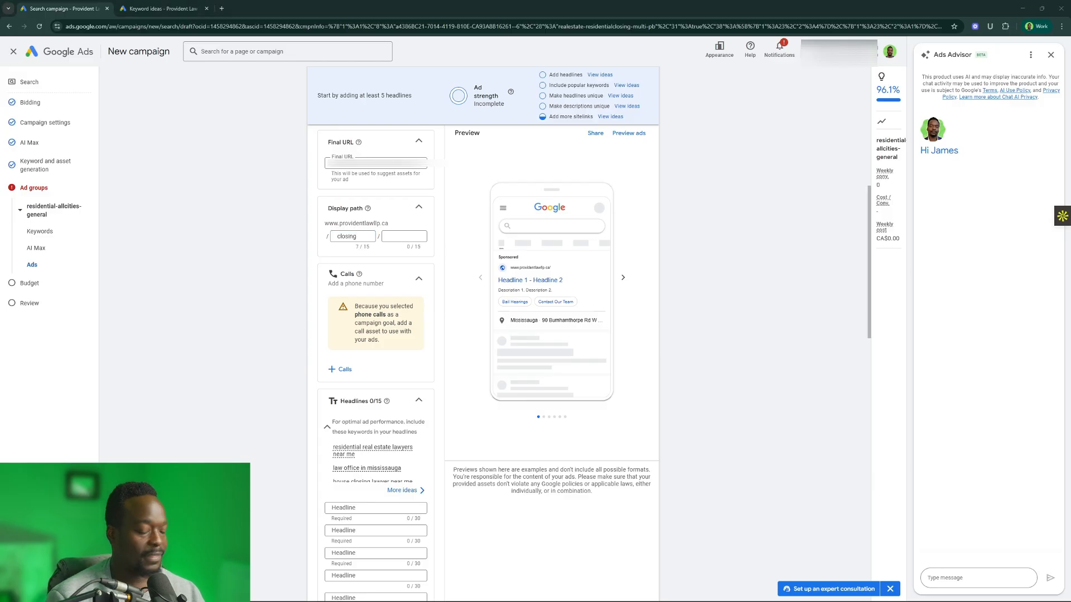
{"action": "left_click", "coordinate": [390, 236]}
{"action": "type", "text": "lawyer"}
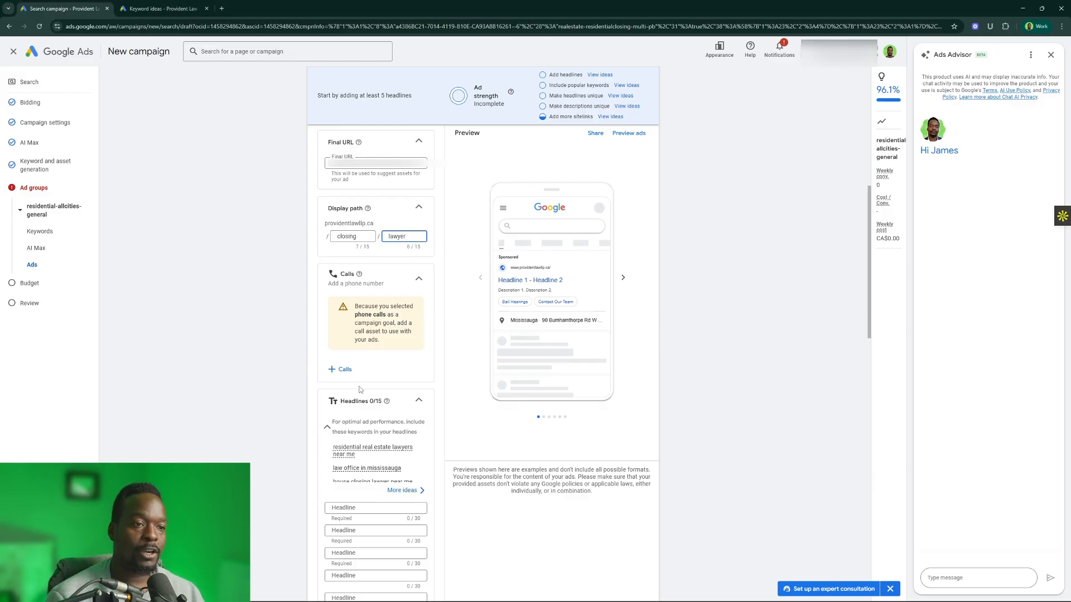
- Add the preselected phone numbers to the campaign as campaign-level calls
{"action": "left_click", "coordinate": [340, 369]}
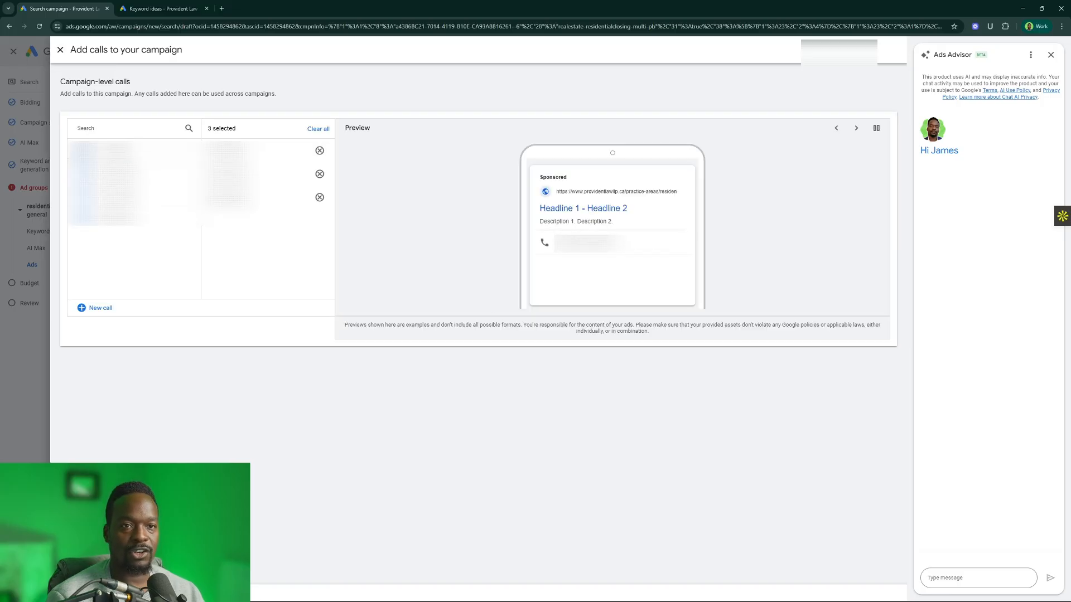
{"action": "left_click", "coordinate": [72, 592]}
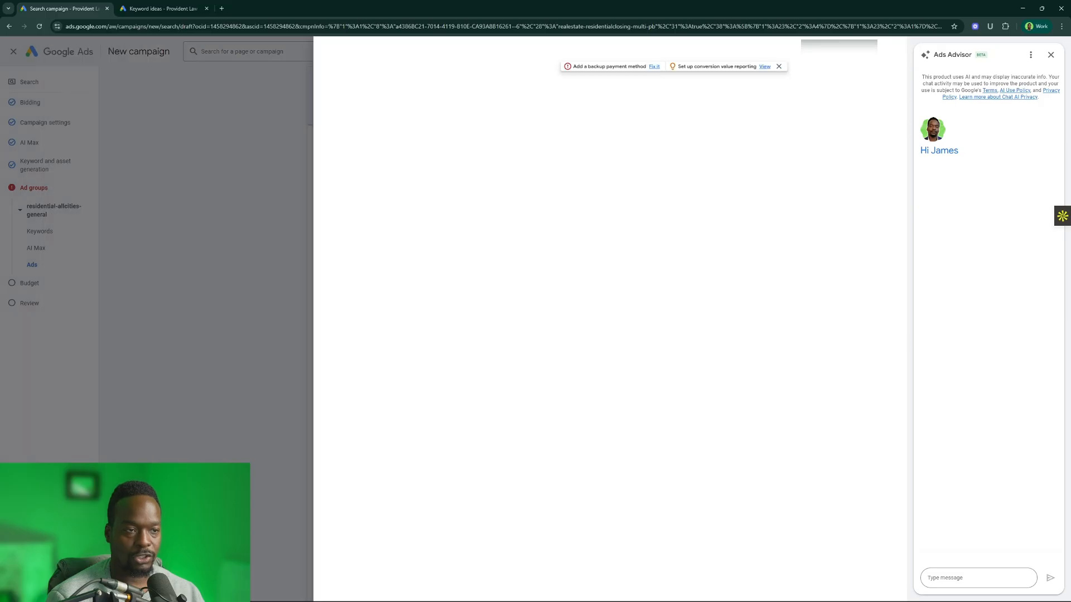
- Write the first headline as "Real Estate Lawyer" followed by a city-format location insertion with the default text "Ontario"
{"action": "scroll", "coordinate": [438, 383], "scroll_direction": "down", "scroll_amount": 3}
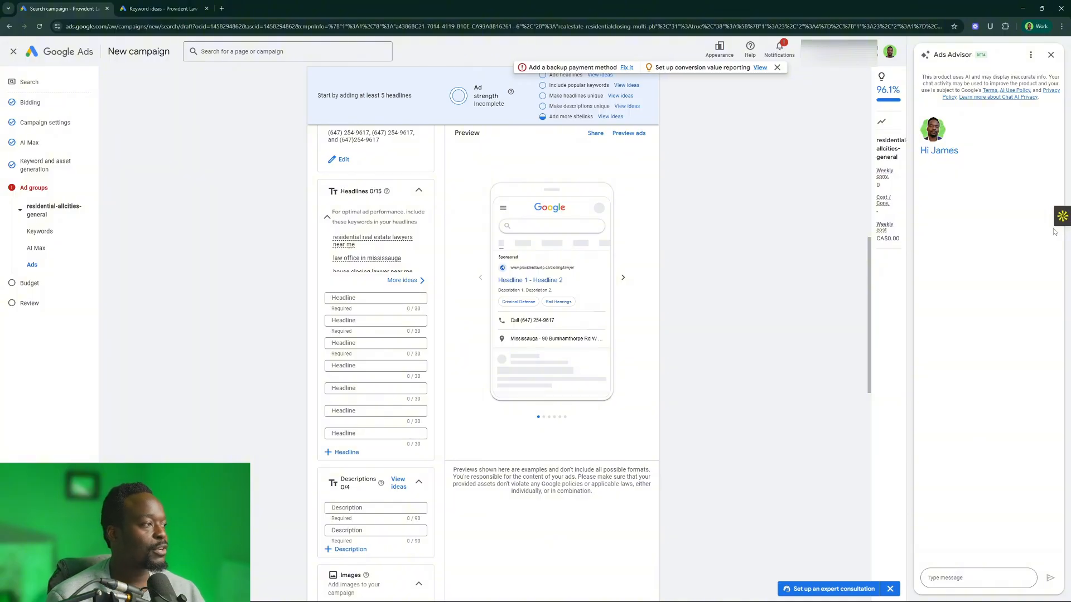
{"action": "left_click", "coordinate": [335, 298]}
{"action": "type", "text": "Rea"}
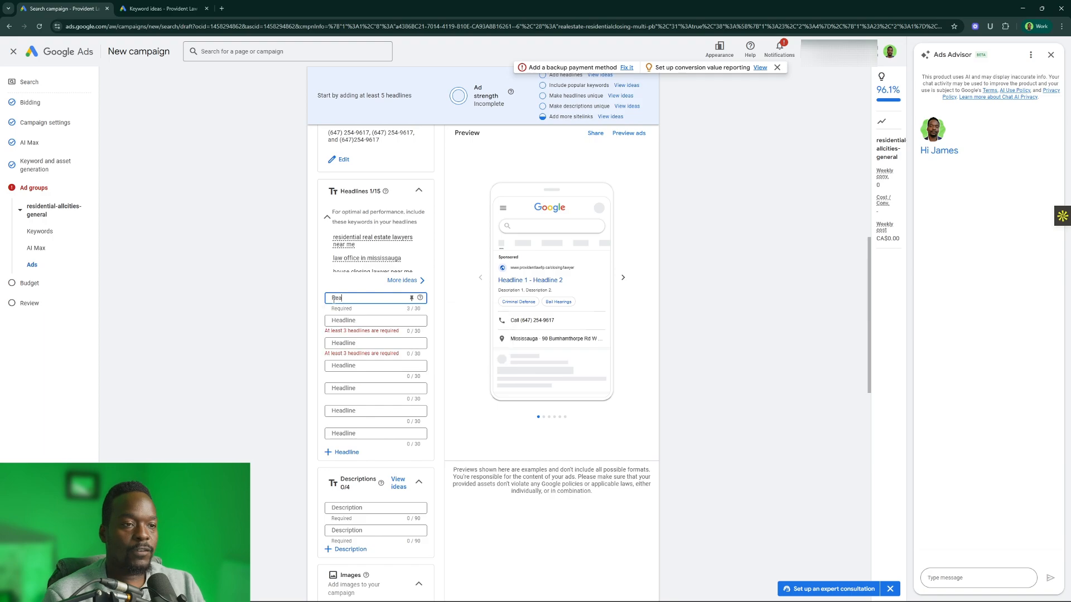
{"action": "type", "text": "l Esa"}
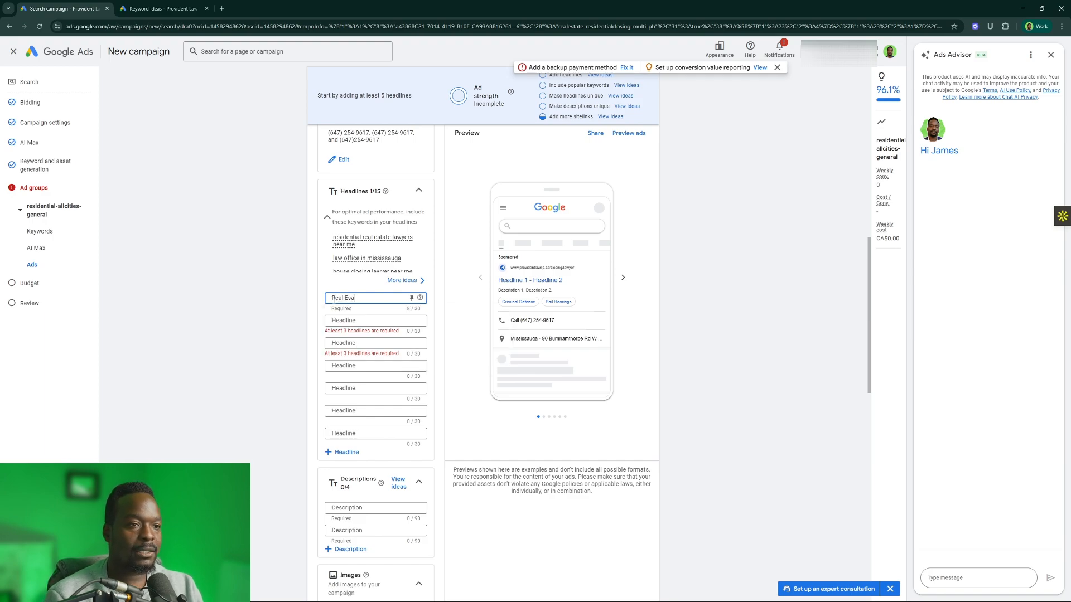
{"action": "type", "text": "ttate Lawyer"}
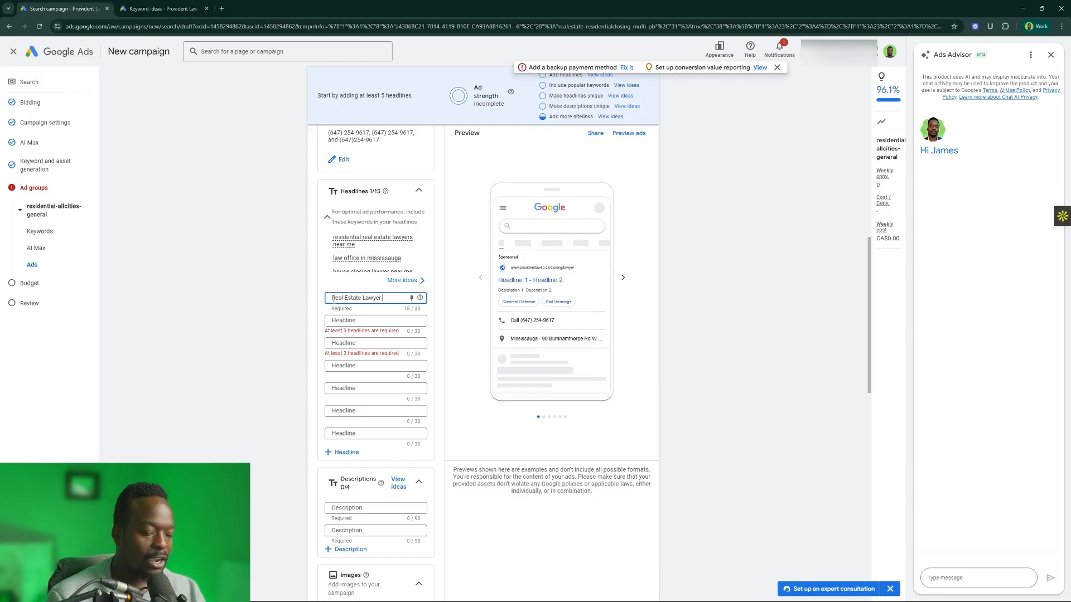
{"action": "type", "text": "{"}
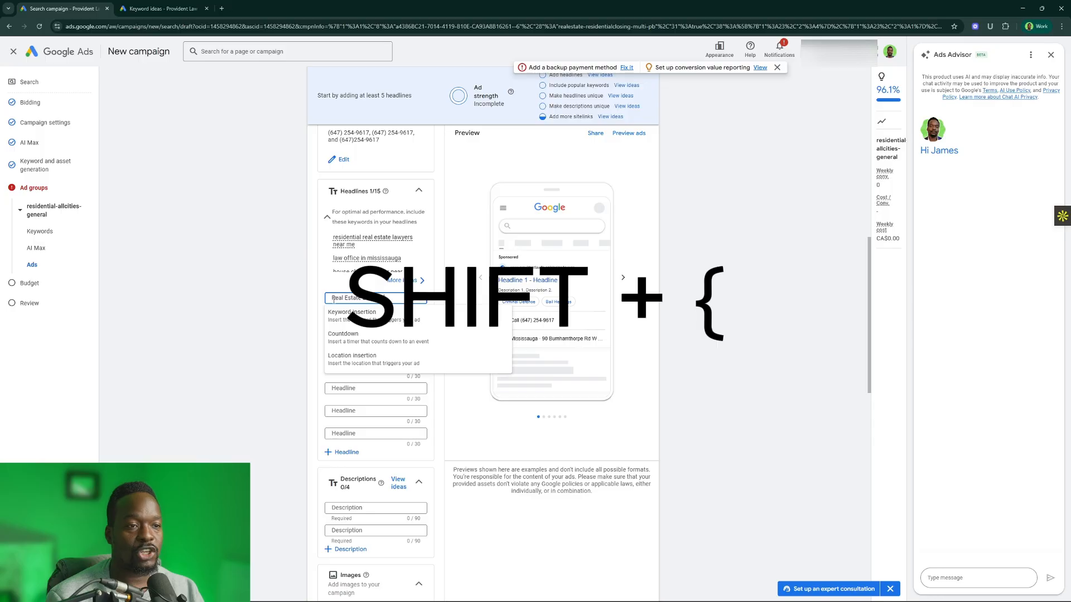
{"action": "left_click", "coordinate": [371, 358]}
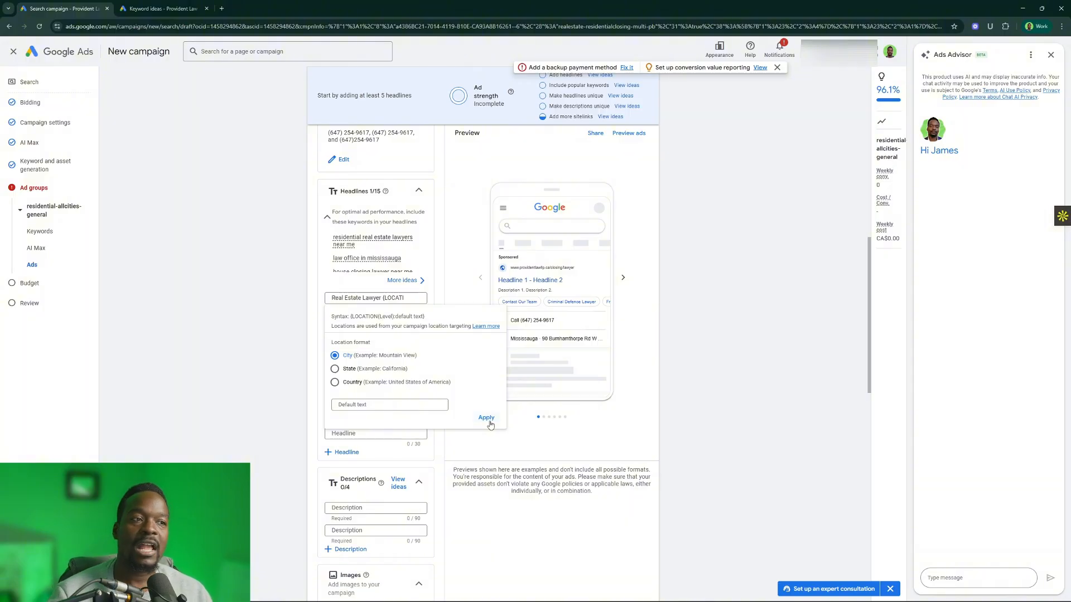
{"action": "left_click", "coordinate": [409, 405]}
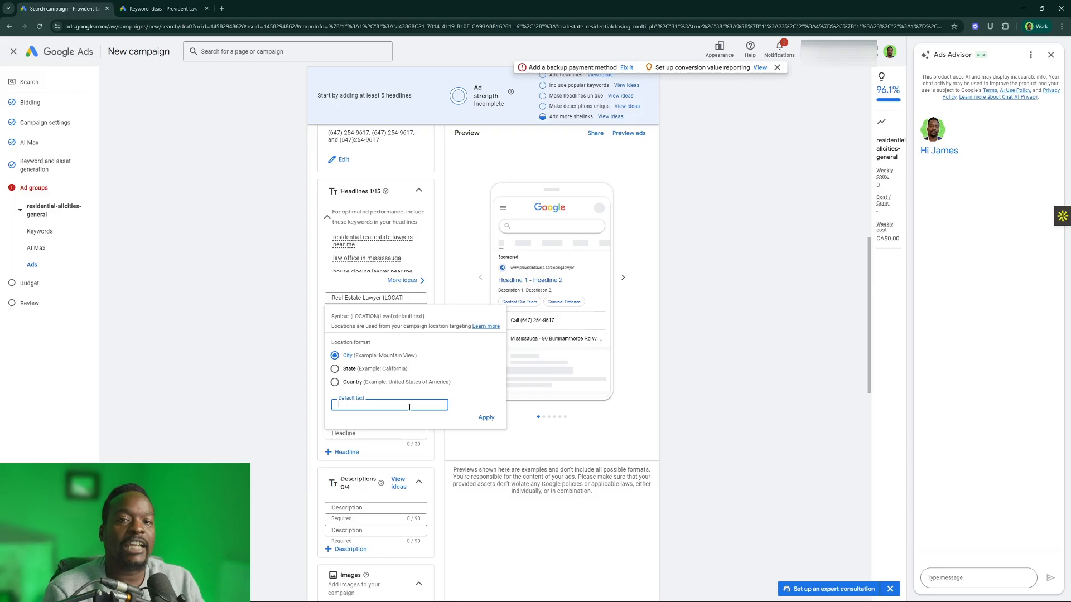
{"action": "type", "text": "Ontario"}
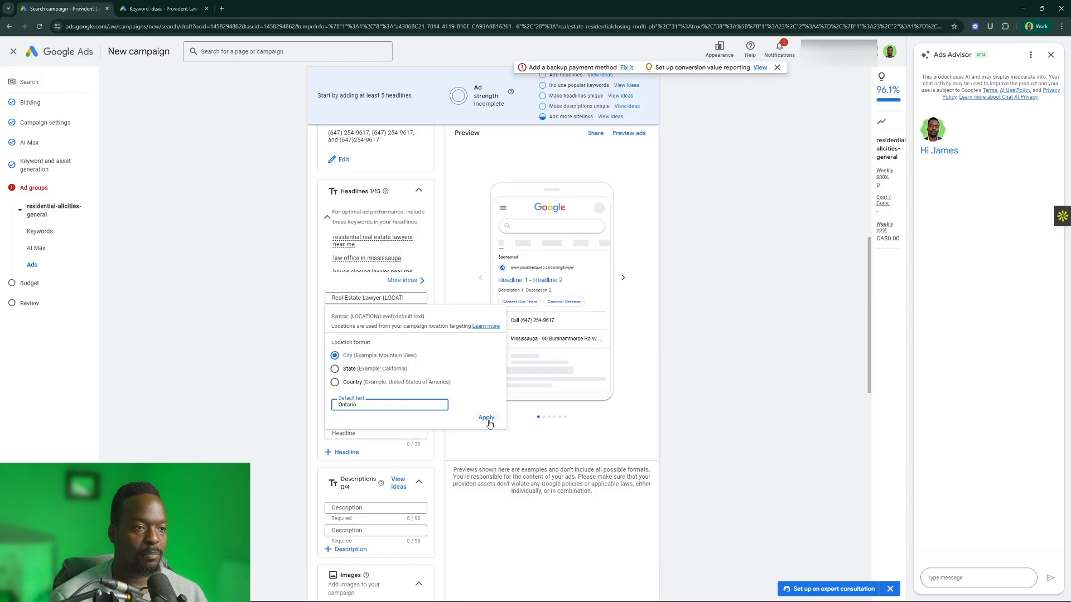
{"action": "left_click", "coordinate": [486, 418]}
- Make the second headline a keyword insertion with the default text "Real Estate Closing Lawyer" in sentence case
{"action": "type", "text": "{"}
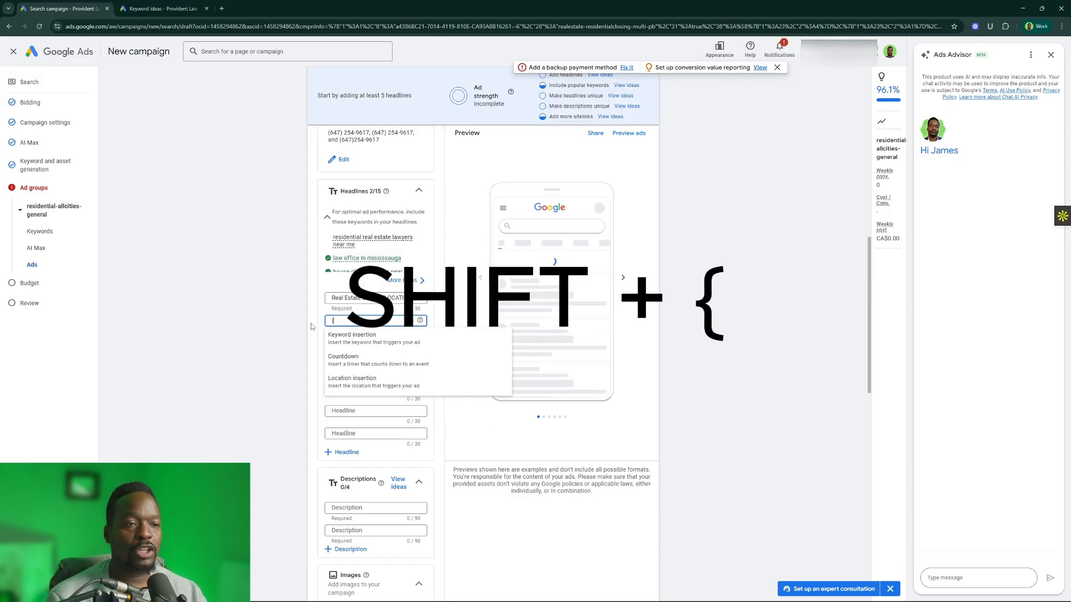
{"action": "left_click", "coordinate": [356, 336]}
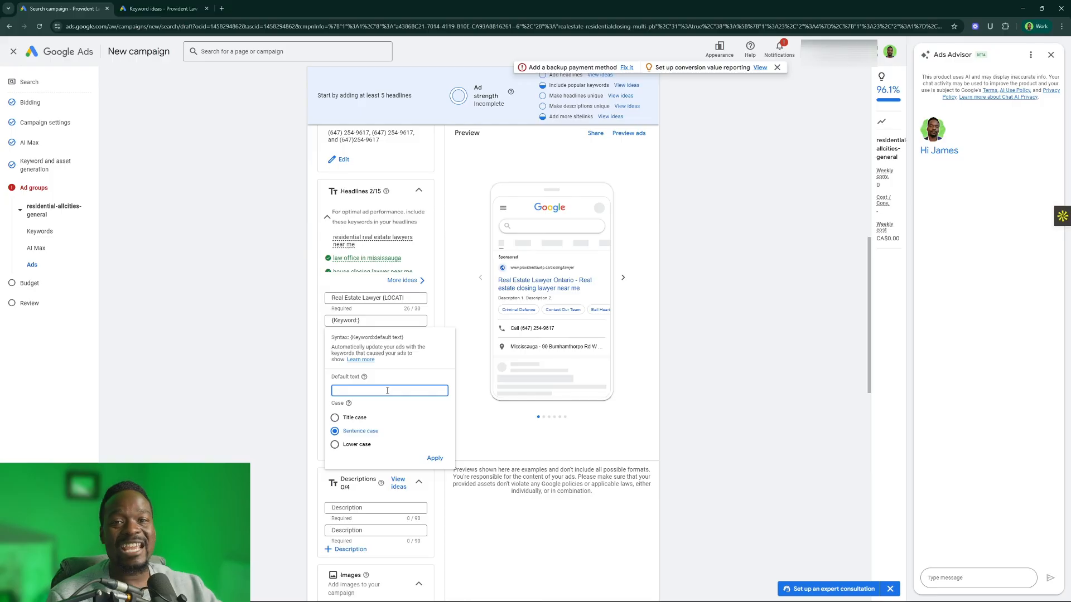
{"action": "type", "text": "Real "}
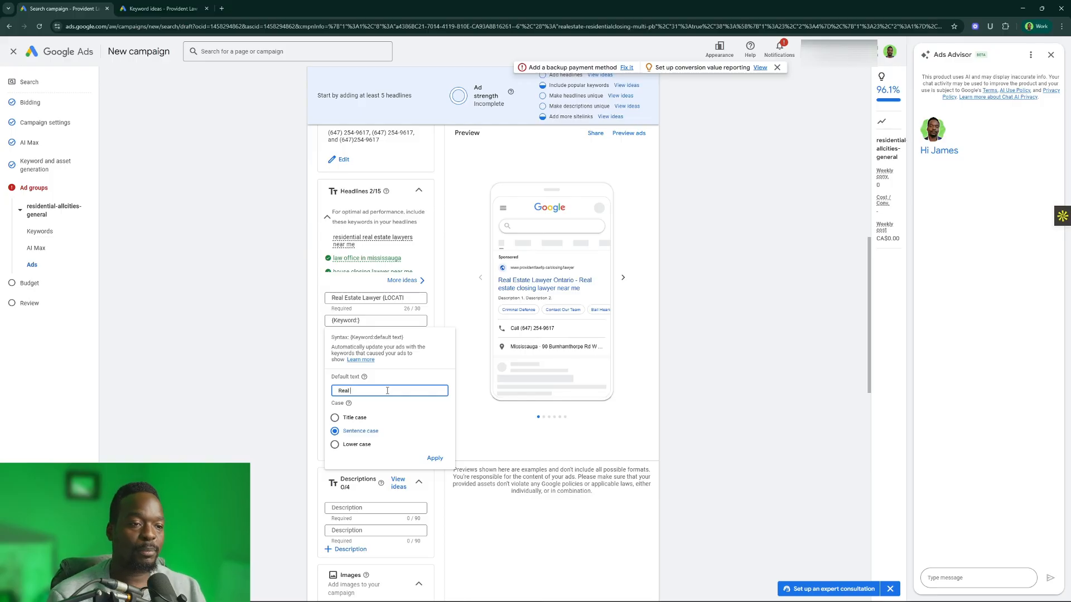
{"action": "type", "text": "Estate "}
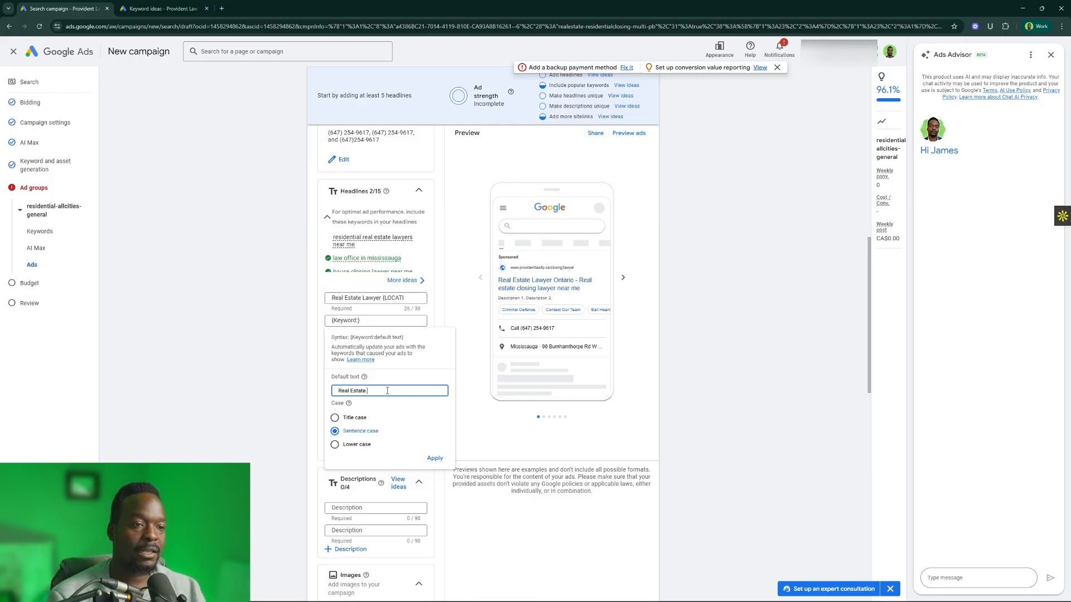
{"action": "type", "text": "Closing Lawy"}
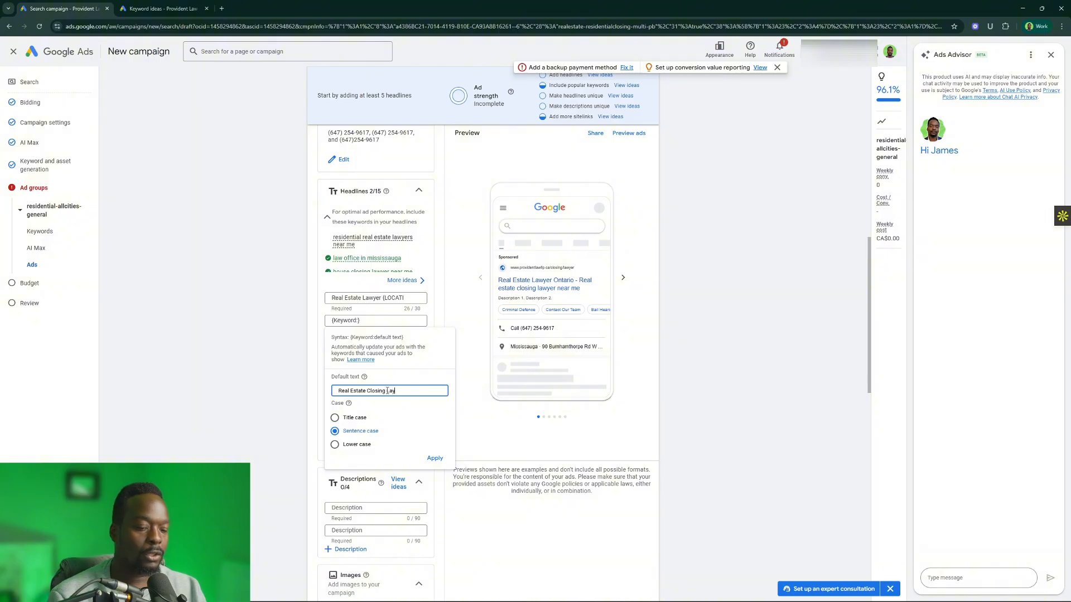
{"action": "key", "text": "BackSpace"}
{"action": "type", "text": "wyter"}
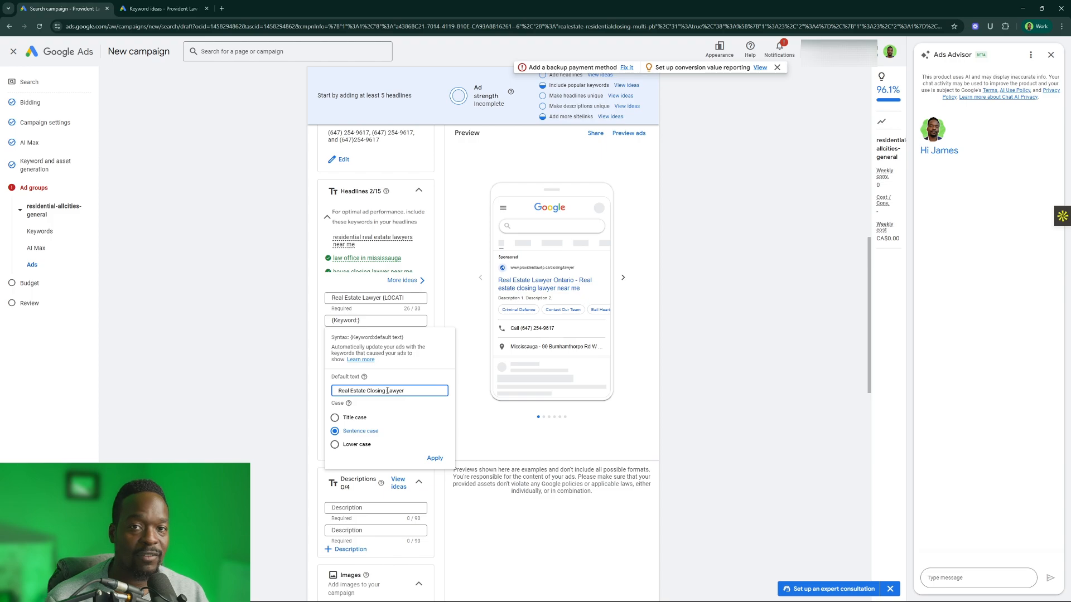
{"action": "left_click", "coordinate": [436, 458]}
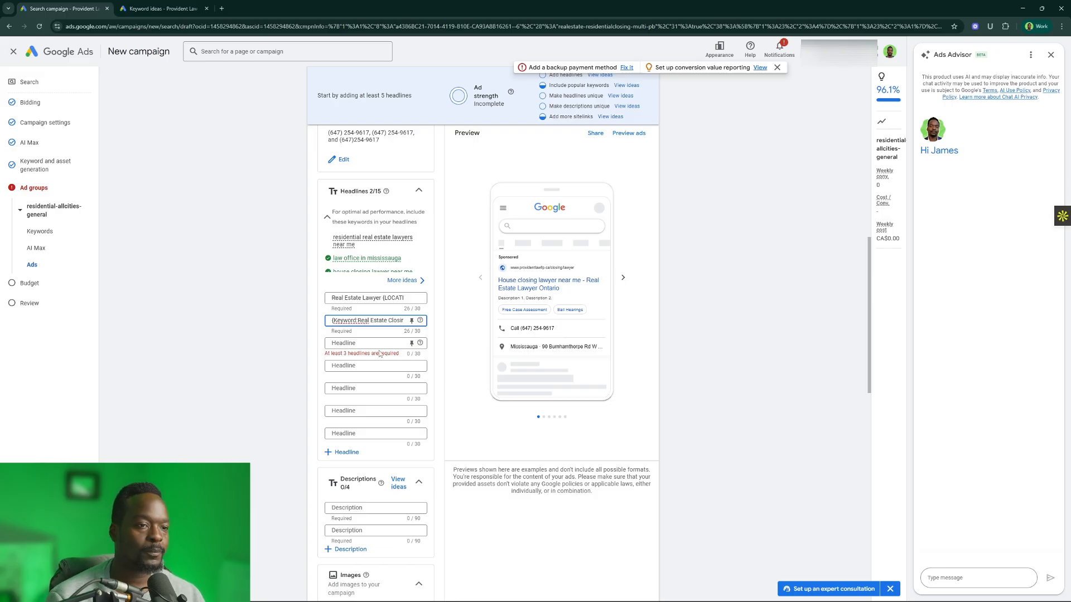
- Fill headlines three to eleven with the prepared texts, from "Fixed Closing Fees" and "Same Day APS Review" to "24/7 Phone Support" and "Free Quote In Minutes"
{"action": "left_click", "coordinate": [371, 344]}
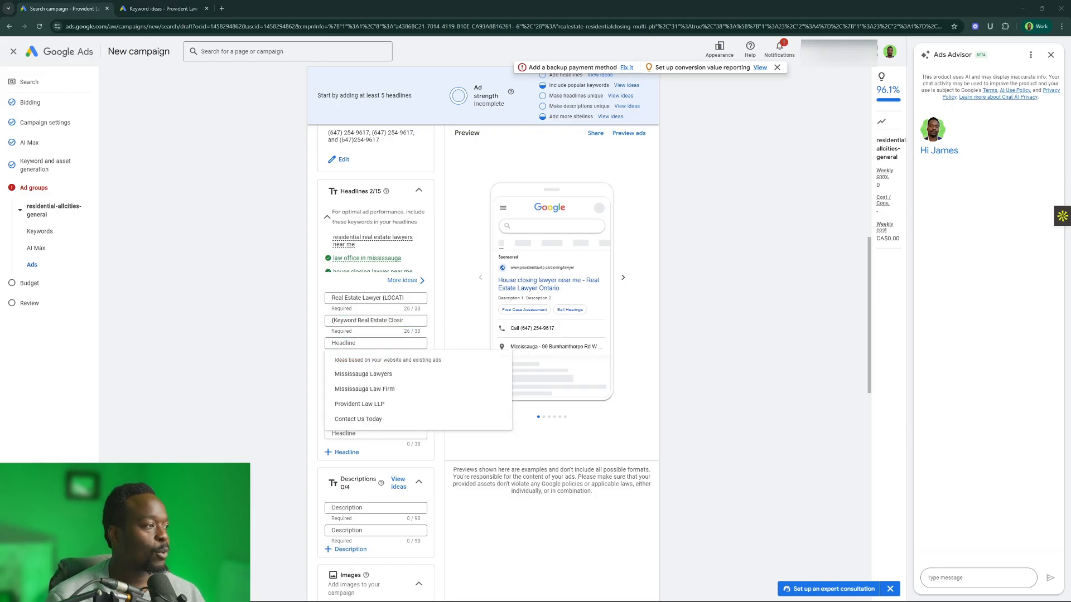
{"action": "key", "text": "ctrl+v"}
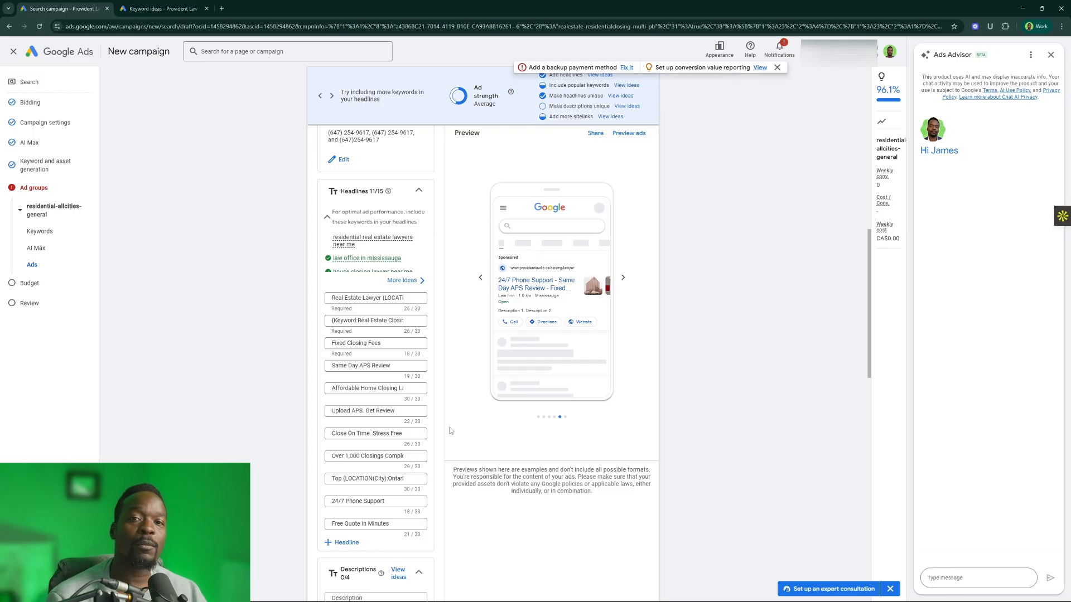
{"action": "scroll", "coordinate": [450, 430], "scroll_direction": "down", "scroll_amount": 4}
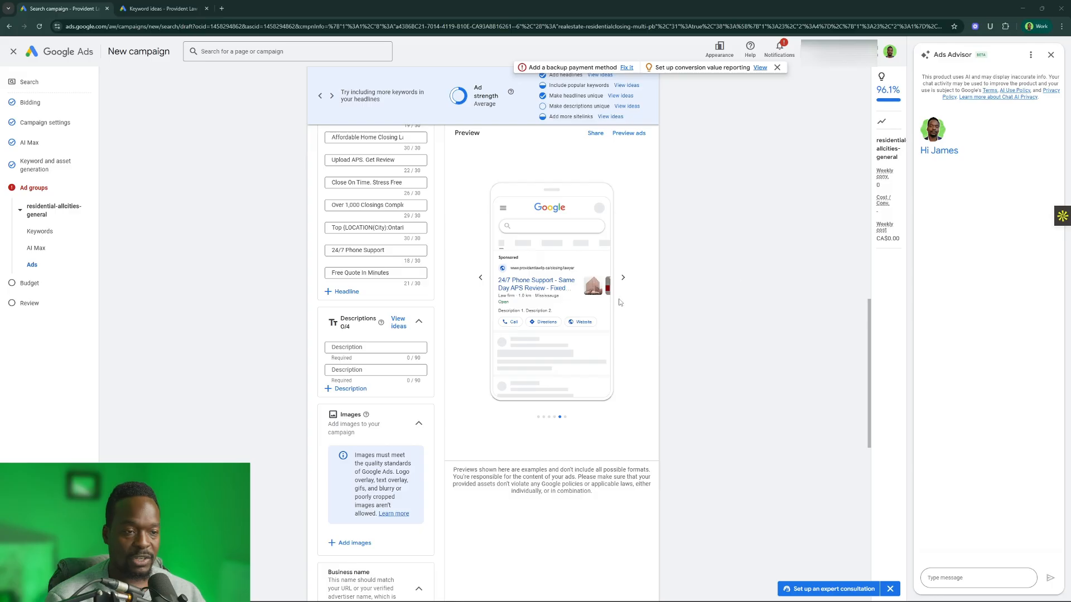
- Enter two descriptions: "Get a fixed quote in minutes. Real estate closing lawyers in {LOCATION(City):Ontario}." and "Same day APS review and clear fees. Purchase, sale, or refinance."
{"action": "left_click", "coordinate": [392, 347]}
{"action": "type", "text": "Get a fixed quote in minutes. Real estate closing lawyers in {LOCATION(City):Ontario}."}
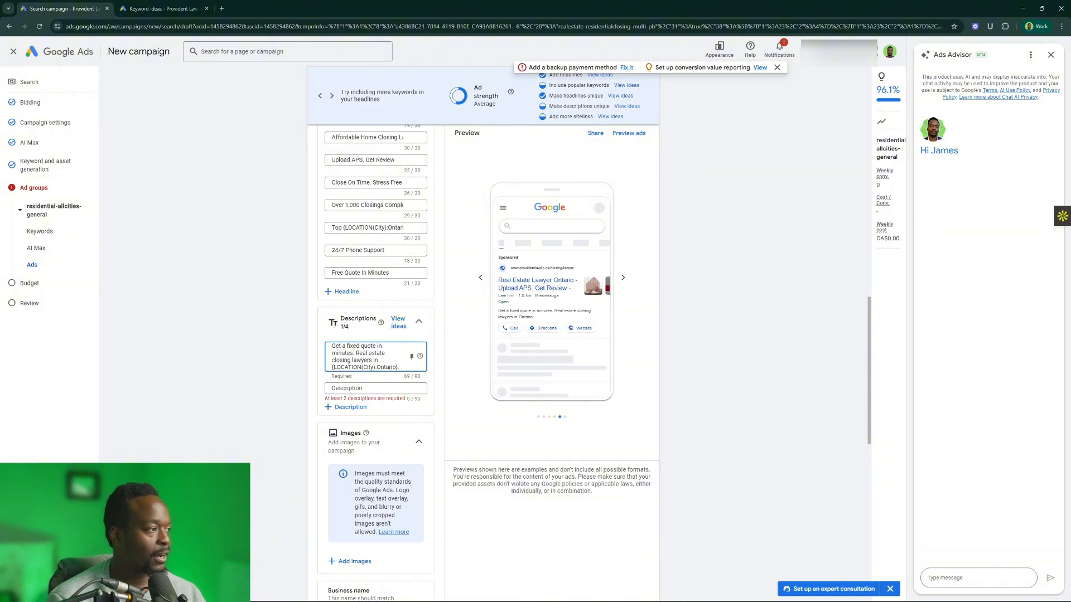
{"action": "left_click", "coordinate": [366, 389]}
{"action": "type", "text": "Same day APS review and clear fees. Purchase, sale, or refinance."}
- Add a third description, "Close on time with a lawyer that handles everything start to finish.", and a fourth offering a free consult and APS document check
{"action": "left_click", "coordinate": [359, 422]}
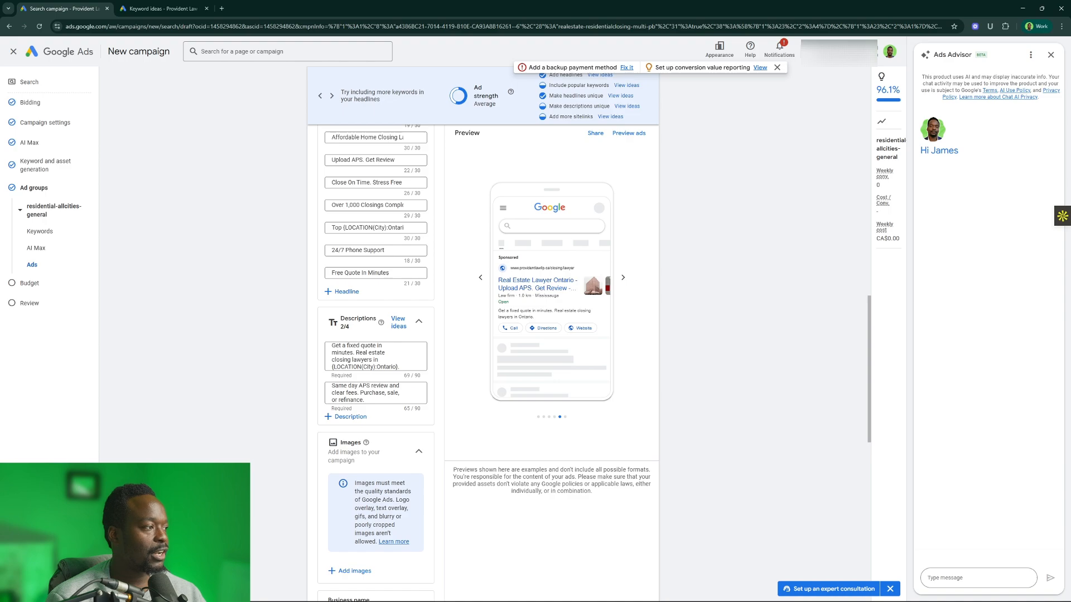
{"action": "left_click", "coordinate": [352, 419]}
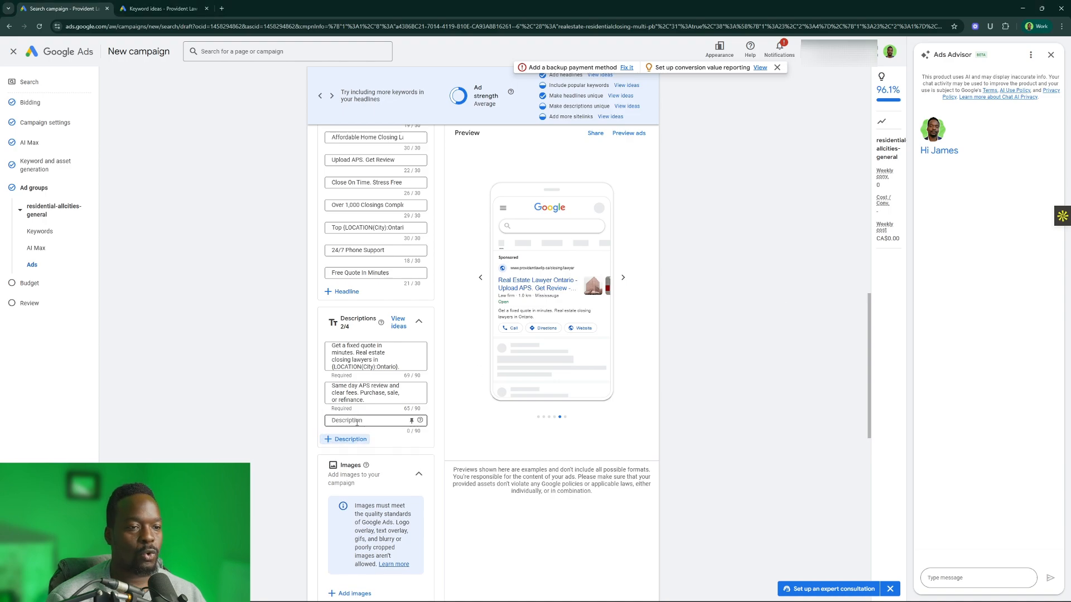
{"action": "type", "text": "Close on time with a lawyer that handles everything start to finish."}
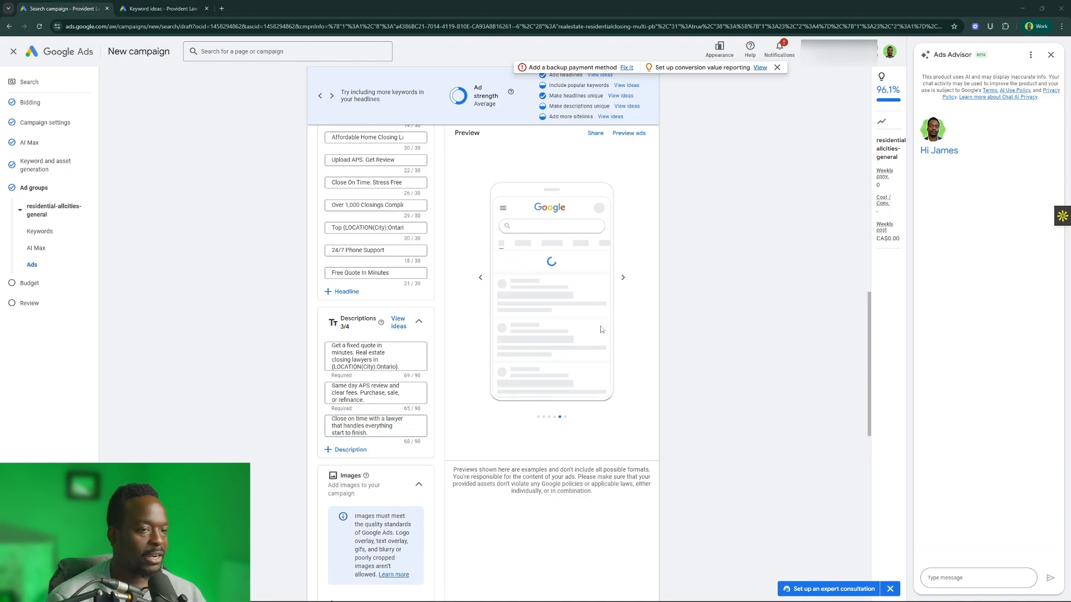
{"action": "left_click", "coordinate": [350, 451]}
{"action": "key", "text": "ctrl+v"}
- Add the suggested images from the recent assets to the campaign
{"action": "scroll", "coordinate": [352, 457], "scroll_direction": "down", "scroll_amount": 3}
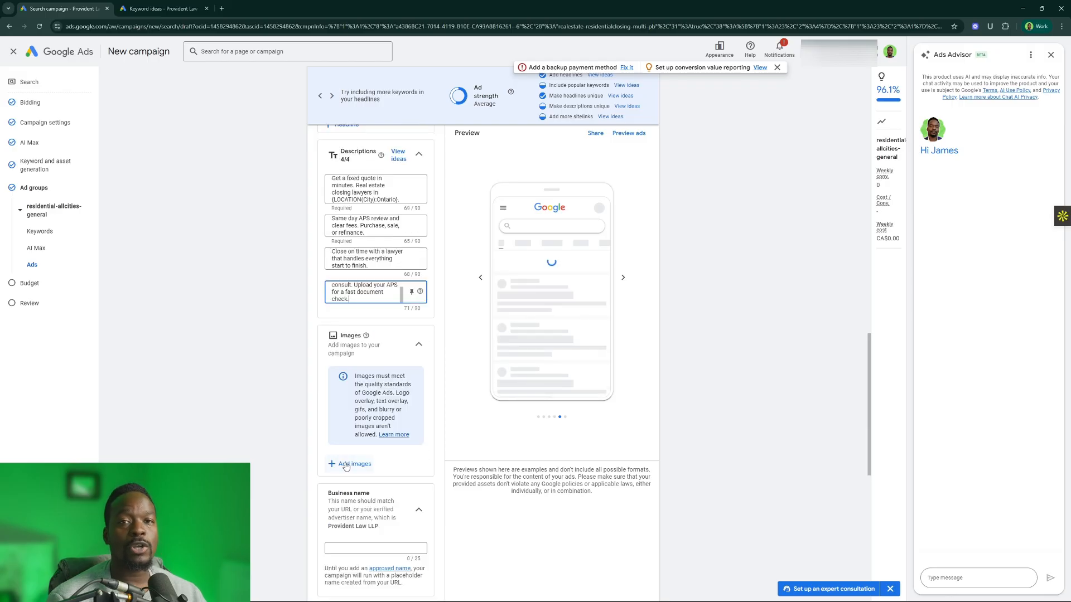
{"action": "left_click", "coordinate": [350, 464]}
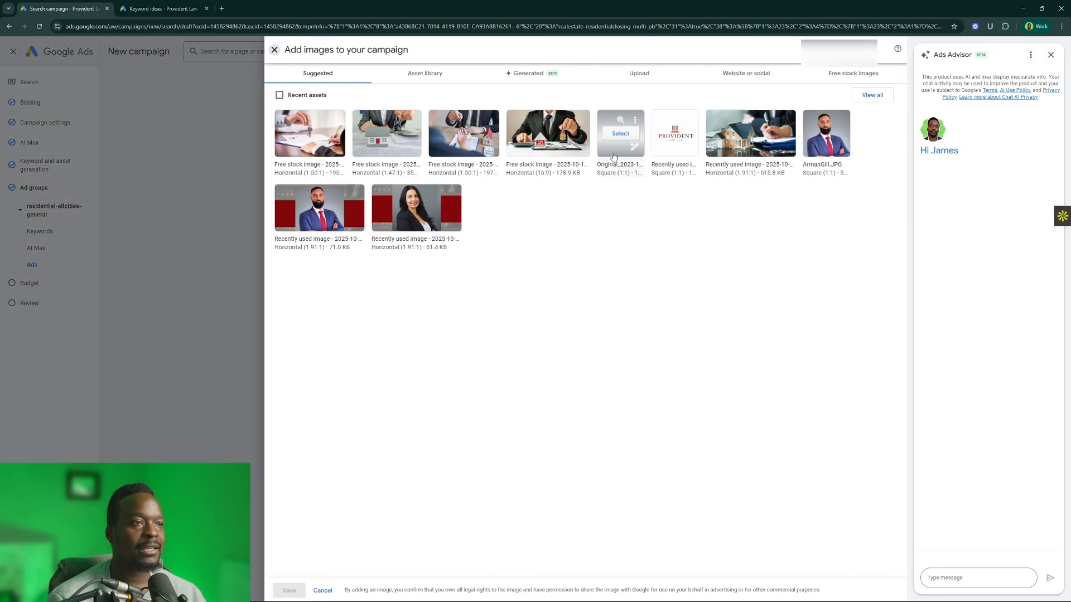
{"action": "scroll", "coordinate": [435, 403], "scroll_direction": "down", "scroll_amount": 3}
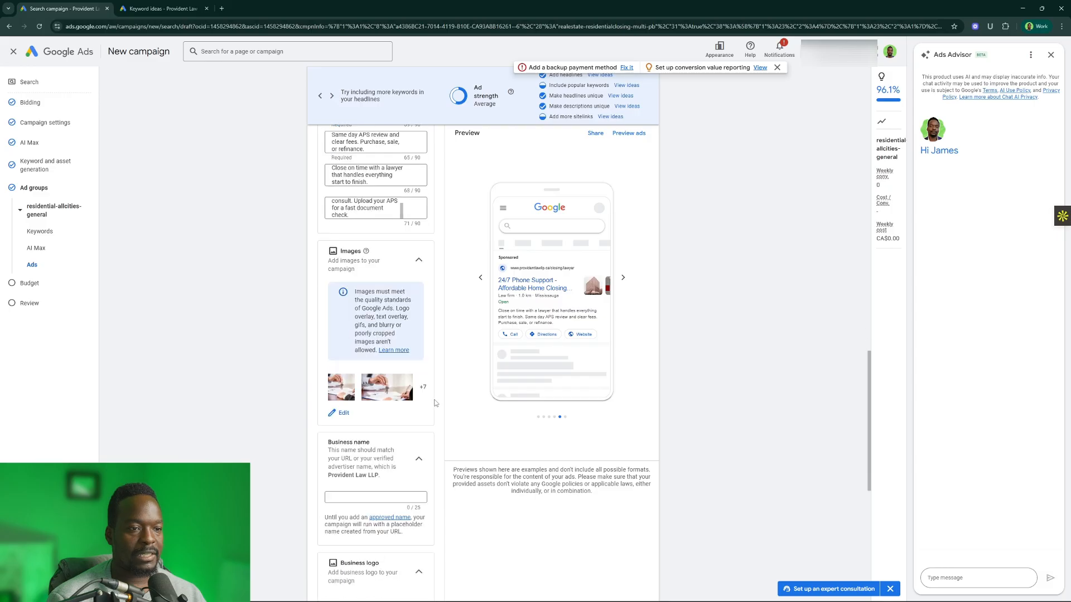
- Enter "Provident Law LLP" as the business name
{"action": "left_click", "coordinate": [382, 415]}
{"action": "type", "text": "Pro"}
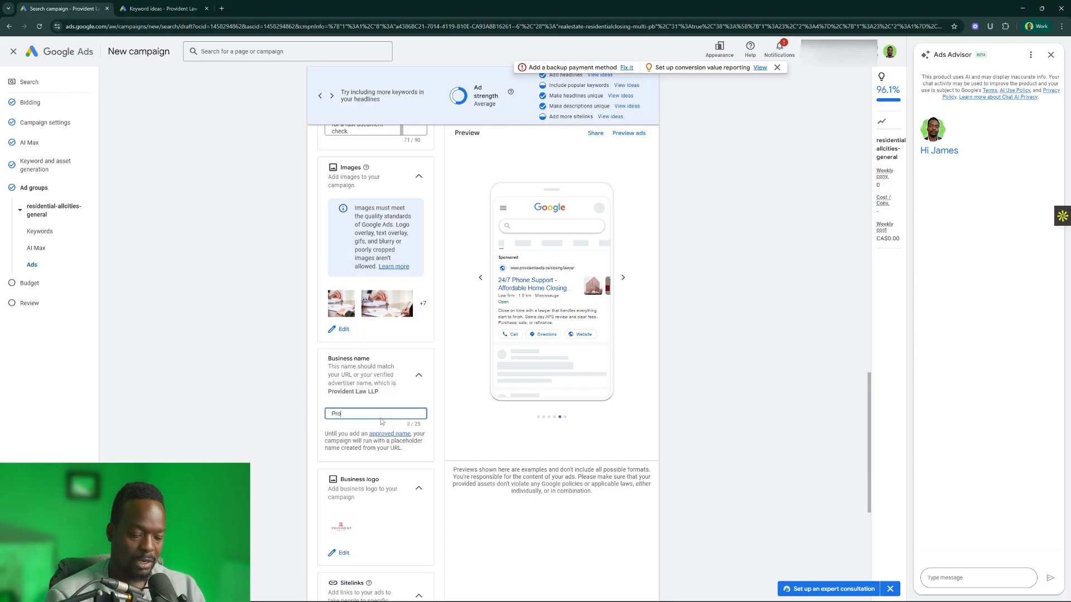
{"action": "type", "text": "vident Law L"}
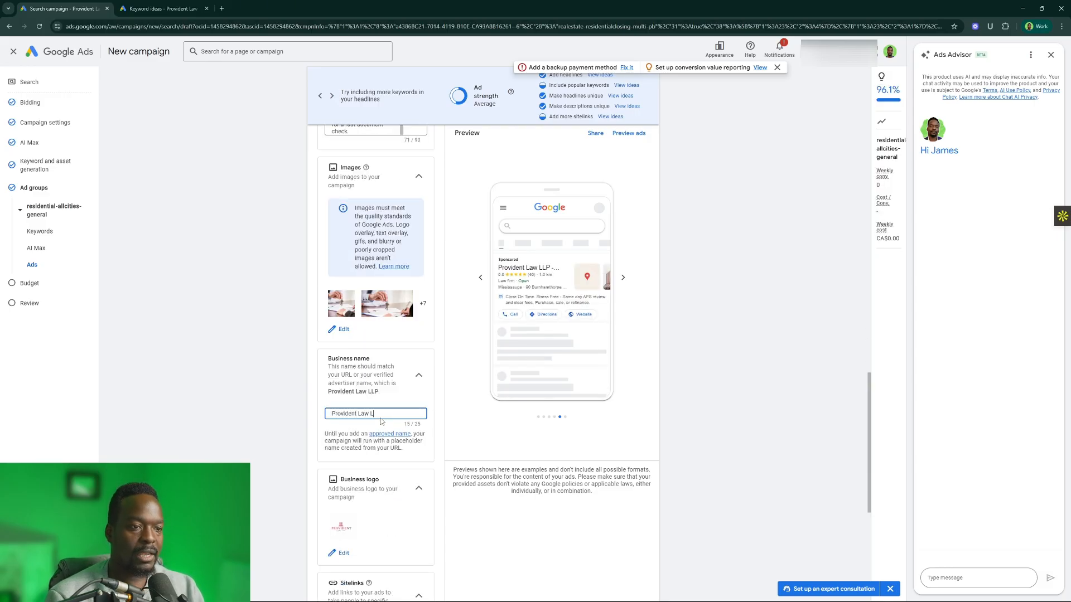
{"action": "type", "text": "Lp"}
- Review which sitelinks already exist at account level
{"action": "scroll", "coordinate": [374, 387], "scroll_direction": "down", "scroll_amount": 2}
{"action": "scroll", "coordinate": [391, 384], "scroll_direction": "down", "scroll_amount": 4}
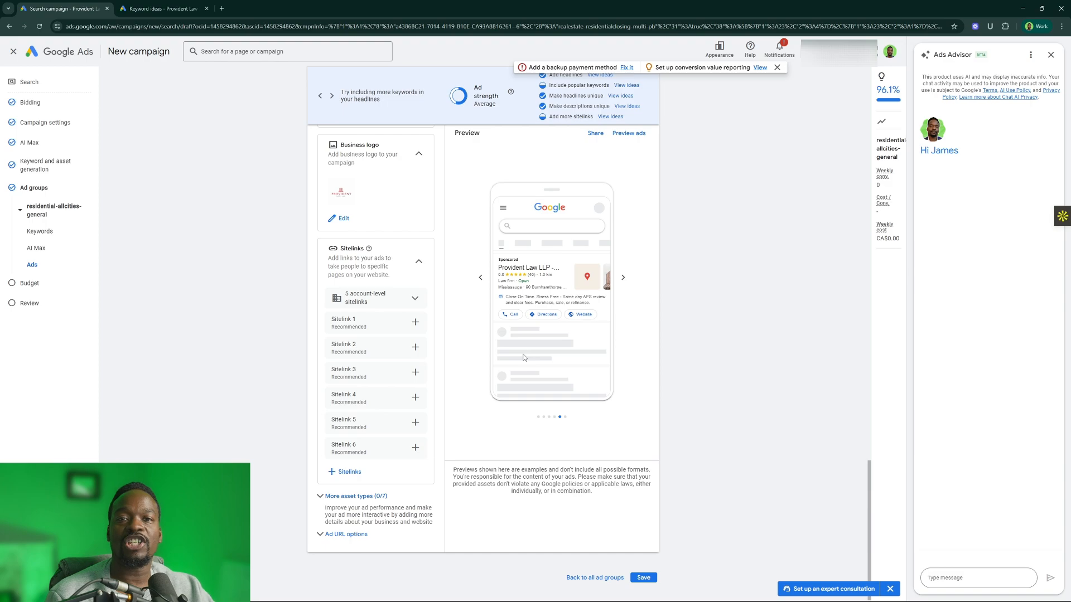
{"action": "left_click", "coordinate": [400, 300]}
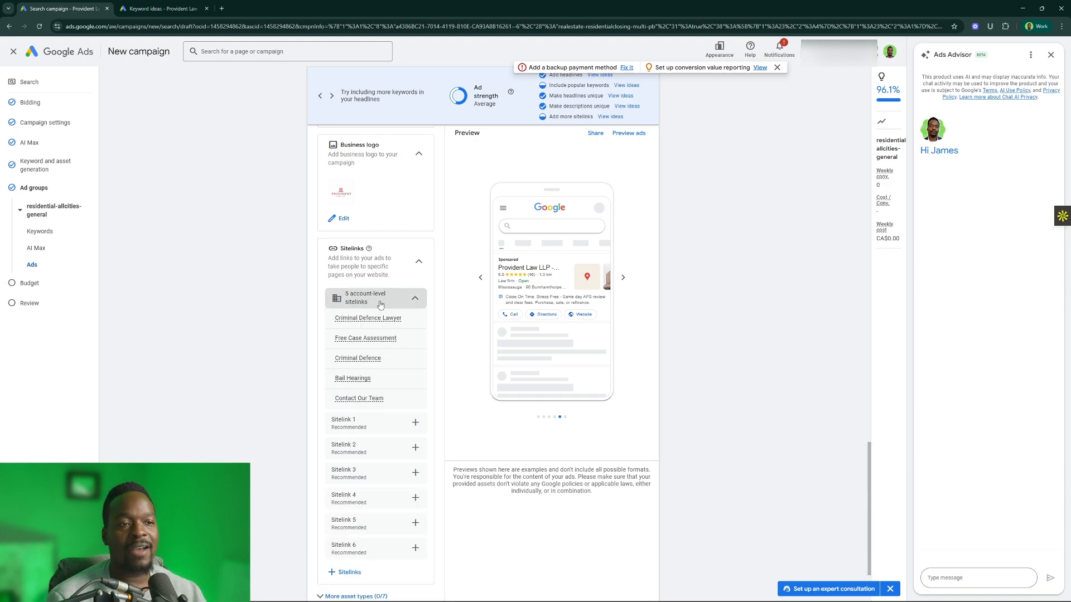
{"action": "left_click", "coordinate": [415, 301]}
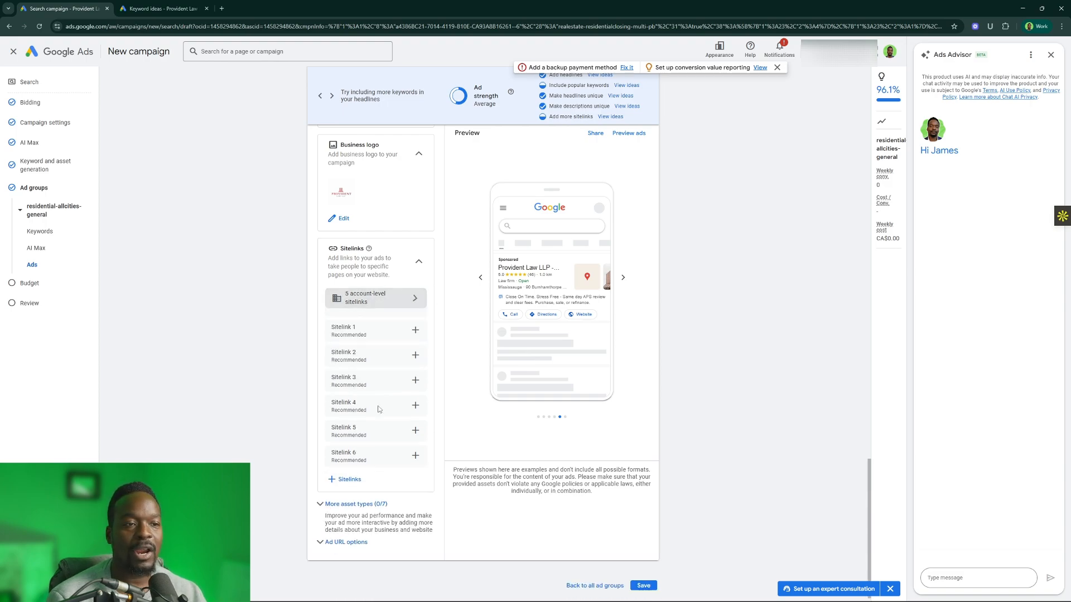
{"action": "left_click", "coordinate": [415, 323]}
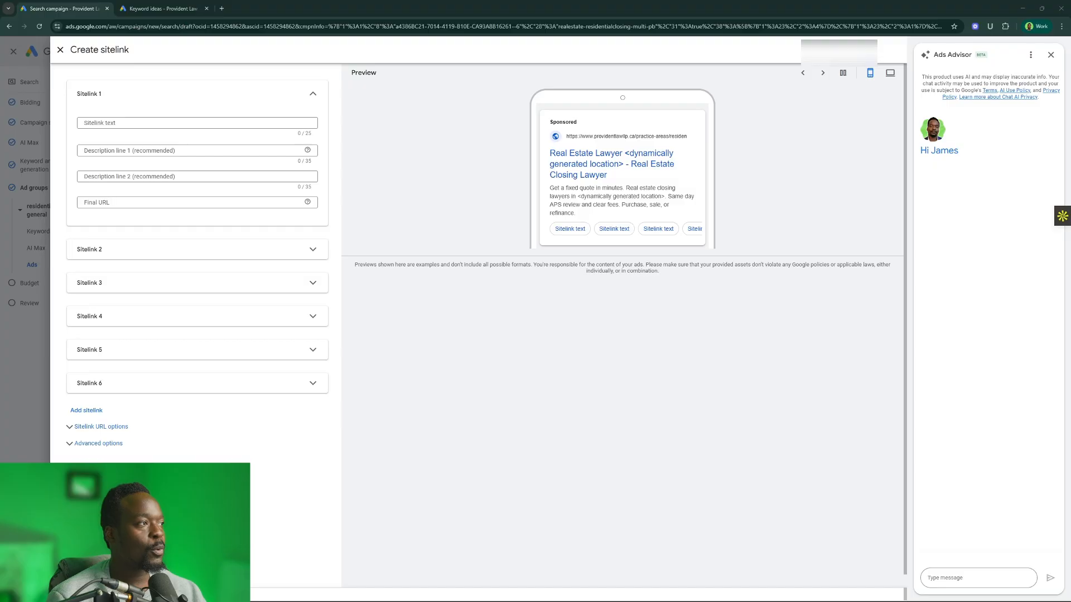
{"action": "left_click", "coordinate": [210, 123]}
{"action": "type", "text": "Upload APS for Review"}
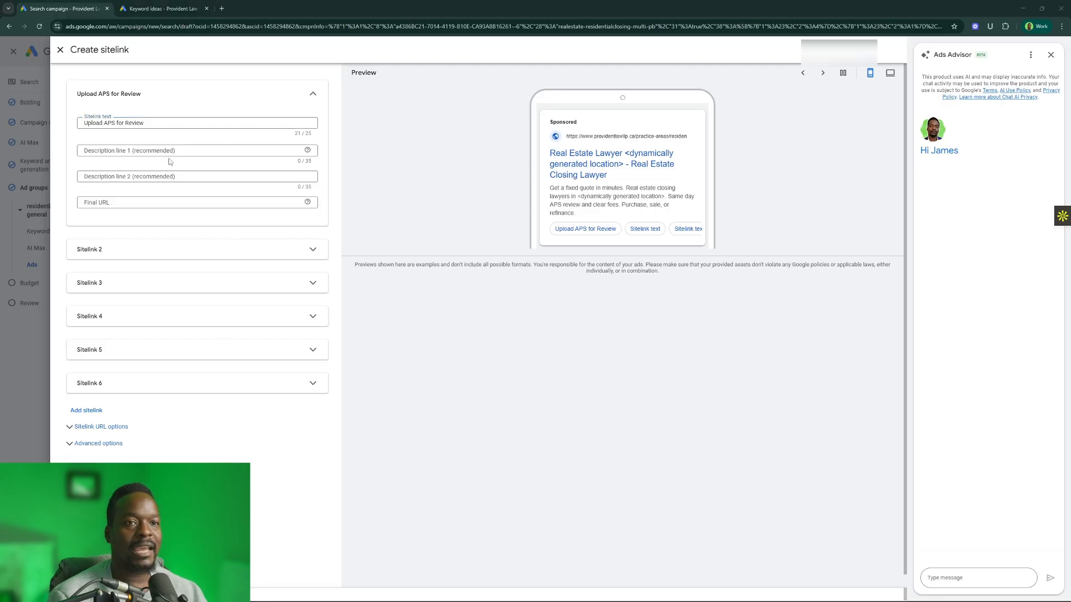
{"action": "left_click", "coordinate": [239, 154]}
{"action": "type", "text": "Get a free document check"}
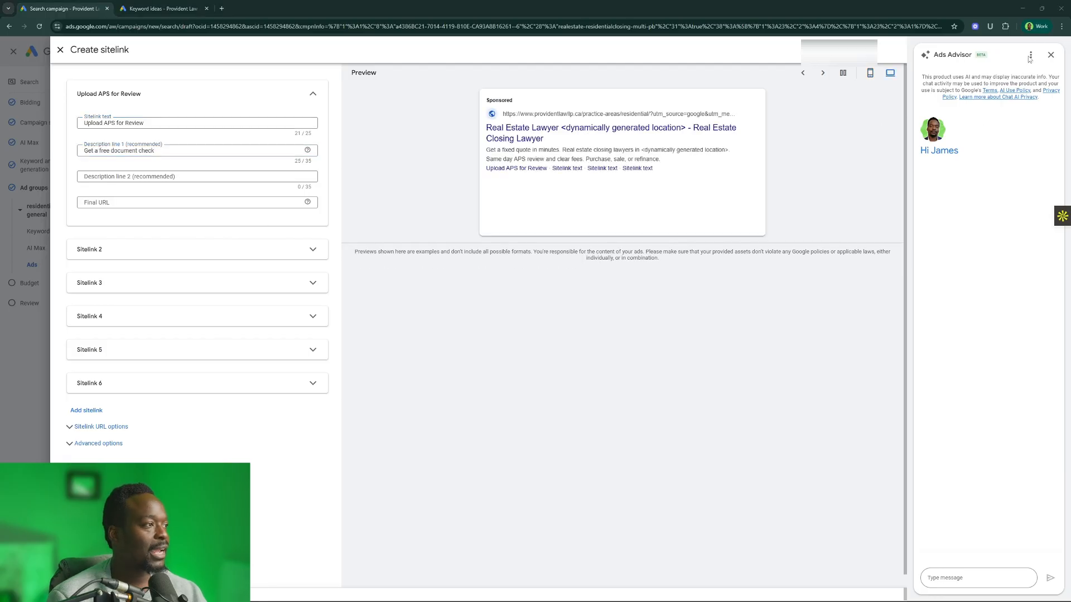
{"action": "left_click", "coordinate": [170, 177]}
{"action": "type", "text": "Get a fixed quote in hours"}
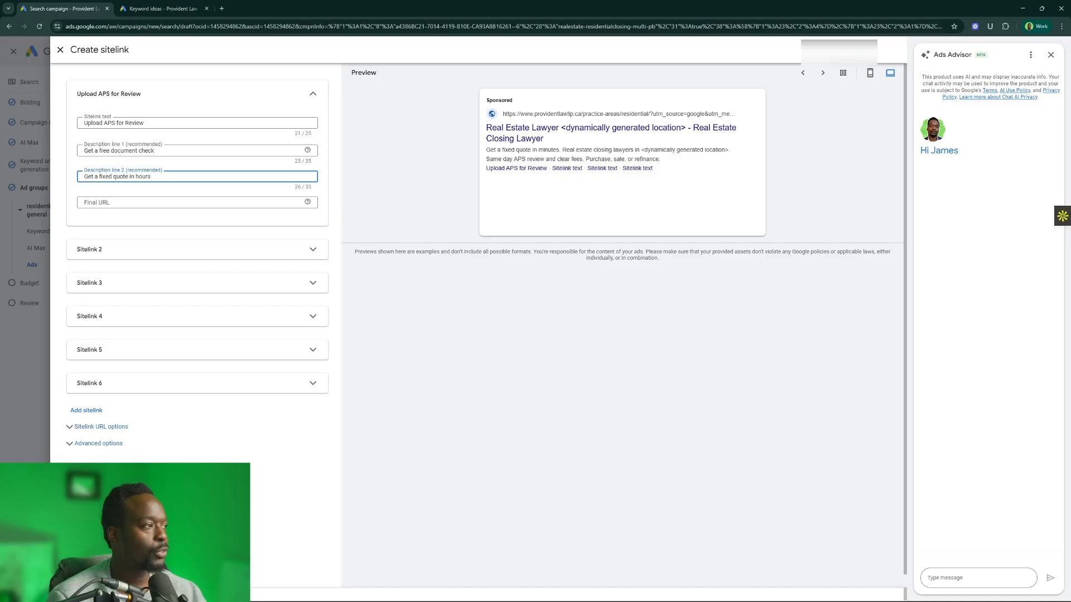
{"action": "left_click", "coordinate": [222, 204]}
{"action": "type", "text": "https://providentlawllp.ca/practice-areas/residential/?utm_source=google&utm_medium=cpc&utm_campaign=realestate-residentialclosing-multi-pb&utm_content=sitelink#realestateform"}
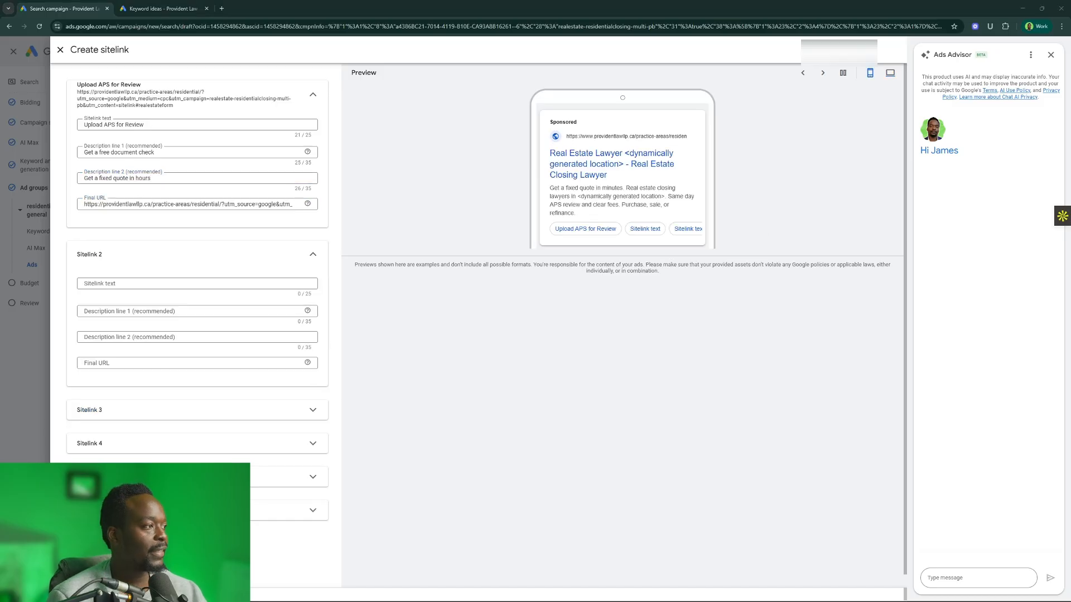
{"action": "left_click", "coordinate": [167, 283]}
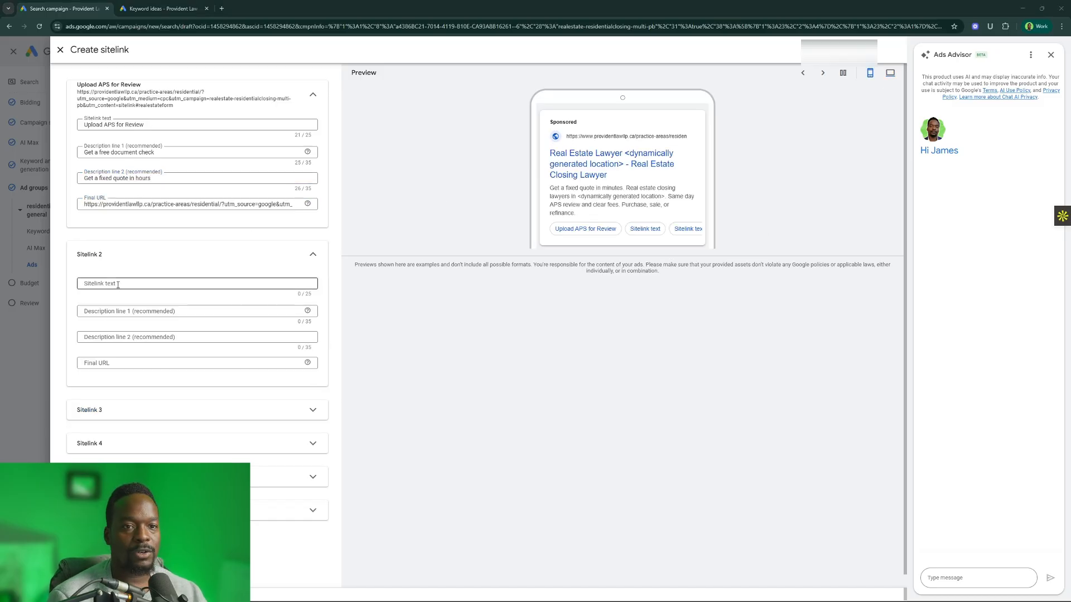
{"action": "type", "text": "Contact Our Team"}
{"action": "left_click", "coordinate": [167, 311]}
{"action": "key", "text": "ctrl+v"}
{"action": "left_click", "coordinate": [167, 338]}
{"action": "key", "text": "ctrl+v"}
{"action": "left_click", "coordinate": [137, 364]}
{"action": "type", "text": "https://providentlawllp.ca/contact/?utm_source=google&utm_medium=cpc&utm_campaign=realestate-residentialclosing-multi-pb&utm_content=sitelink"}
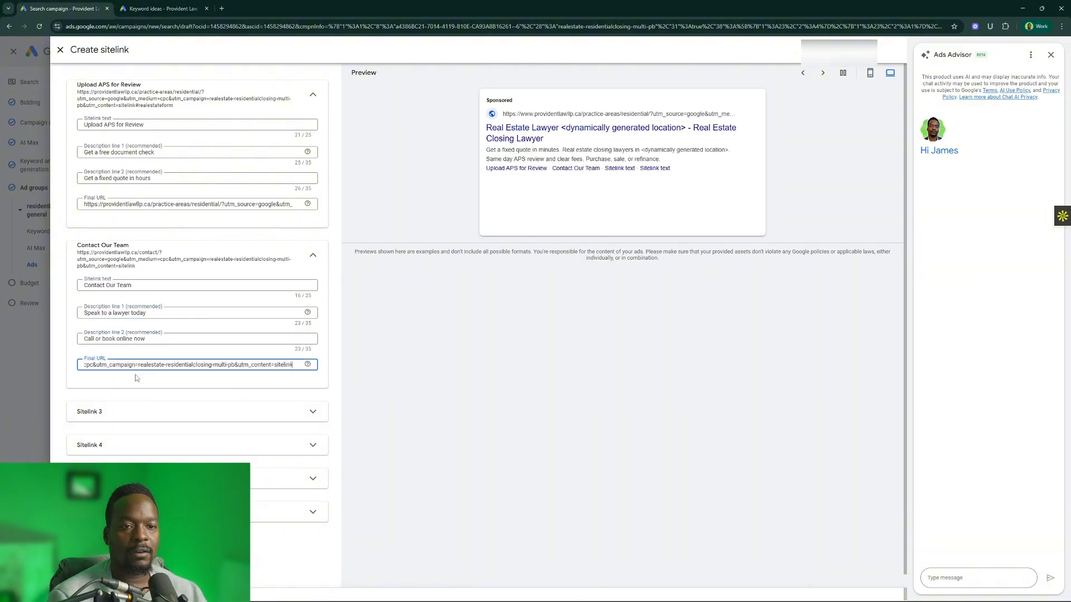
{"action": "left_click", "coordinate": [113, 412]}
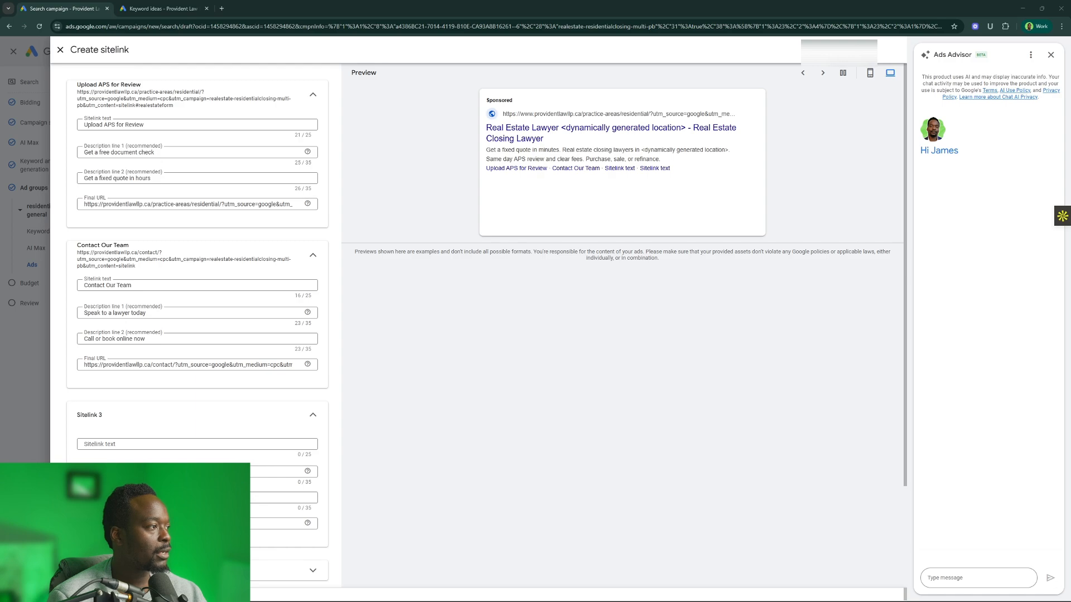
{"action": "left_click", "coordinate": [167, 444]}
{"action": "type", "text": "Meet Our Lawyers"}
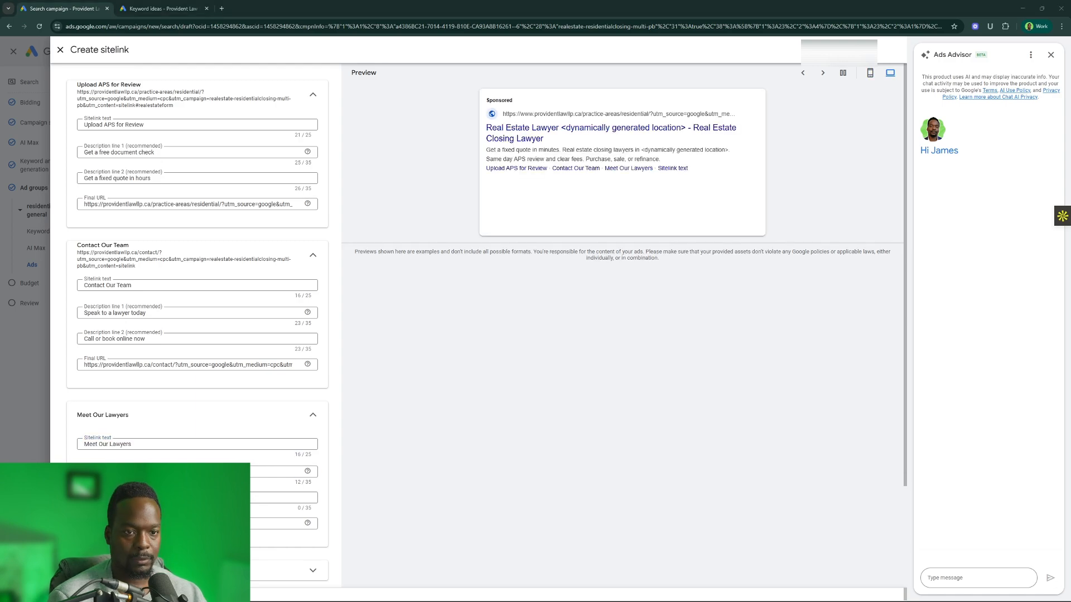
{"action": "left_click", "coordinate": [167, 523]}
{"action": "type", "text": "https://providentlawllp.ca/team/"}
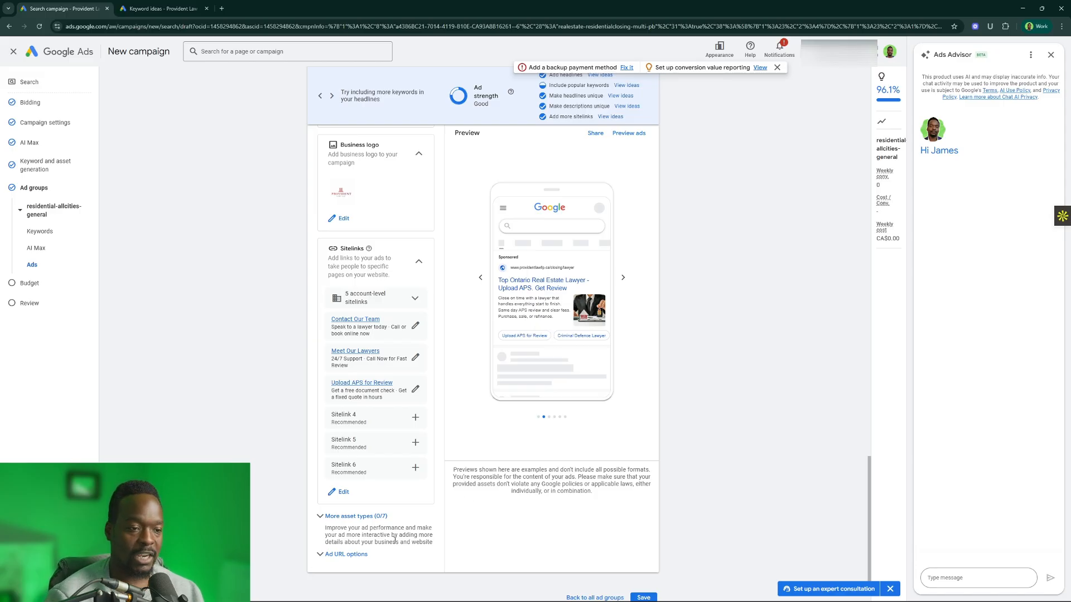
- Expand the additional asset types and add a service catalog structured snippet with Purchase Closings, Sale Closings, Refinance and Title Transfer
{"action": "left_click", "coordinate": [356, 516]}
{"action": "scroll", "coordinate": [524, 407], "scroll_direction": "down", "scroll_amount": 3}
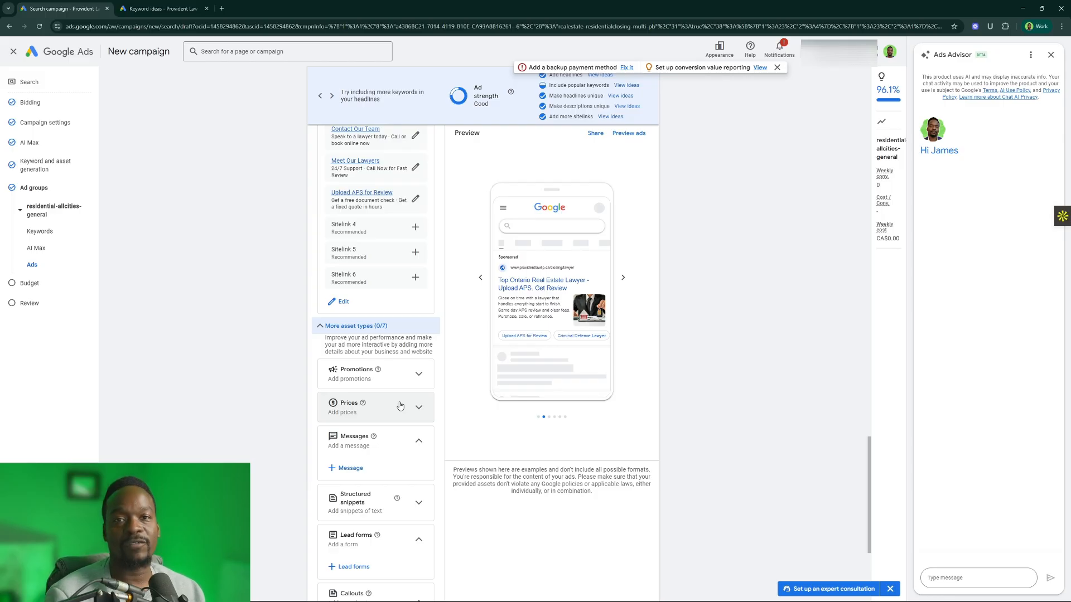
{"action": "scroll", "coordinate": [420, 366], "scroll_direction": "down", "scroll_amount": 5}
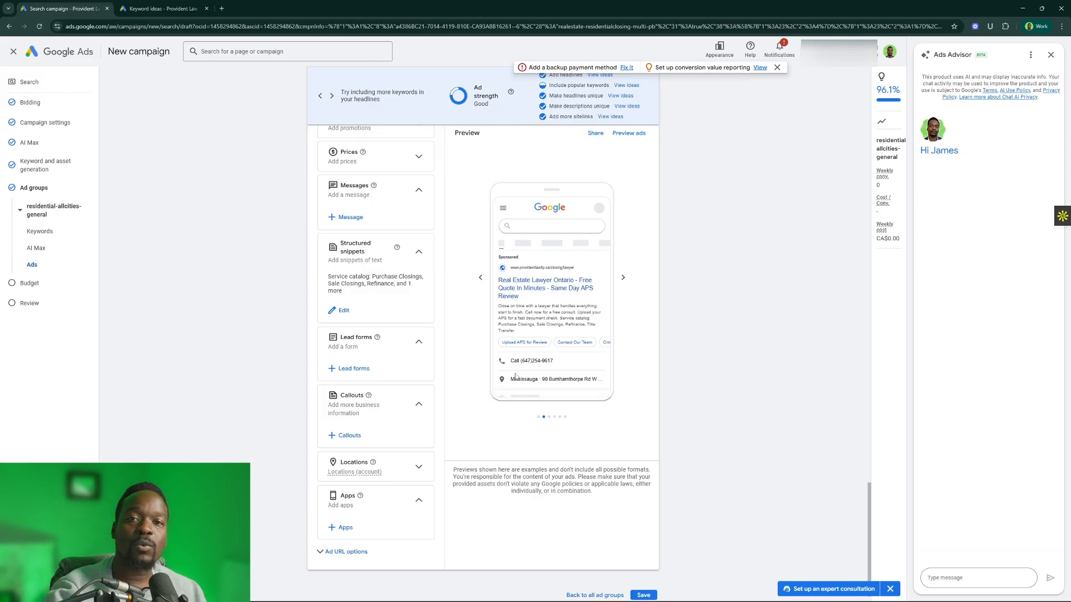
- Add the campaign-level callouts Onsite Appointment, Online Appointments, Free Consultations, 24/7 Availability, Free Case Review, Fixed Fees, Free APS Review and Quick Turnaround
{"action": "left_click", "coordinate": [349, 436]}
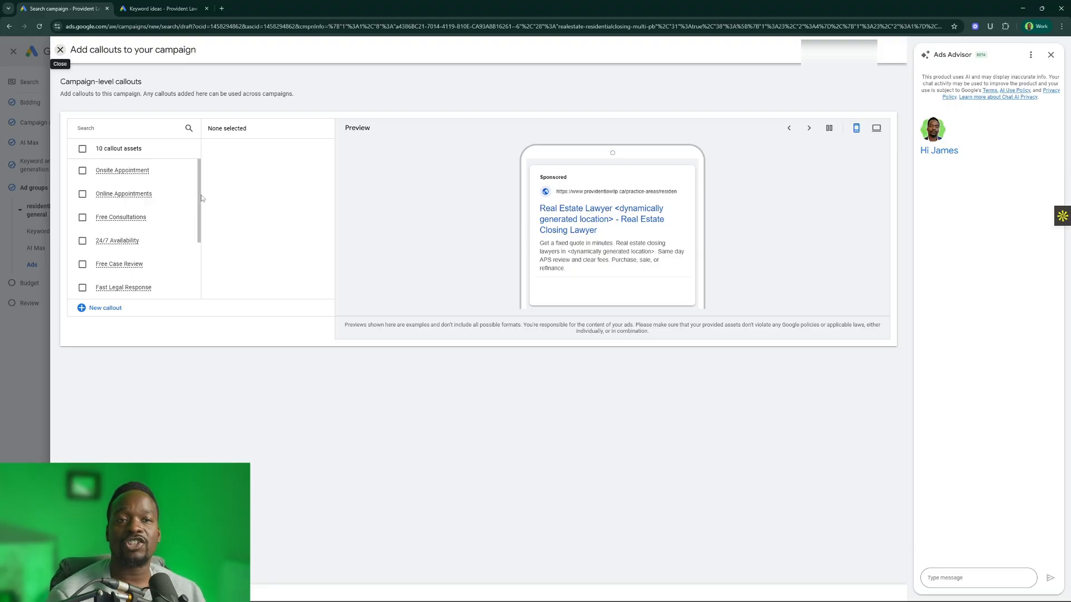
{"action": "left_click", "coordinate": [82, 171]}
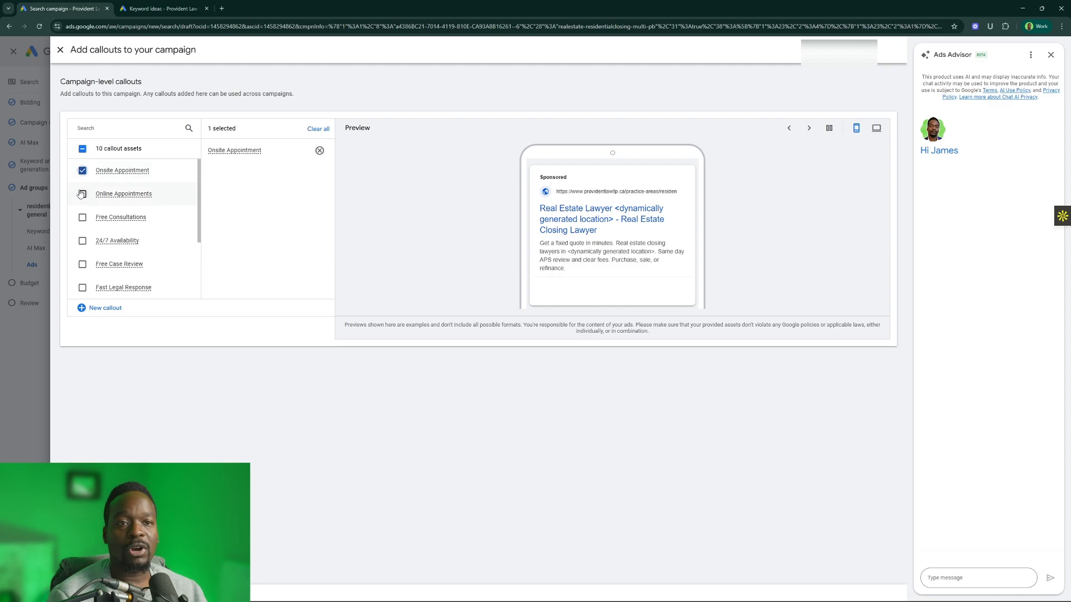
{"action": "left_click", "coordinate": [82, 194]}
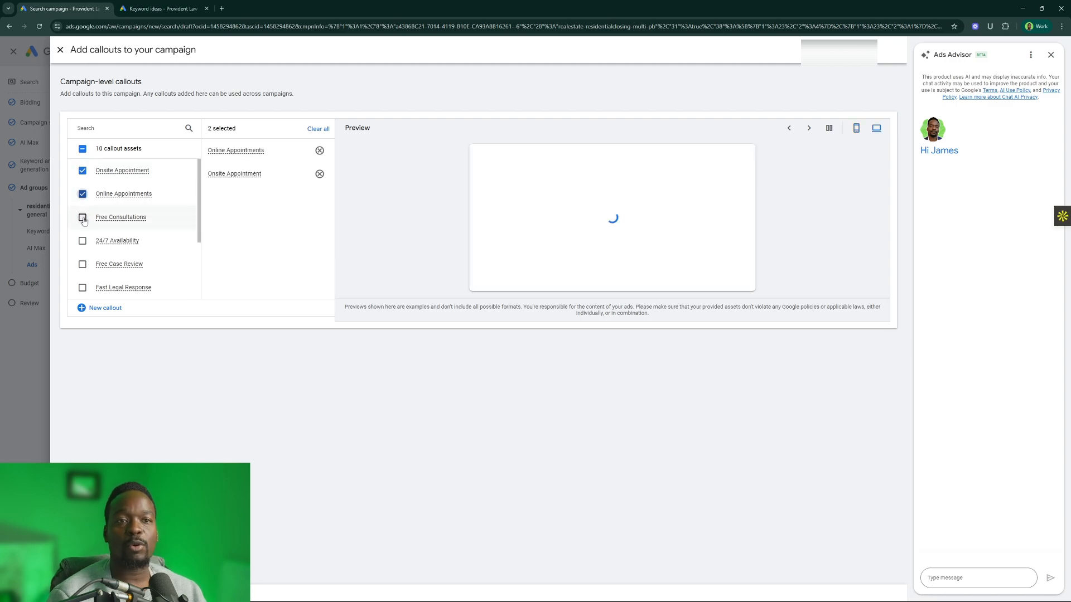
{"action": "left_click", "coordinate": [83, 217]}
{"action": "left_click", "coordinate": [83, 241]}
{"action": "scroll", "coordinate": [88, 261], "scroll_direction": "down", "scroll_amount": 2}
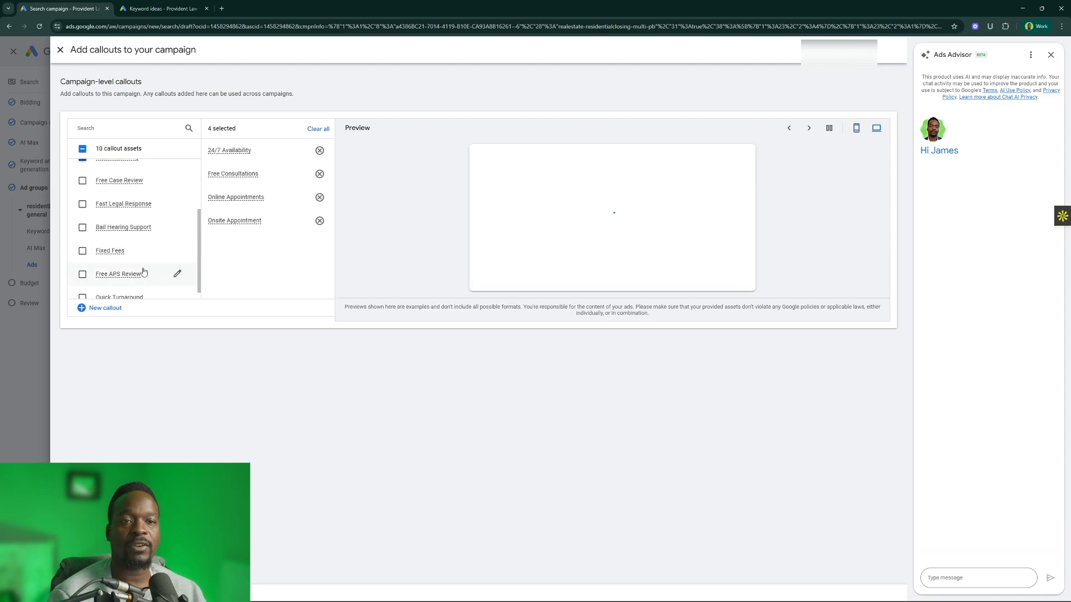
{"action": "left_click", "coordinate": [83, 181]}
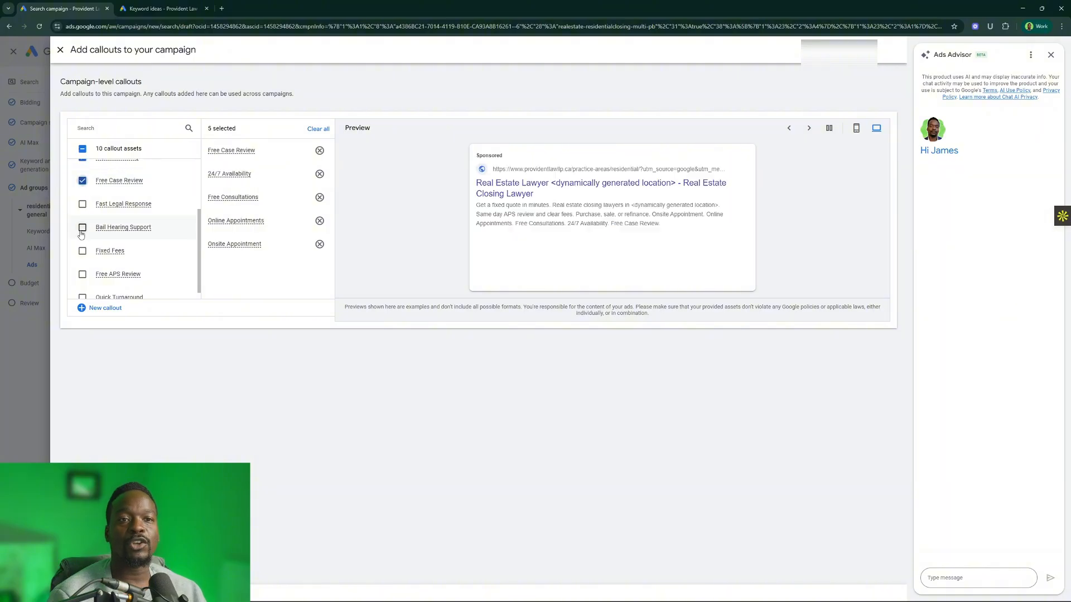
{"action": "left_click", "coordinate": [82, 251]}
{"action": "scroll", "coordinate": [82, 261], "scroll_direction": "down", "scroll_amount": 1}
{"action": "left_click", "coordinate": [83, 263]}
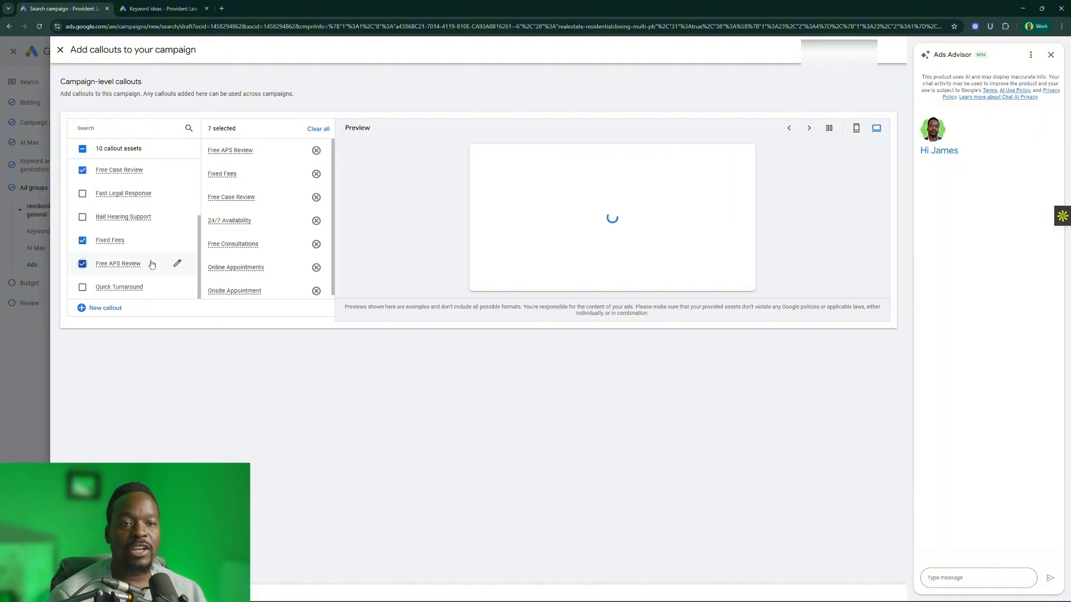
{"action": "left_click", "coordinate": [83, 288]}
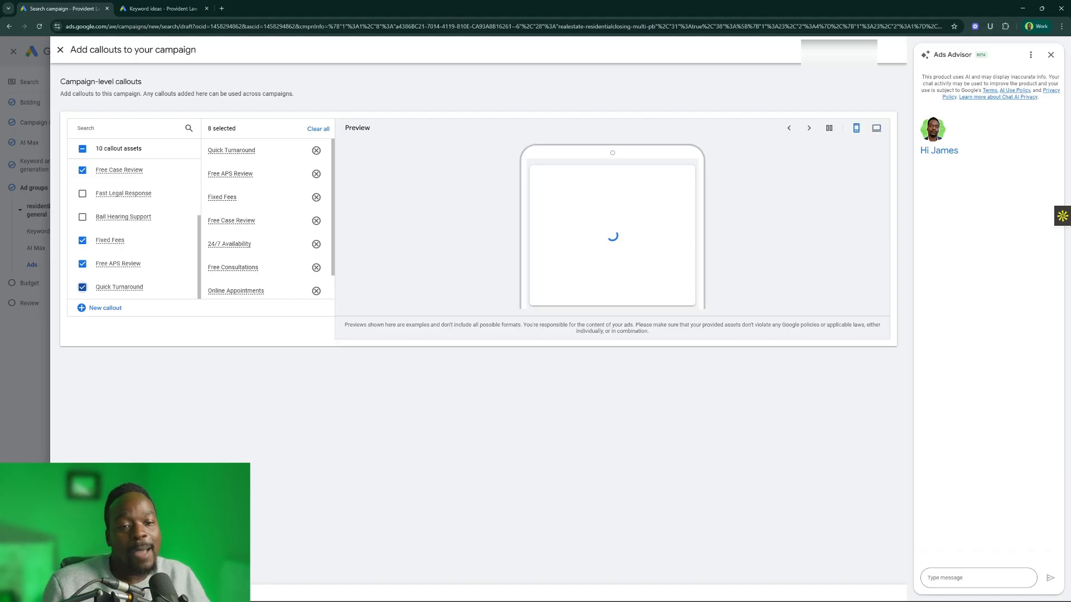
{"action": "left_click", "coordinate": [76, 593]}
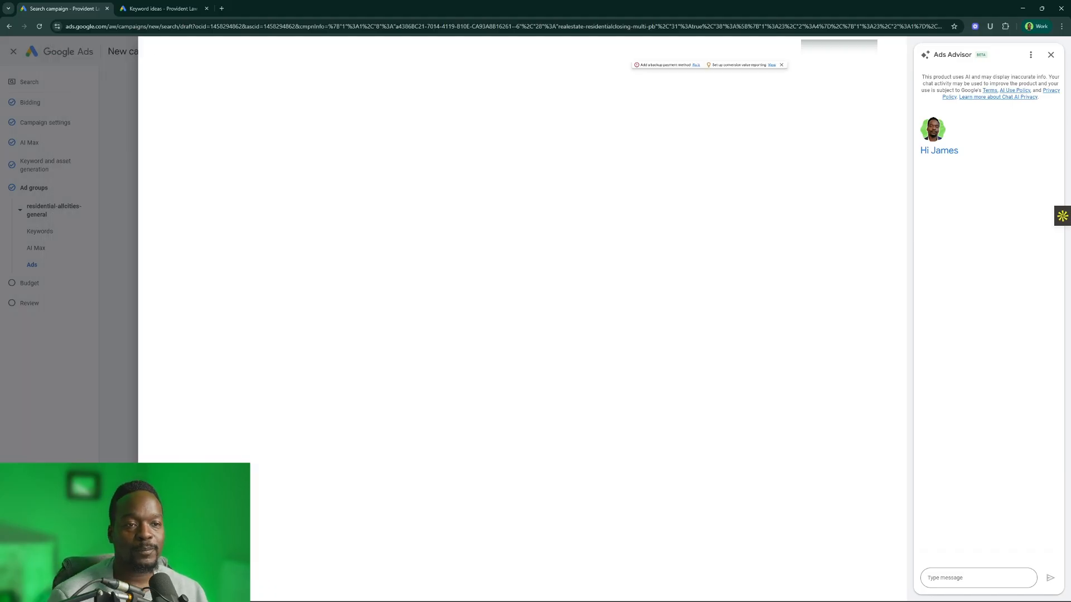
- Examine the ad strength rating and the recommendation to include popular keywords
{"action": "scroll", "coordinate": [463, 428], "scroll_direction": "down", "scroll_amount": 1}
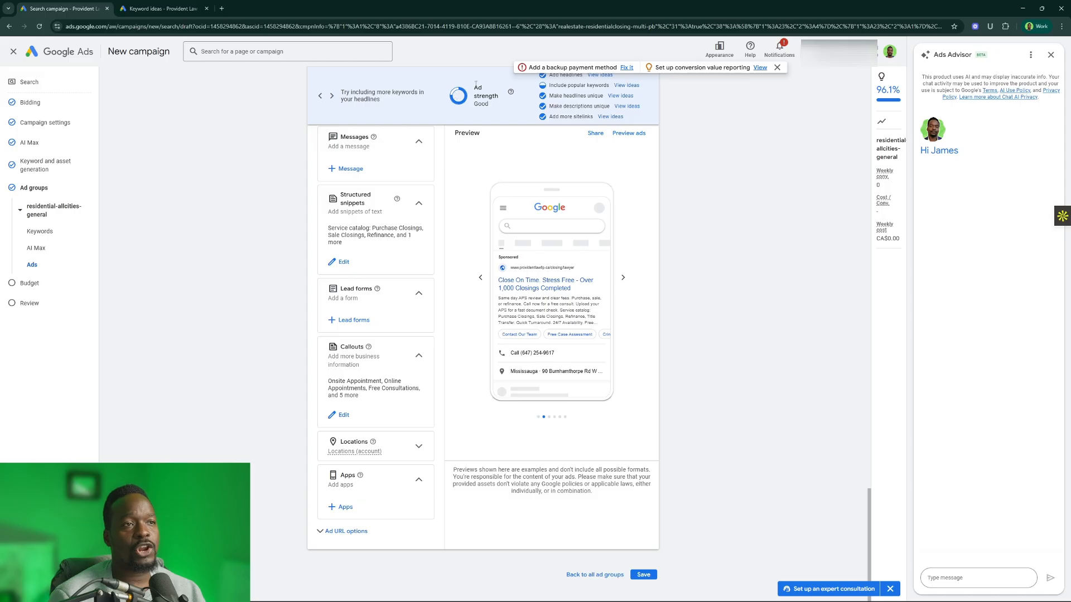
{"action": "left_click_drag", "start_coordinate": [474, 104], "coordinate": [496, 108]}
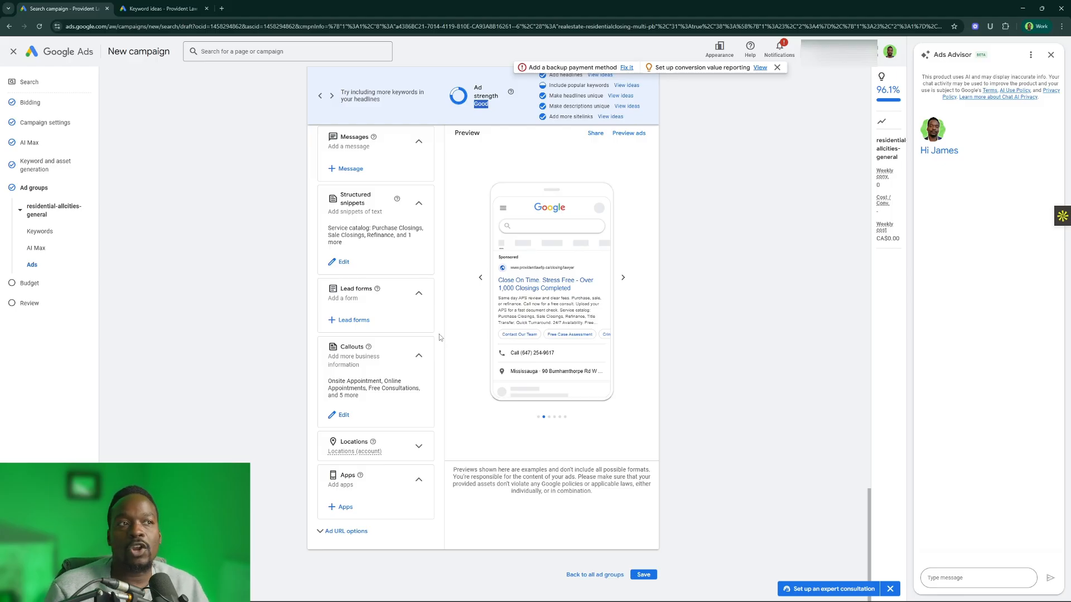
{"action": "scroll", "coordinate": [439, 333], "scroll_direction": "up", "scroll_amount": 2}
{"action": "left_click_drag", "start_coordinate": [549, 86], "coordinate": [610, 86]}
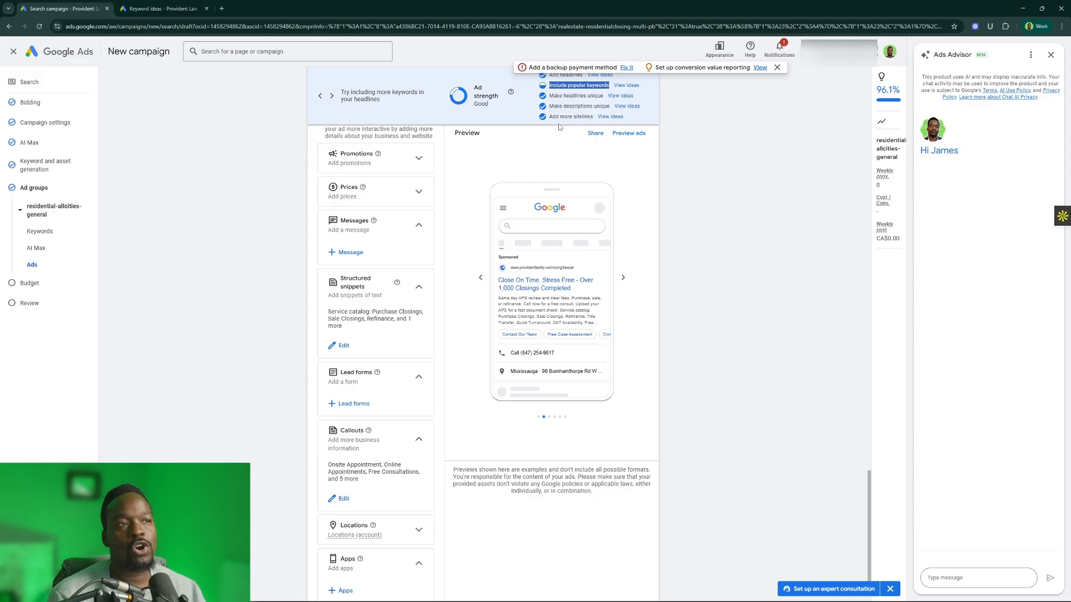
- Look over the headlines and assets, save the responsive search ad, and continue from the ad group overview to the budget
{"action": "scroll", "coordinate": [446, 288], "scroll_direction": "up", "scroll_amount": 10}
{"action": "scroll", "coordinate": [446, 288], "scroll_direction": "up", "scroll_amount": 7}
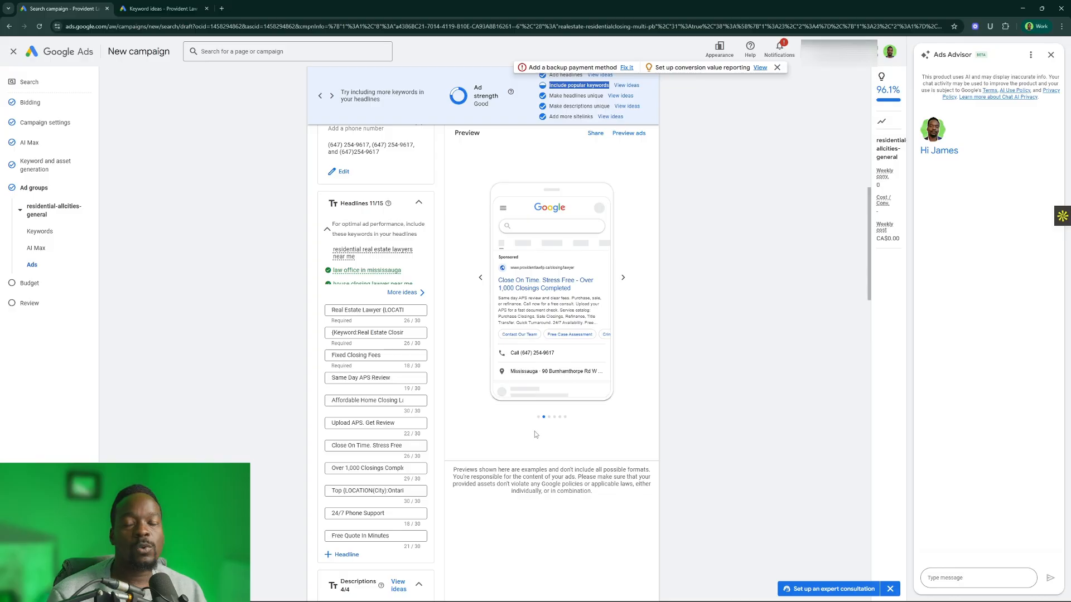
{"action": "scroll", "coordinate": [535, 434], "scroll_direction": "down", "scroll_amount": 15}
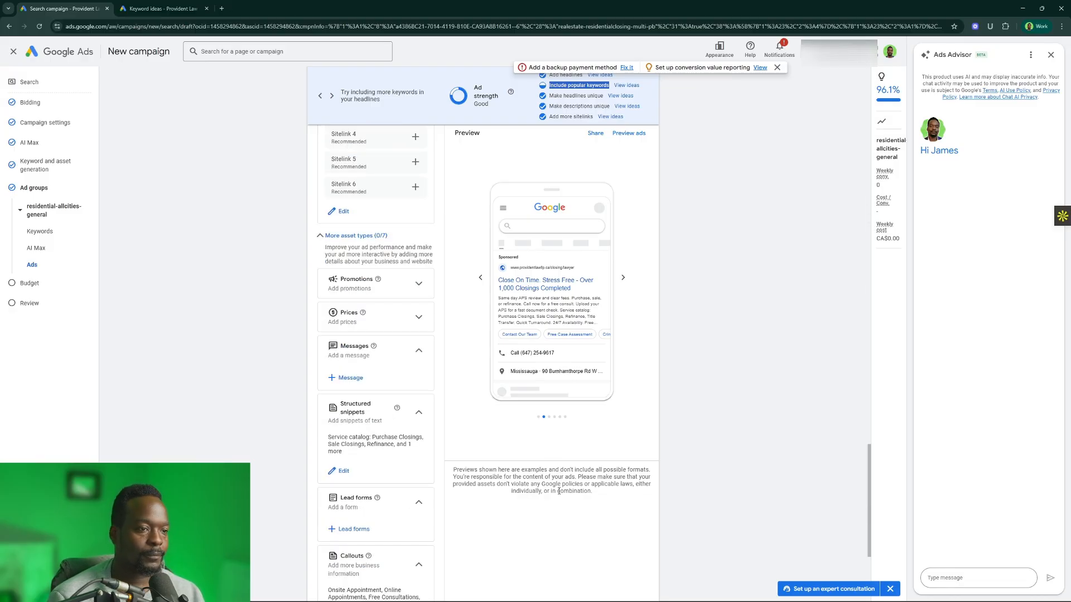
{"action": "scroll", "coordinate": [559, 491], "scroll_direction": "down", "scroll_amount": 4}
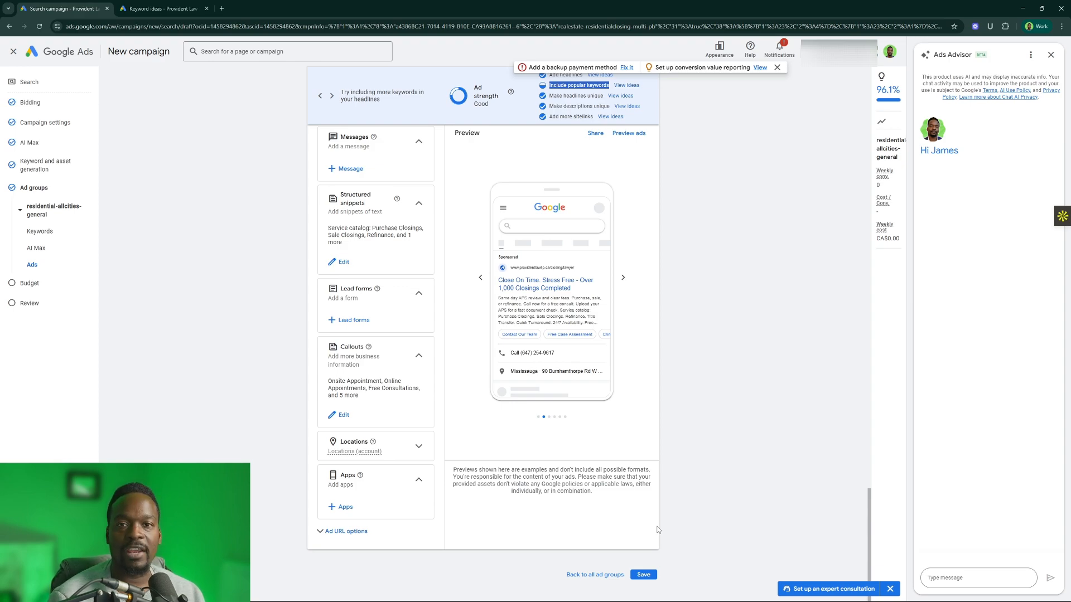
{"action": "left_click", "coordinate": [643, 576]}
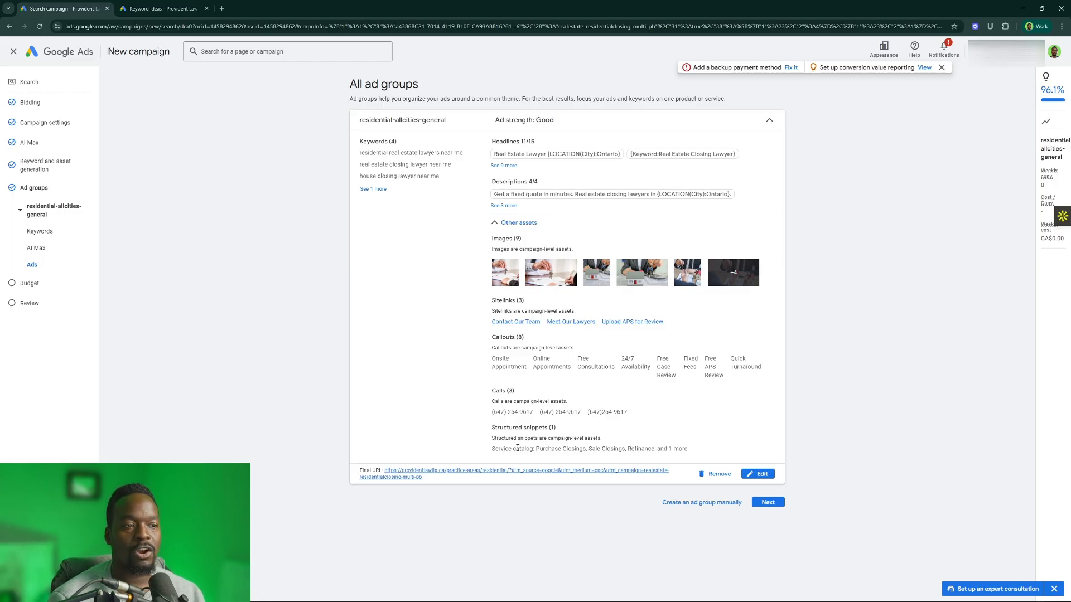
{"action": "left_click", "coordinate": [781, 504]}
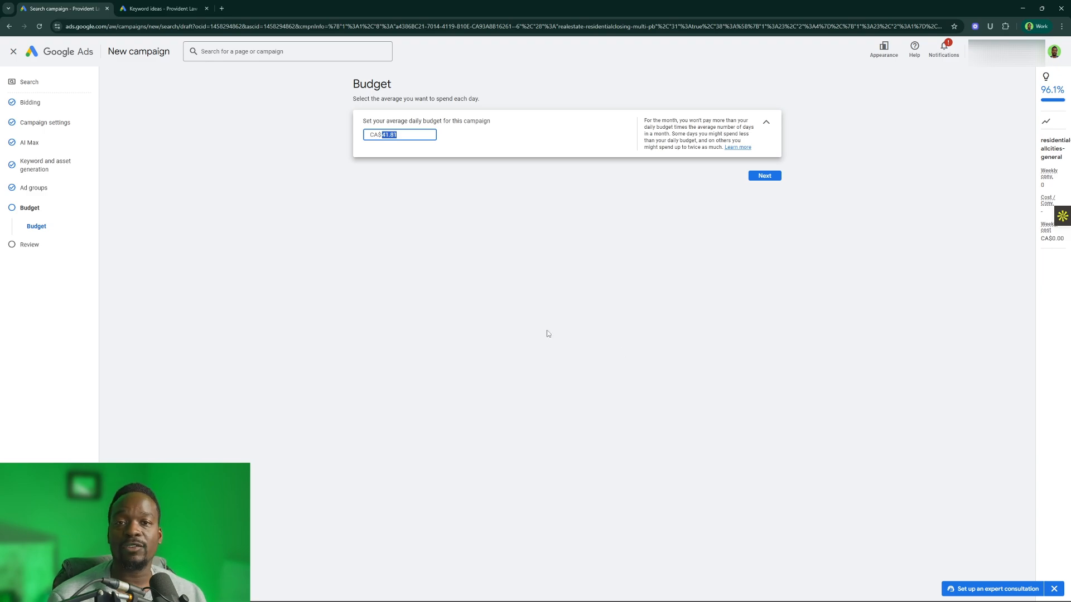
- Set the campaign's average daily budget to CA$60 and continue to the campaign review
{"action": "left_click", "coordinate": [408, 137]}
{"action": "key", "text": "BackSpace"}
{"action": "key", "text": "BackSpace"}
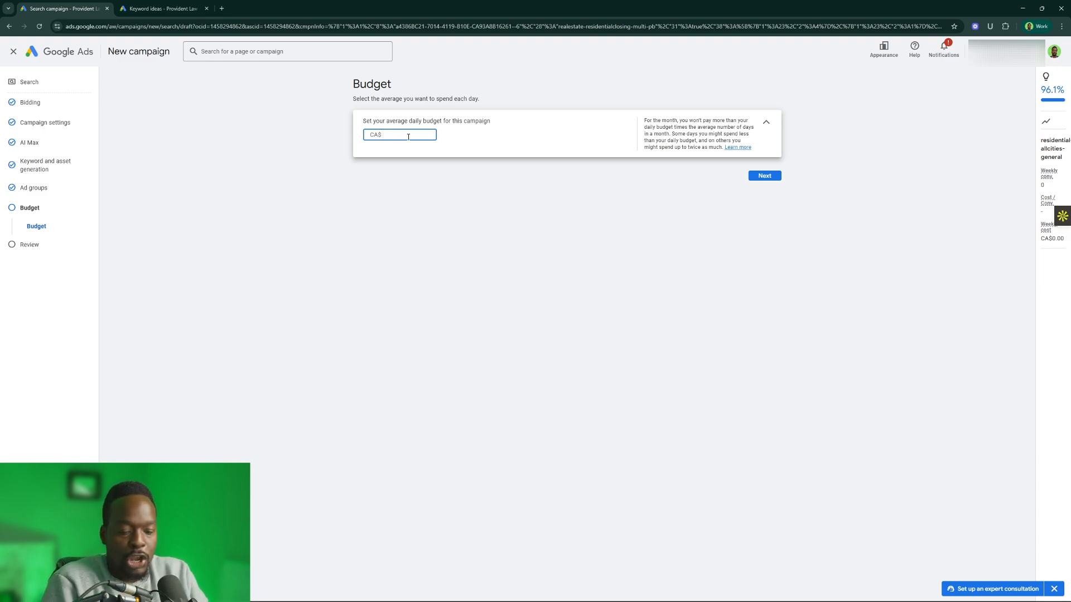
{"action": "type", "text": "60"}
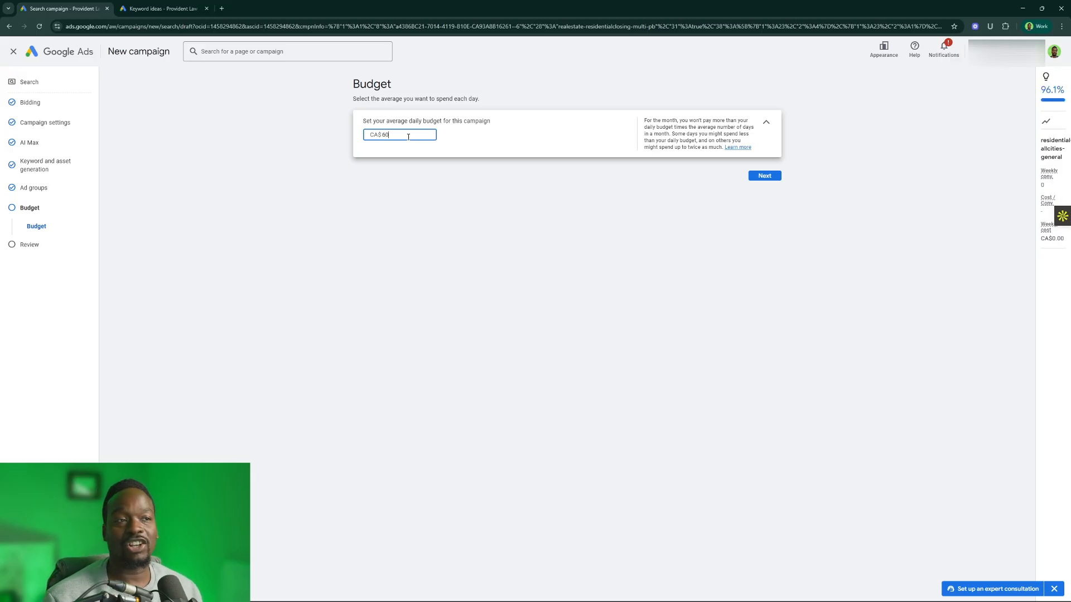
{"action": "left_click", "coordinate": [768, 177]}
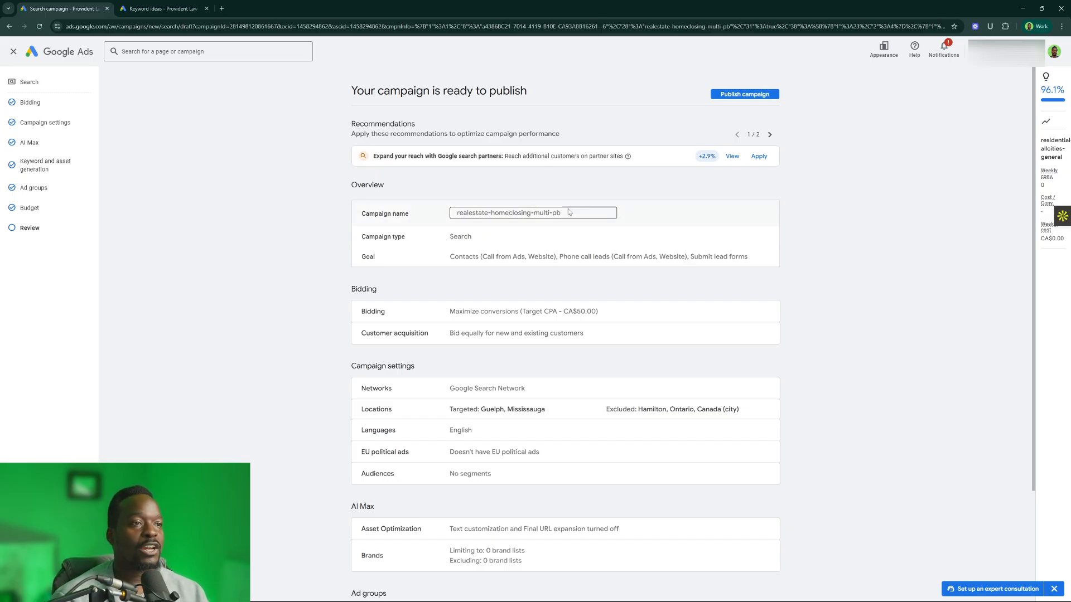
- Examine the campaign name and the recommendations for Google search partners and Display Expansion on the review page
{"action": "left_click", "coordinate": [495, 214]}
{"action": "left_click_drag", "start_coordinate": [494, 213], "coordinate": [528, 216]}
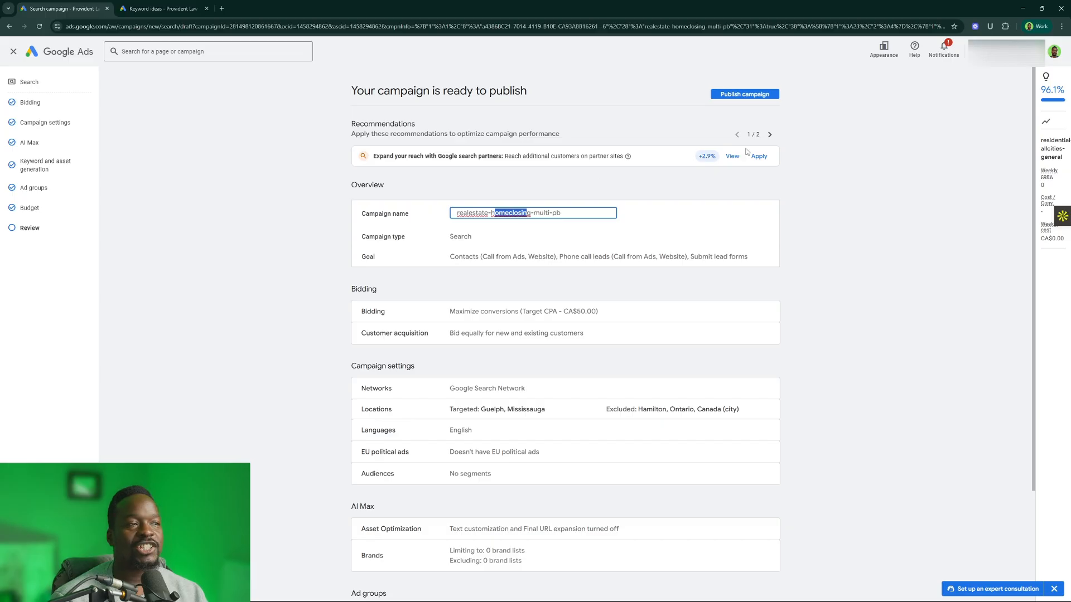
{"action": "left_click", "coordinate": [769, 135]}
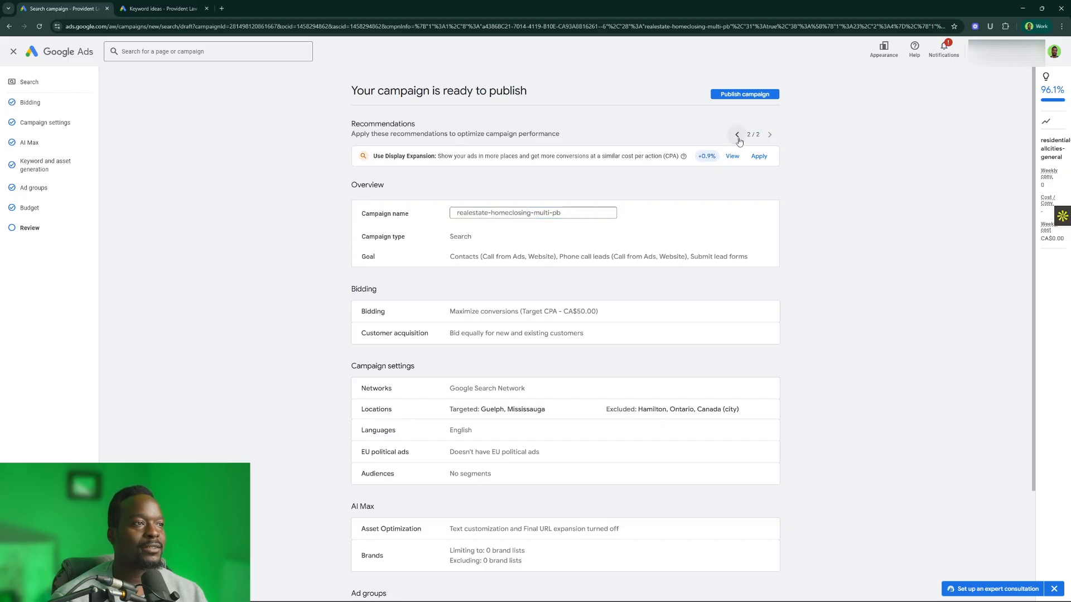
{"action": "left_click", "coordinate": [737, 135]}
{"action": "left_click_drag", "start_coordinate": [429, 157], "coordinate": [481, 159]}
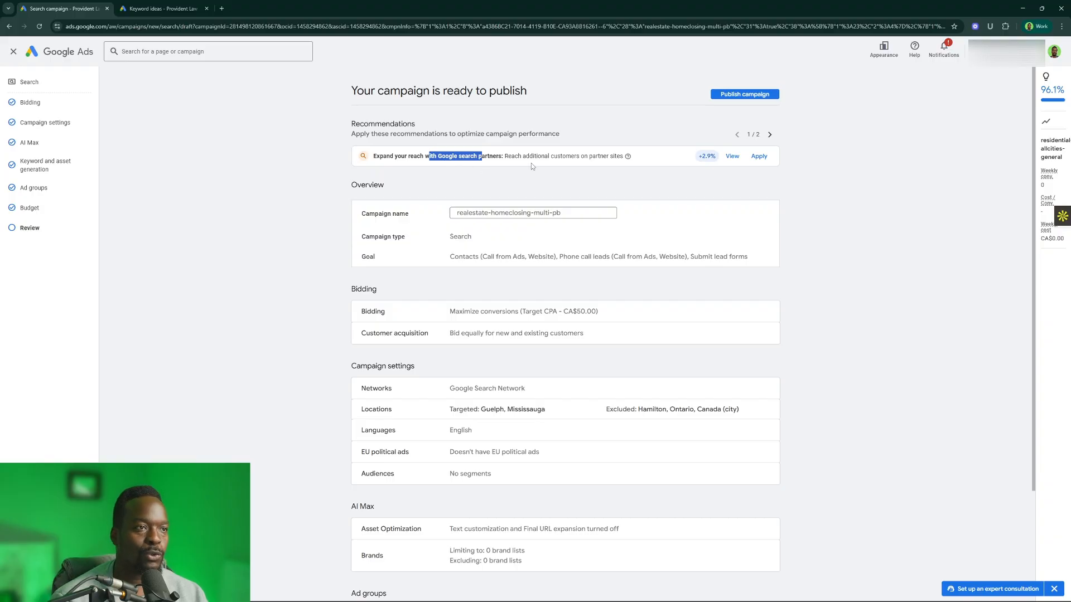
{"action": "left_click", "coordinate": [769, 134]}
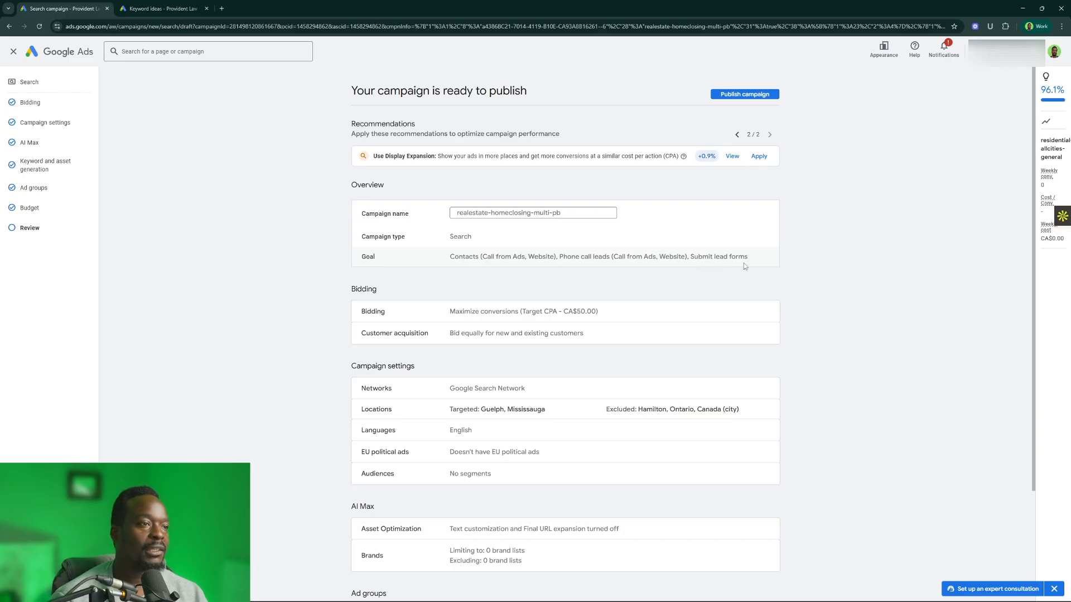
- Review the campaign's bidding, network, location and budget settings before publishing
{"action": "scroll", "coordinate": [595, 317], "scroll_direction": "down", "scroll_amount": 1}
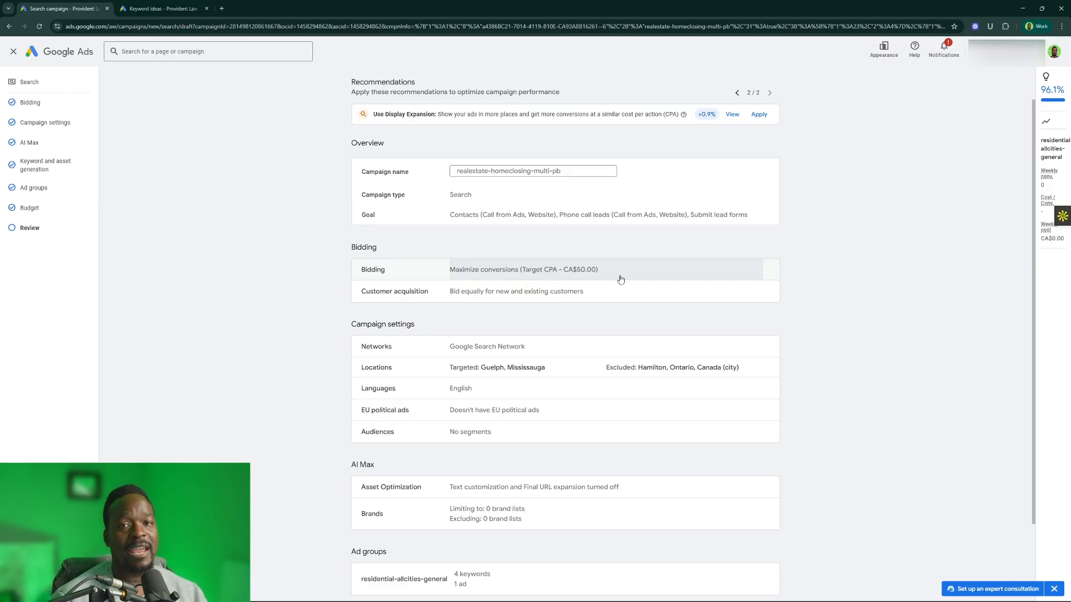
{"action": "scroll", "coordinate": [620, 282], "scroll_direction": "down", "scroll_amount": 2}
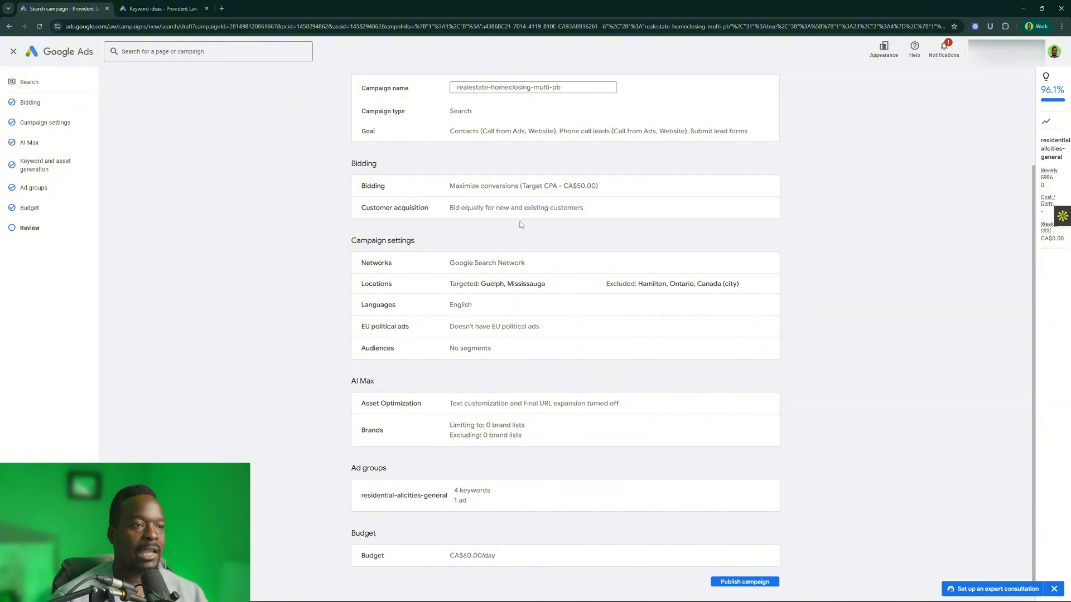
{"action": "left_click", "coordinate": [524, 259]}
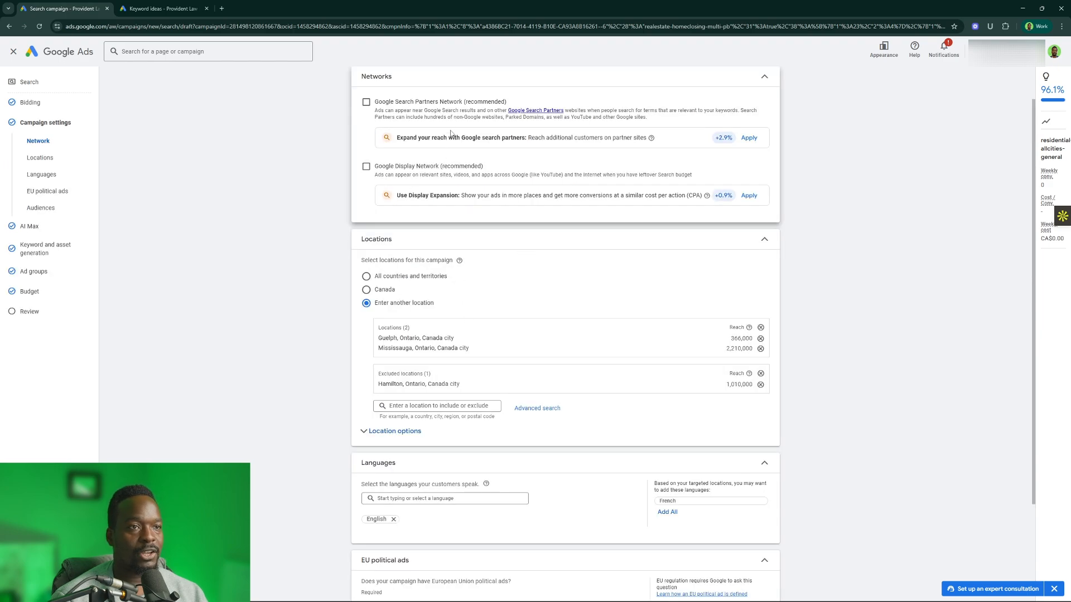
{"action": "left_click", "coordinate": [30, 296]}
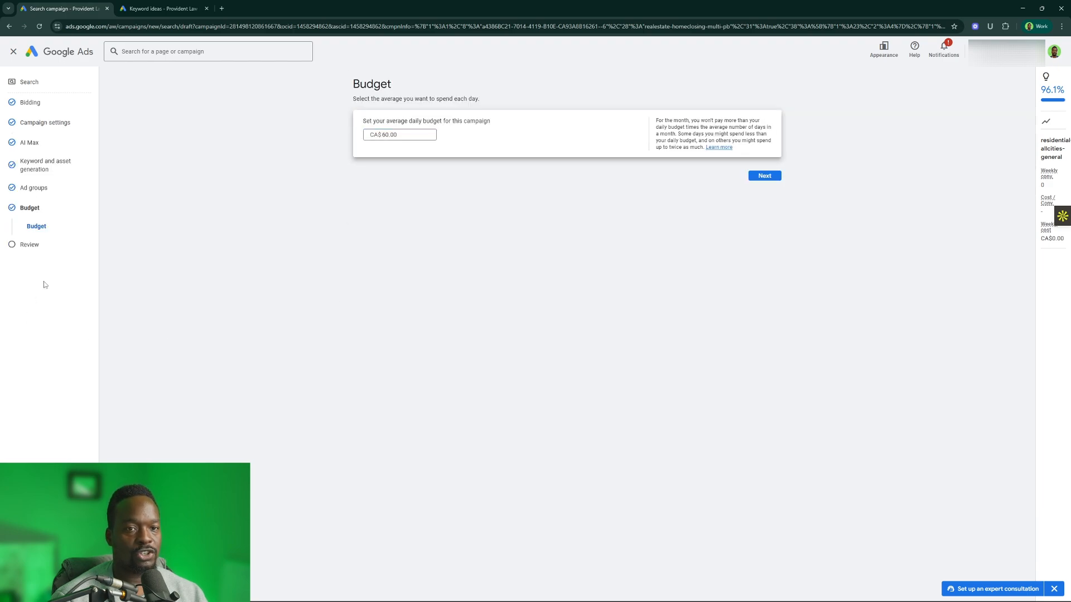
{"action": "left_click", "coordinate": [29, 244]}
{"action": "scroll", "coordinate": [518, 391], "scroll_direction": "down", "scroll_amount": 2}
{"action": "scroll", "coordinate": [517, 391], "scroll_direction": "down", "scroll_amount": 1}
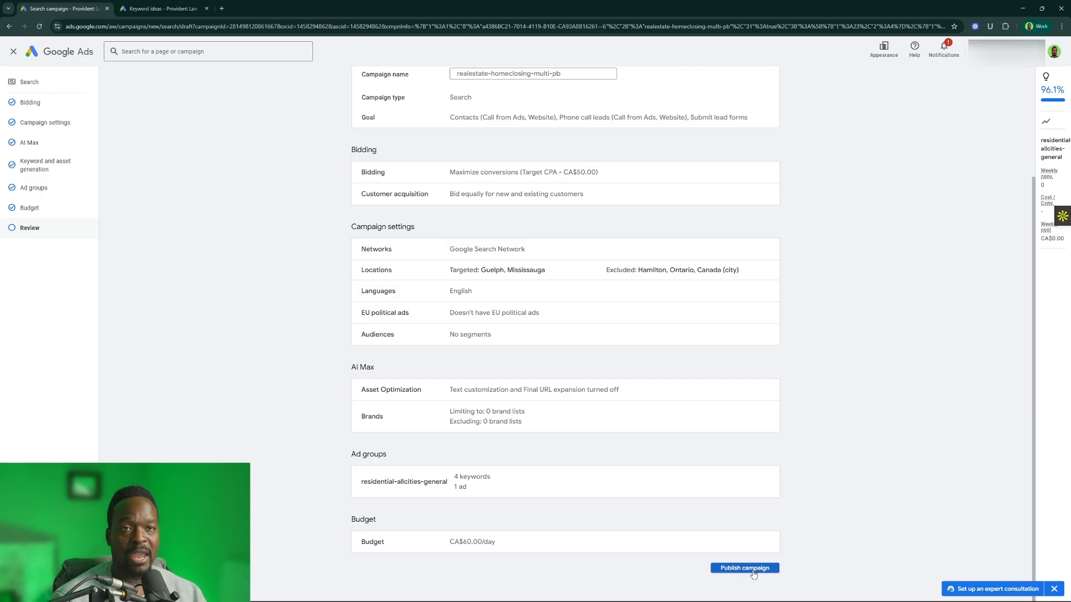
- Leave the campaign draft and open the device report showing when and where ads showed for the existing realestate-residentialclosing-multi-pb campaign
{"action": "left_click", "coordinate": [14, 59]}
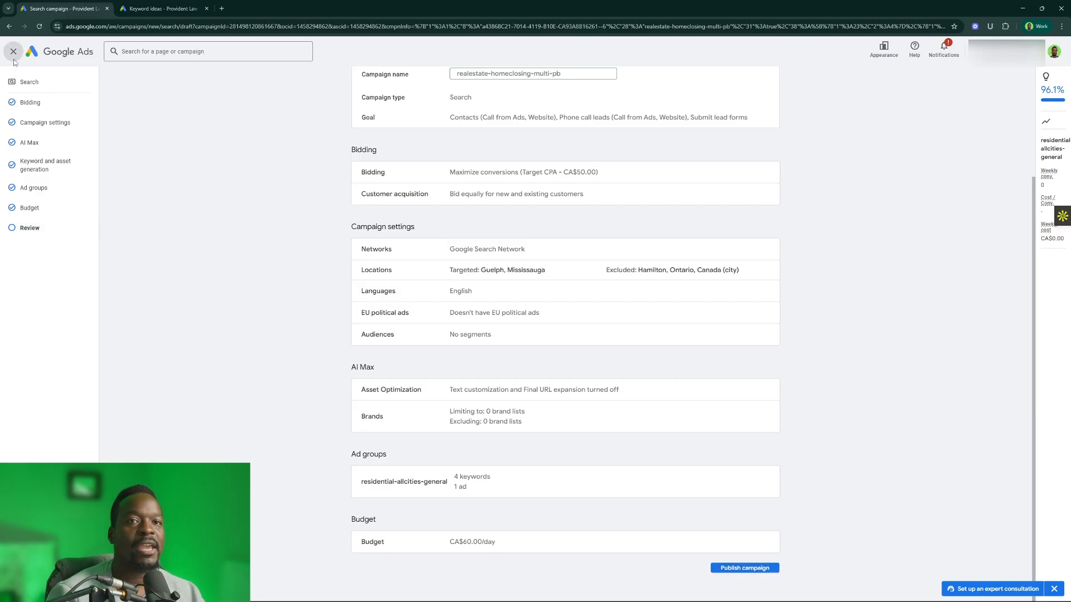
{"action": "left_click", "coordinate": [587, 340]}
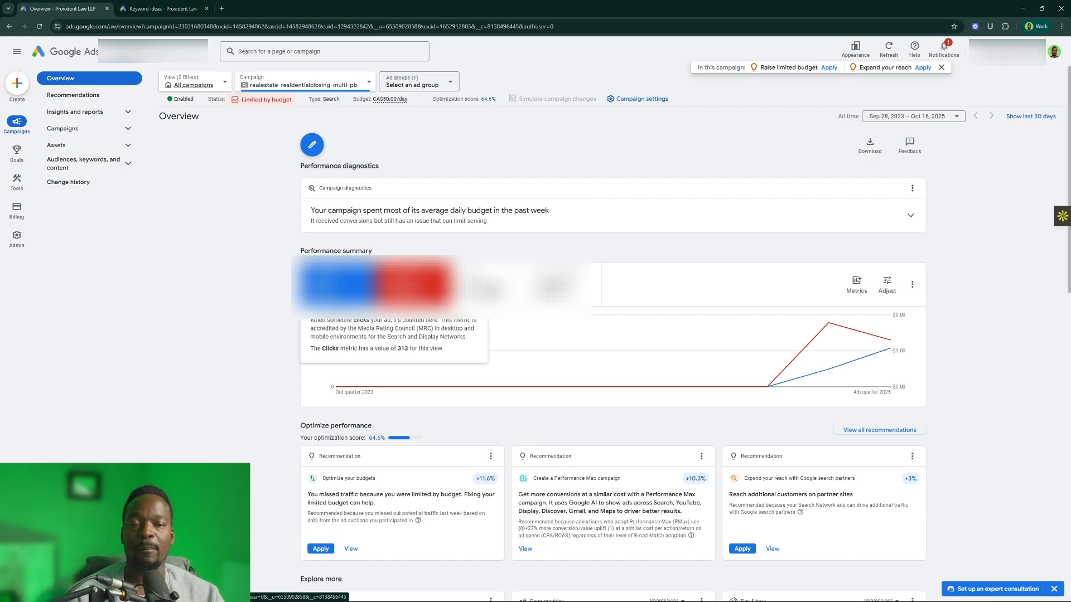
{"action": "left_click", "coordinate": [129, 115]}
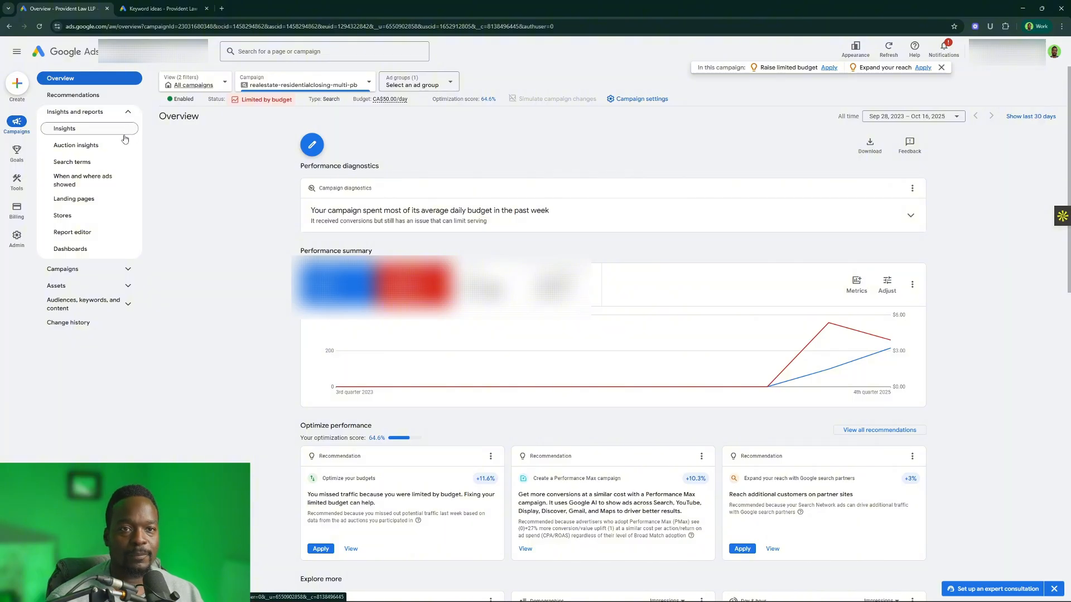
{"action": "left_click", "coordinate": [90, 184]}
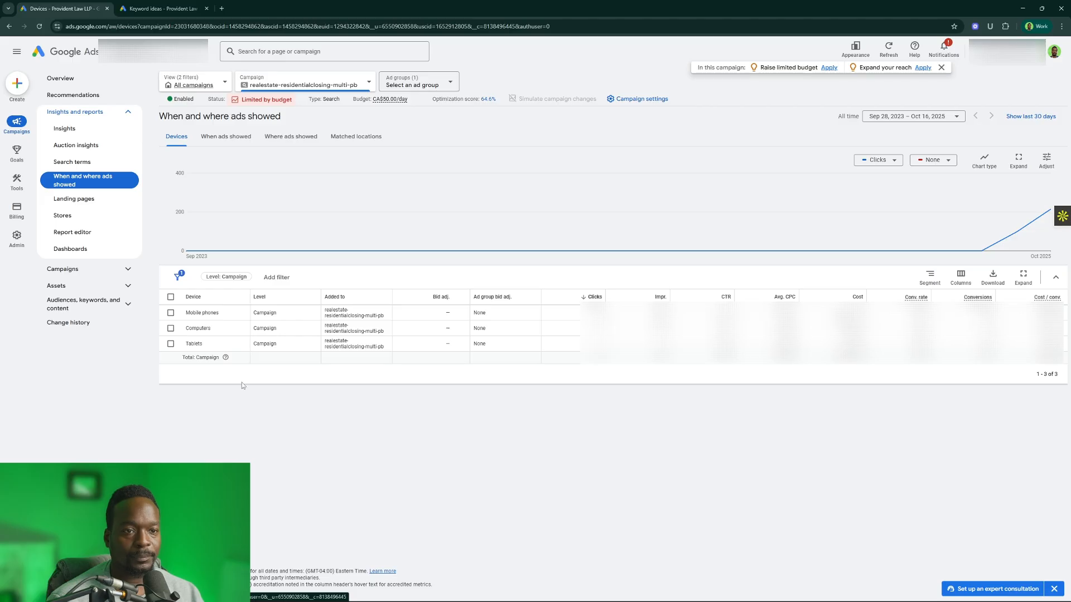
- Apply a 100% bid decrease for tablets at campaign level
{"action": "left_click", "coordinate": [170, 343]}
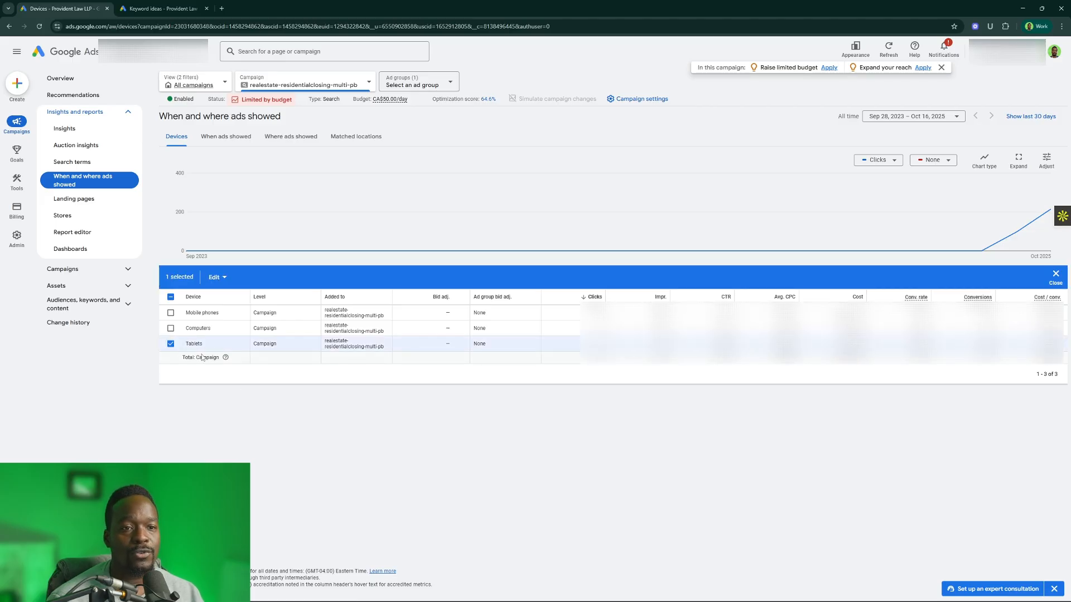
{"action": "left_click", "coordinate": [217, 278]}
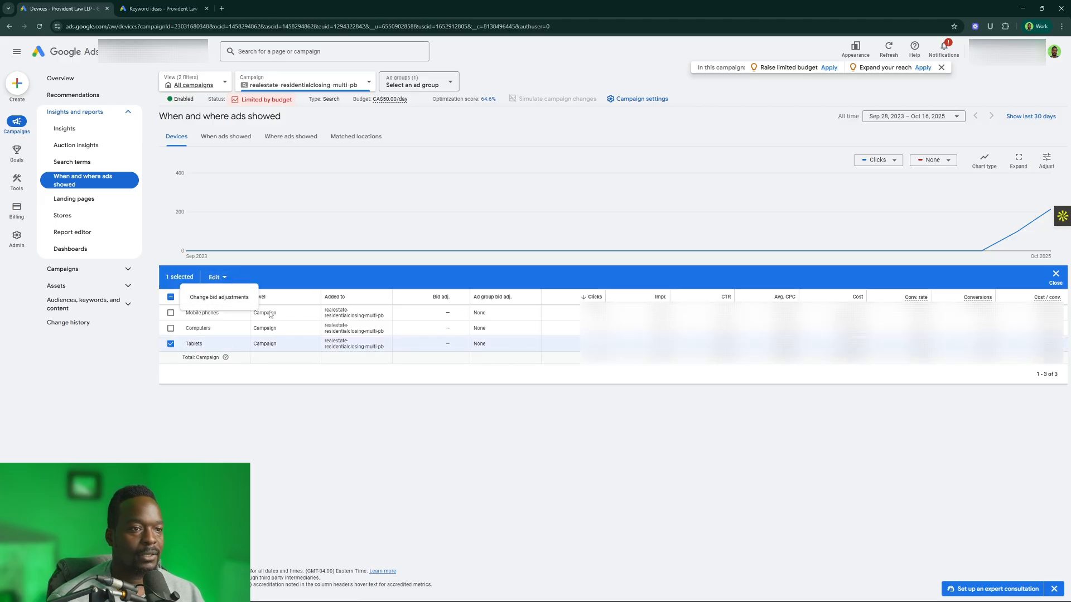
{"action": "left_click", "coordinate": [216, 298]}
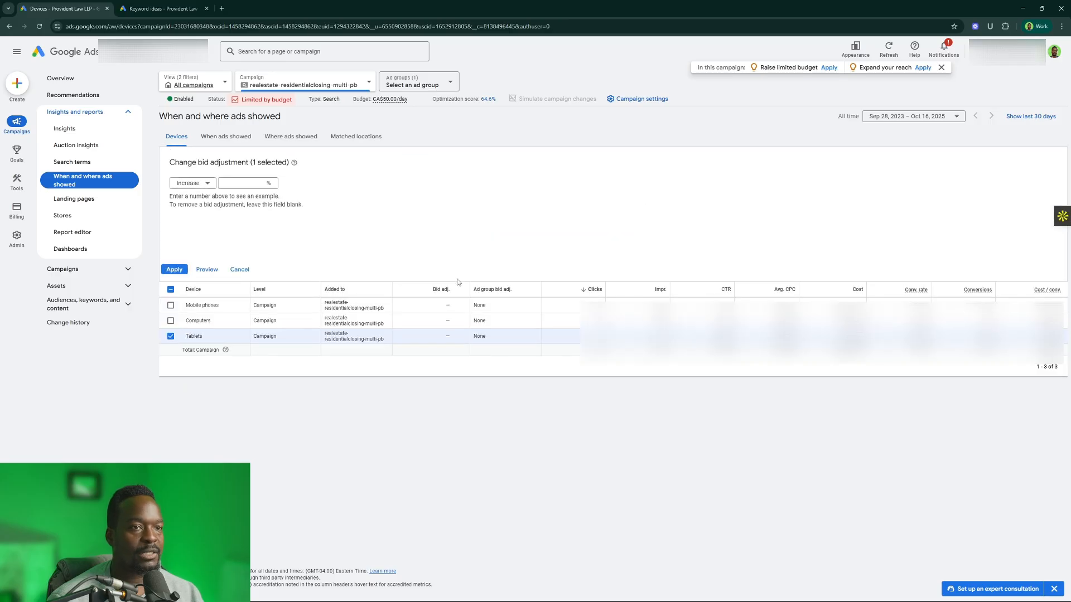
{"action": "left_click", "coordinate": [192, 183]}
{"action": "left_click", "coordinate": [189, 204]}
{"action": "left_click", "coordinate": [256, 184]}
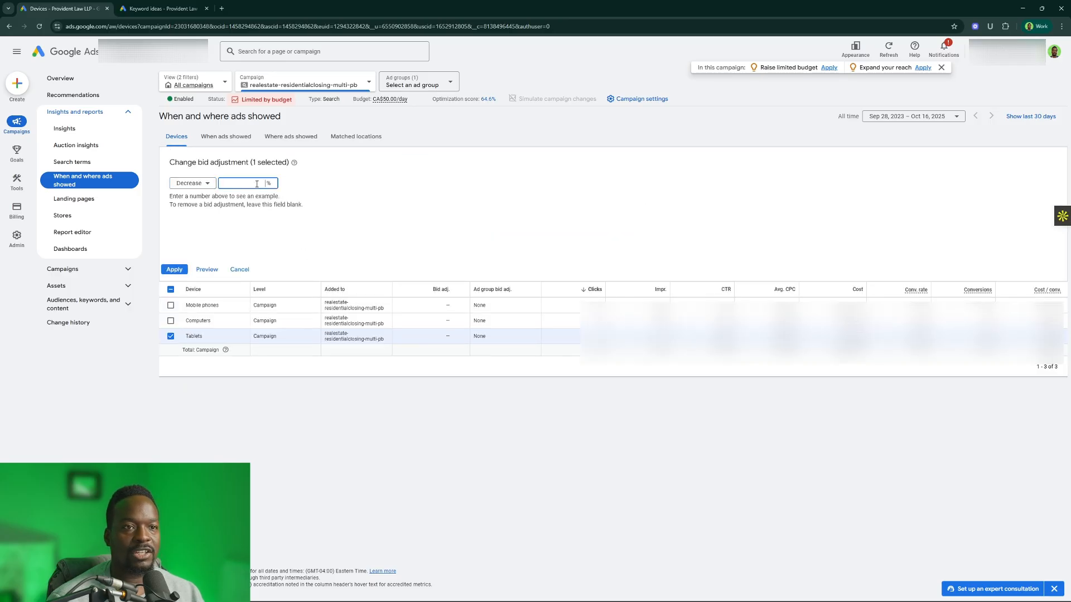
{"action": "type", "text": "100"}
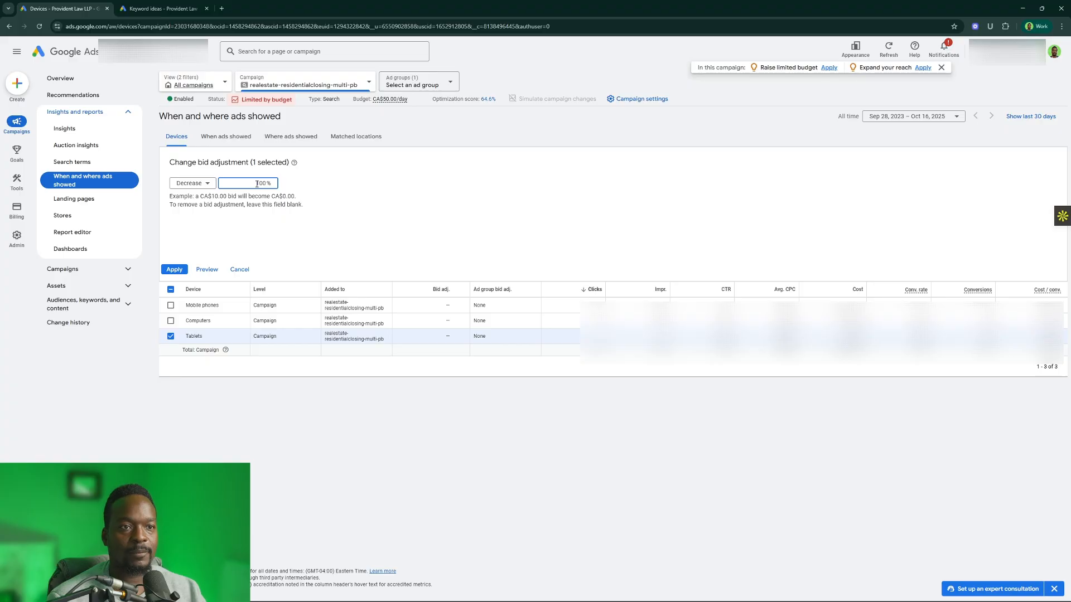
{"action": "left_click", "coordinate": [174, 271]}
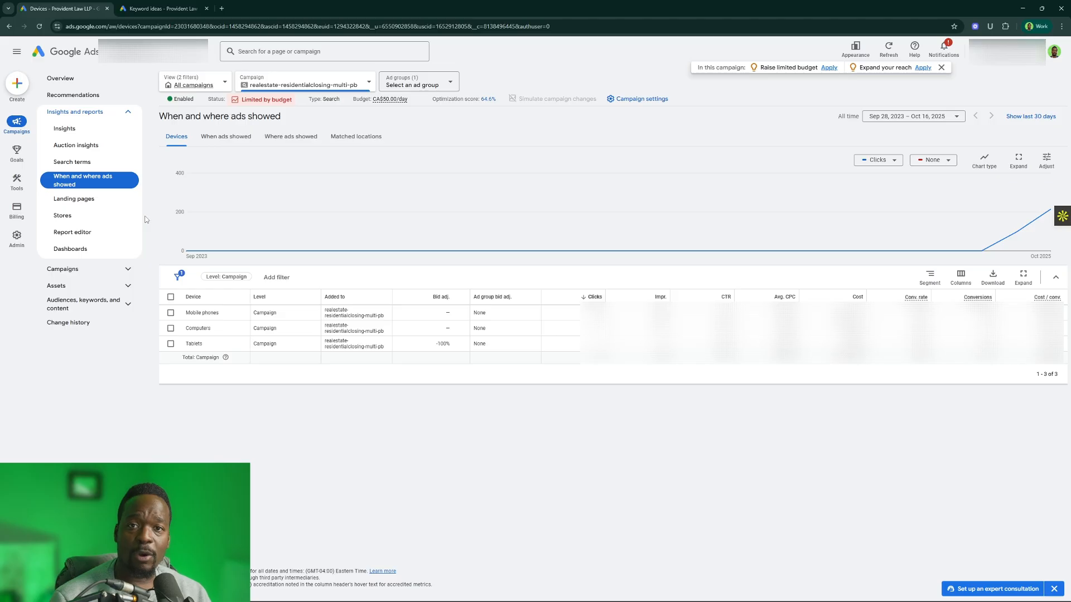
- From the search terms report, add "estate planning lawyer brampton" as a campaign-level negative keyword and save it
{"action": "left_click", "coordinate": [72, 161]}
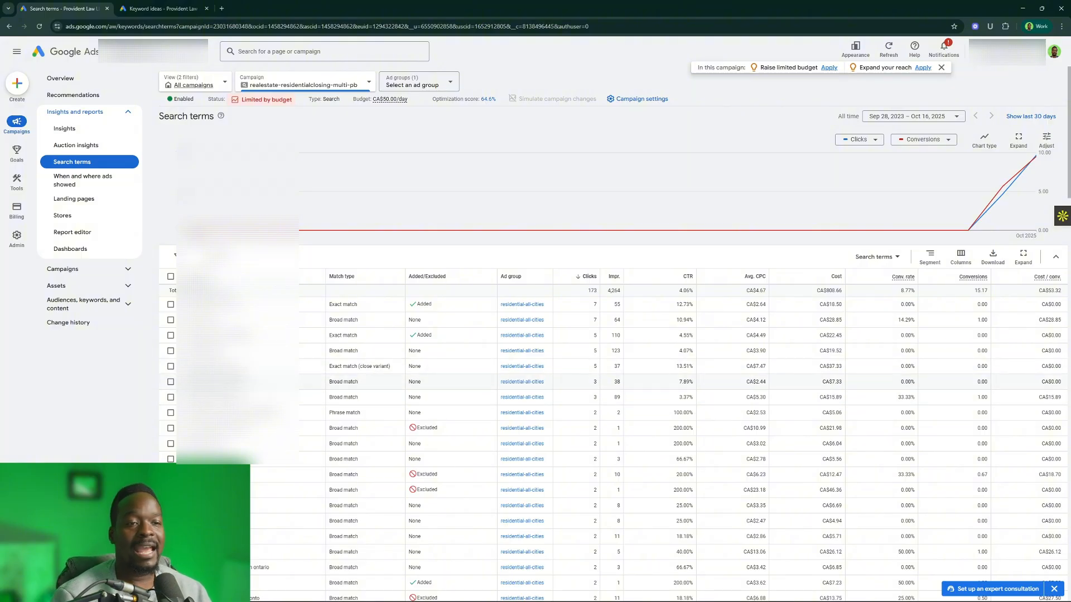
{"action": "scroll", "coordinate": [453, 428], "scroll_direction": "down", "scroll_amount": 2}
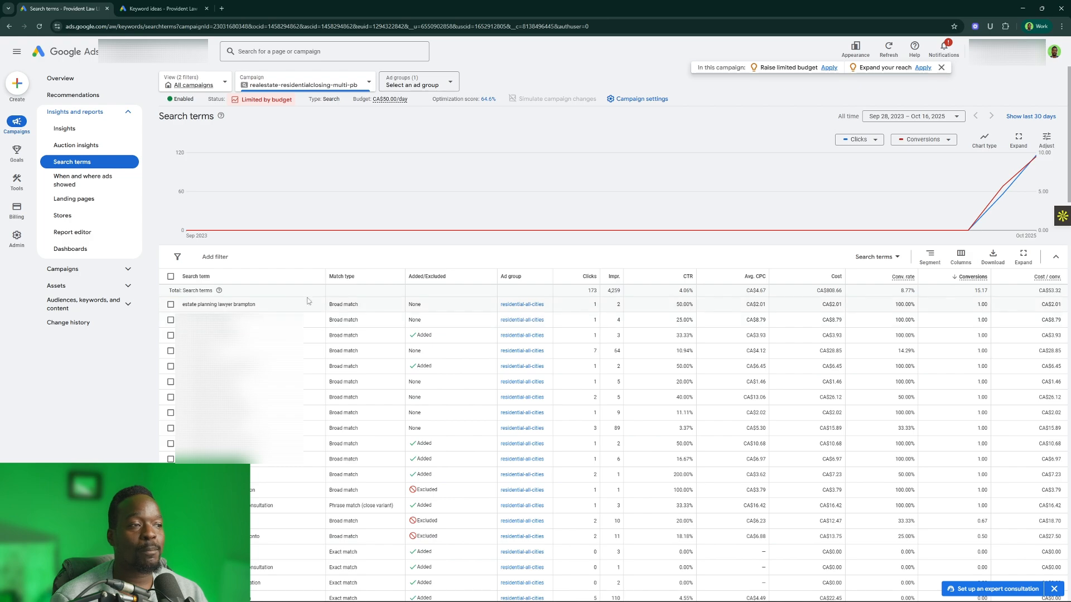
{"action": "left_click", "coordinate": [171, 304]}
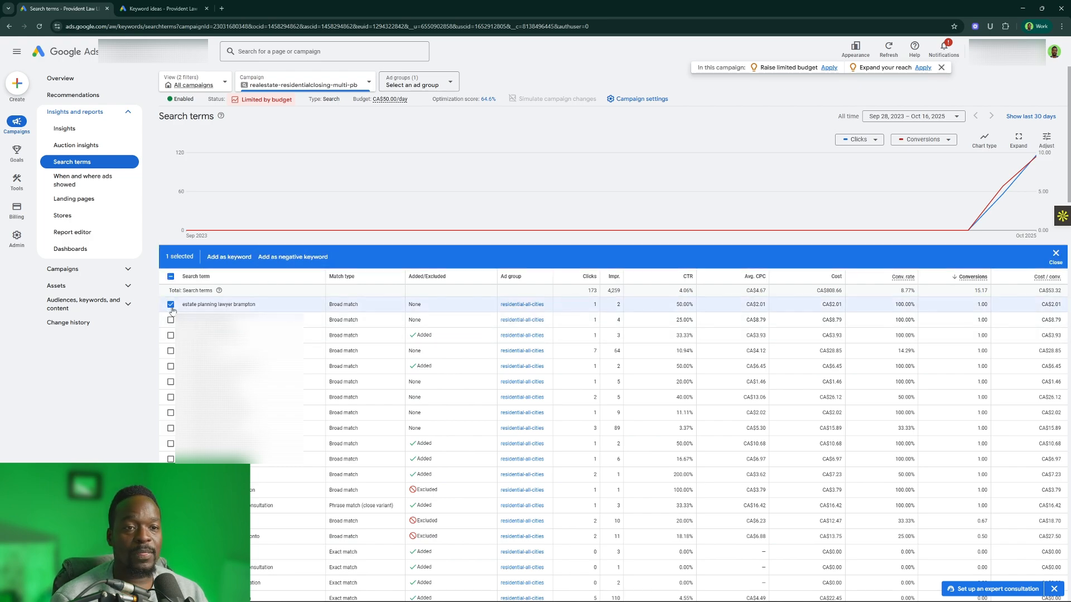
{"action": "left_click", "coordinate": [289, 262]}
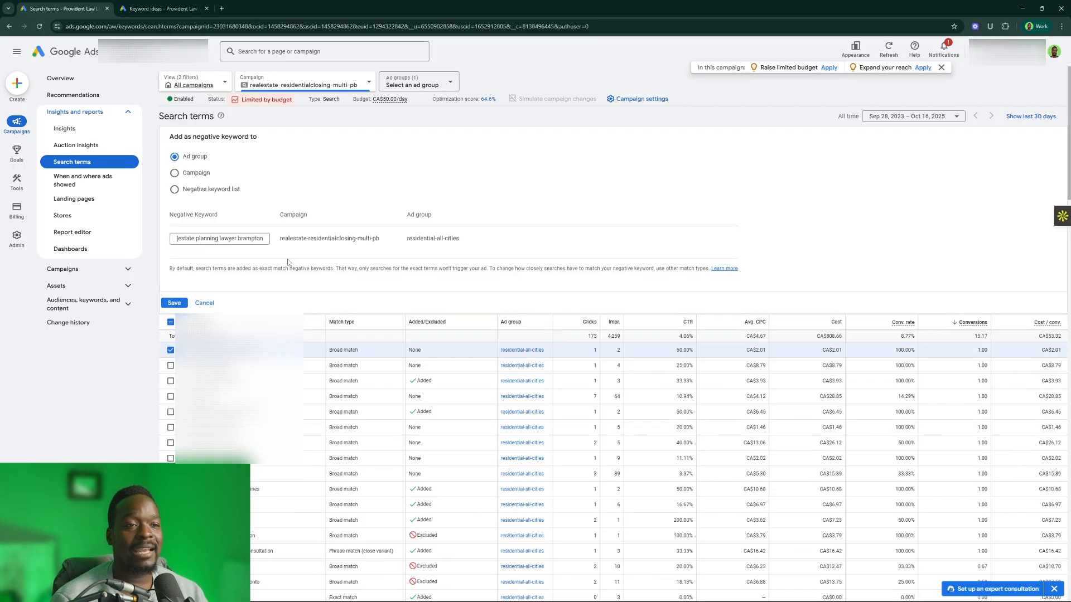
{"action": "left_click", "coordinate": [174, 174]}
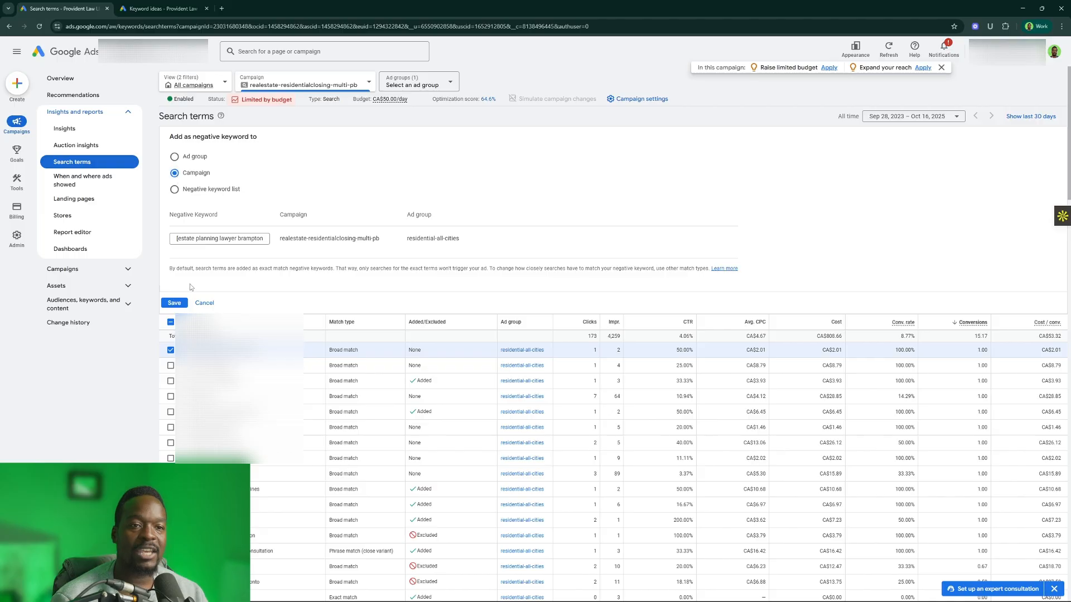
{"action": "left_click", "coordinate": [174, 303]}
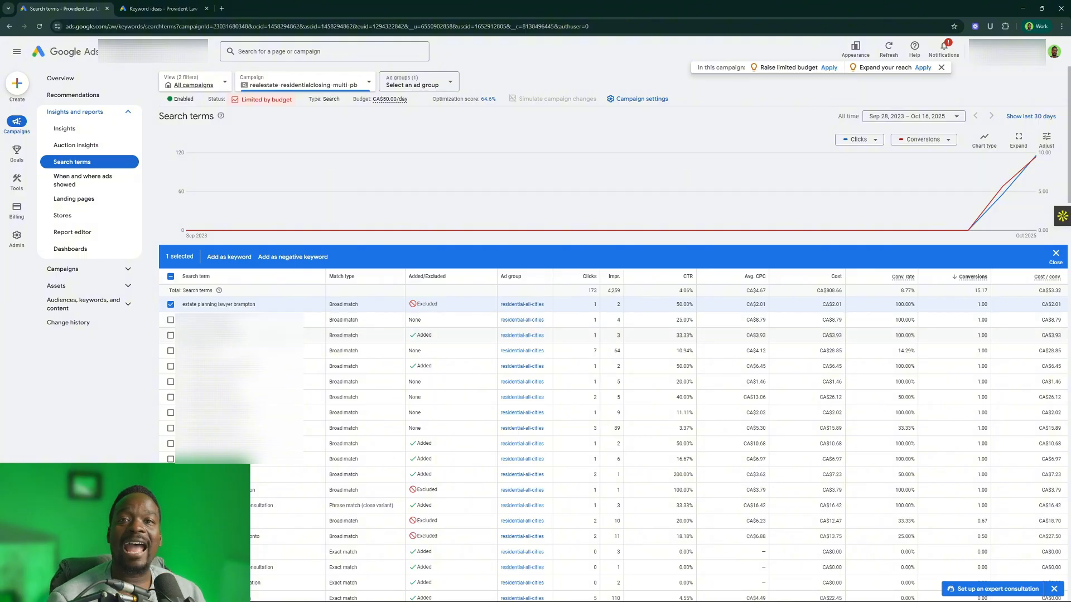
- Open the list of search keywords for the realestate-residentialclosing-multi-pb campaign
{"action": "left_click", "coordinate": [118, 313]}
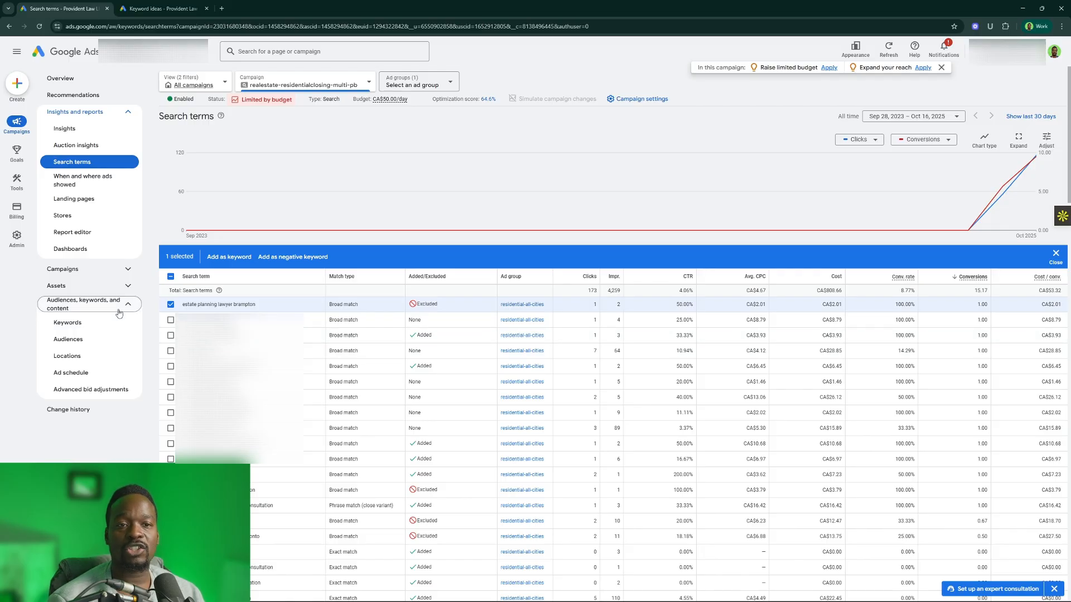
{"action": "left_click", "coordinate": [87, 328]}
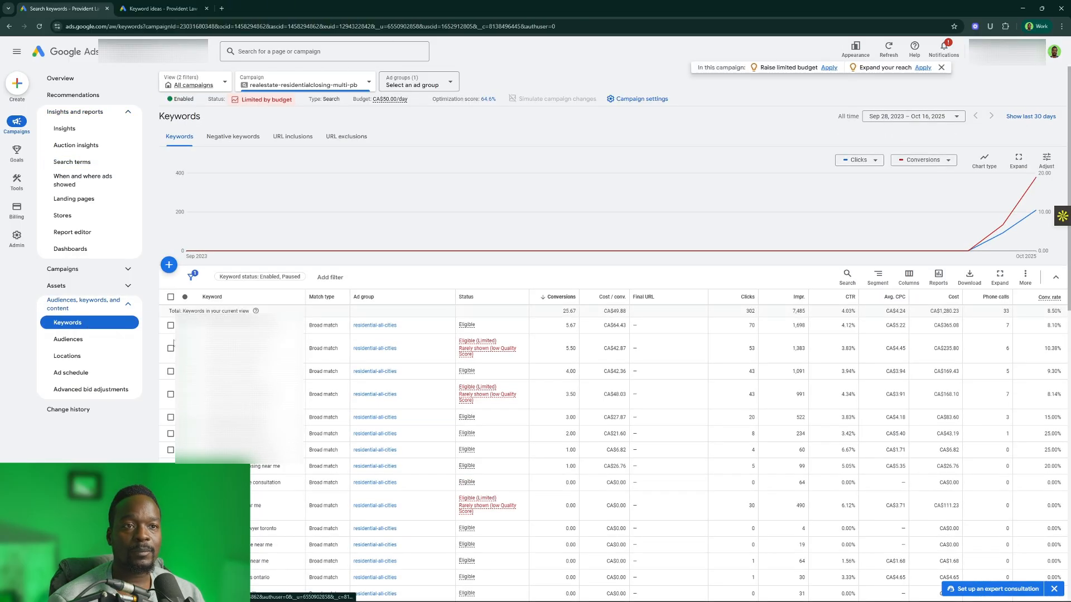
- Open the campaign's negative keywords list and look through the existing entries
{"action": "left_click", "coordinate": [244, 137]}
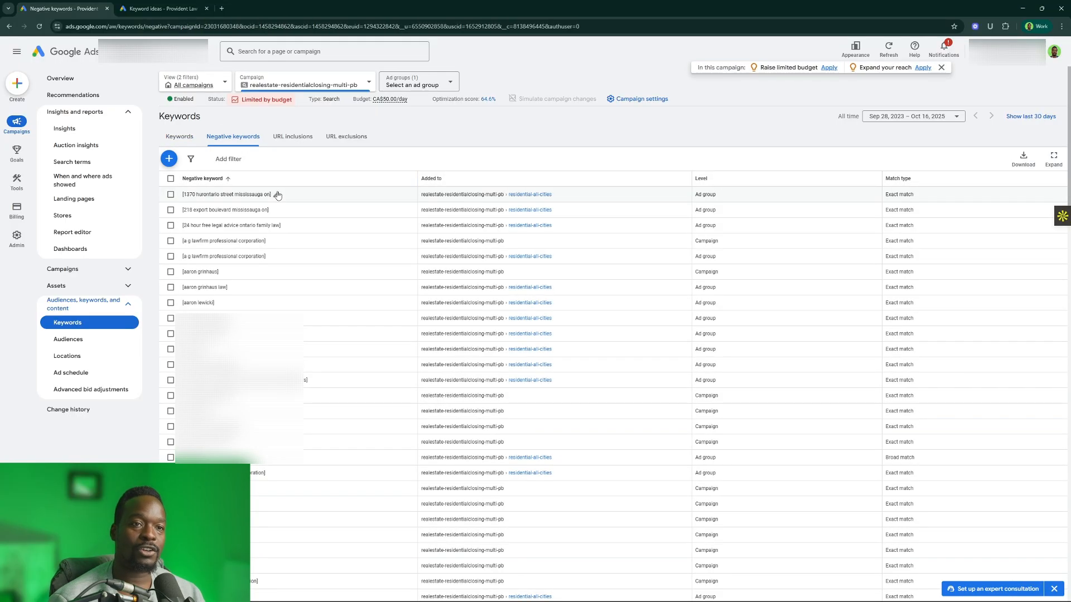
{"action": "scroll", "coordinate": [448, 362], "scroll_direction": "down", "scroll_amount": 10}
{"action": "scroll", "coordinate": [449, 362], "scroll_direction": "up", "scroll_amount": 10}
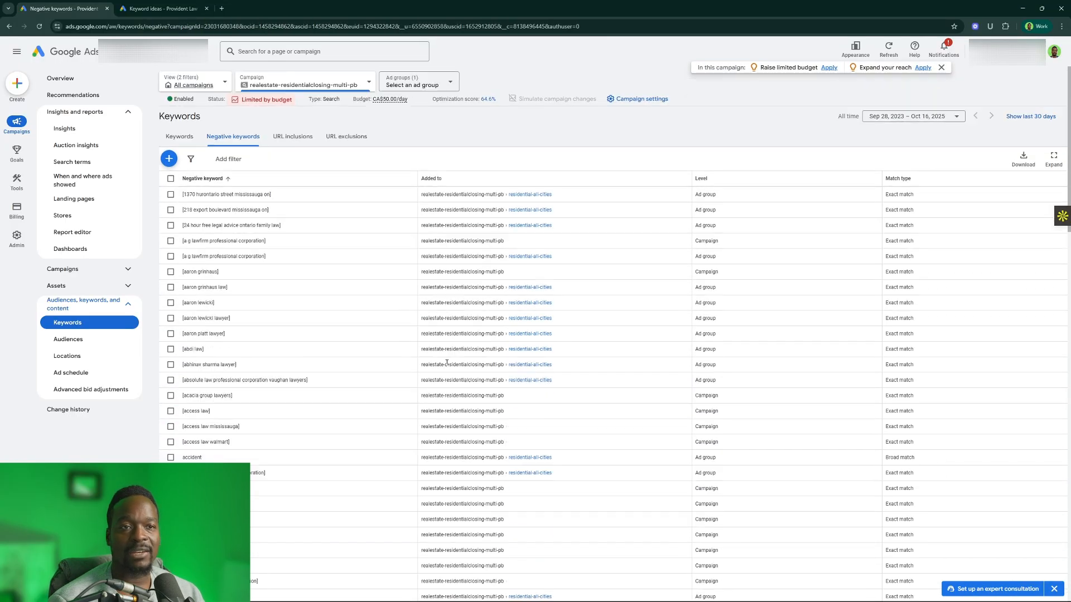
- Start adding campaign-level negative keywords and enter "how to", "what is", "tuition", "job" and "career" on separate lines
{"action": "left_click", "coordinate": [169, 160]}
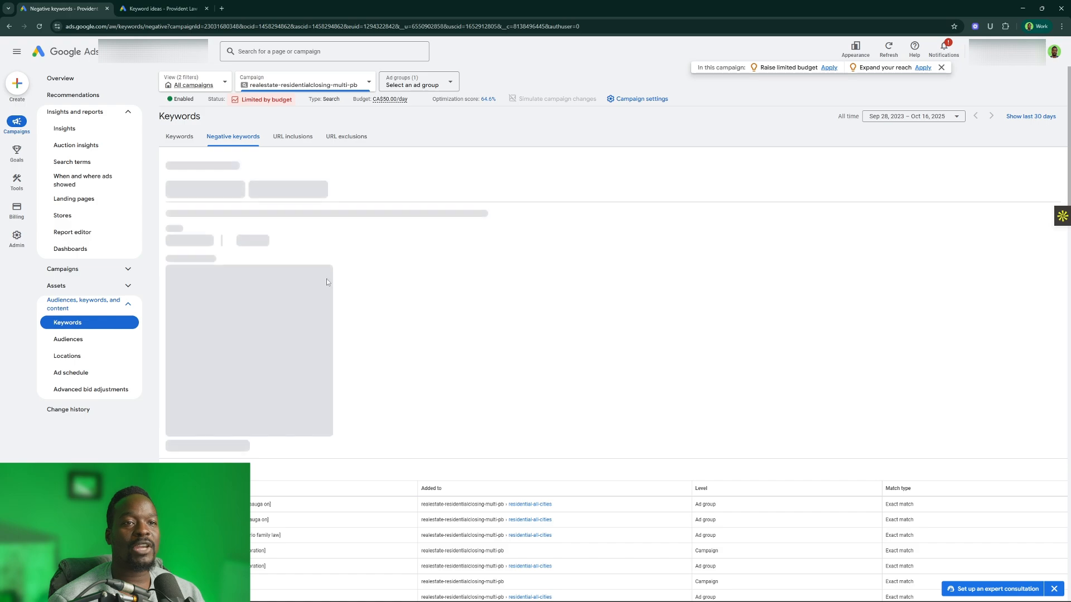
{"action": "left_click", "coordinate": [252, 301]}
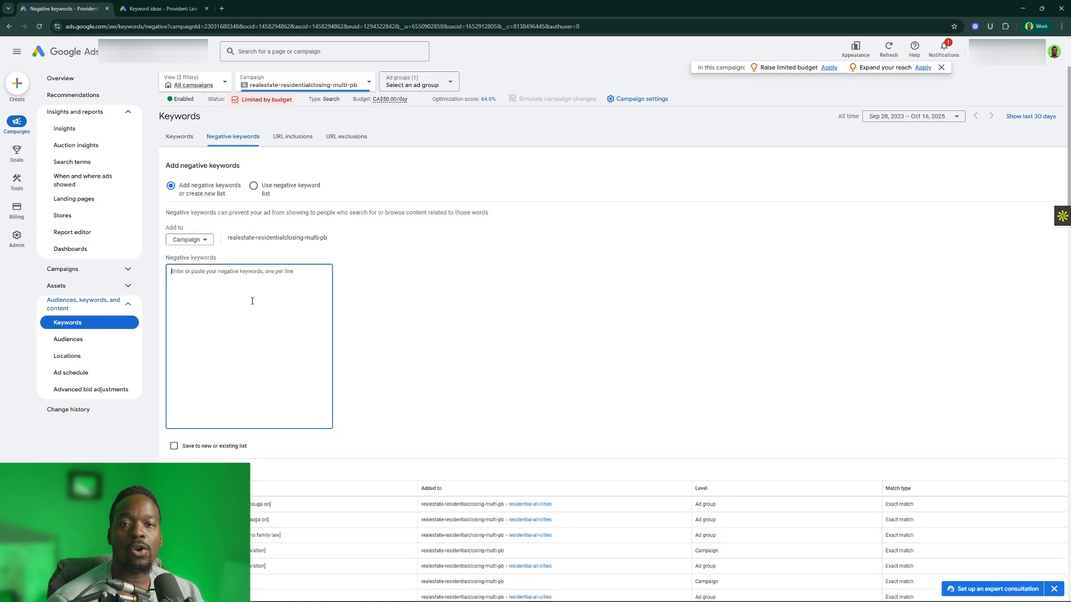
{"action": "type", "text": "h"}
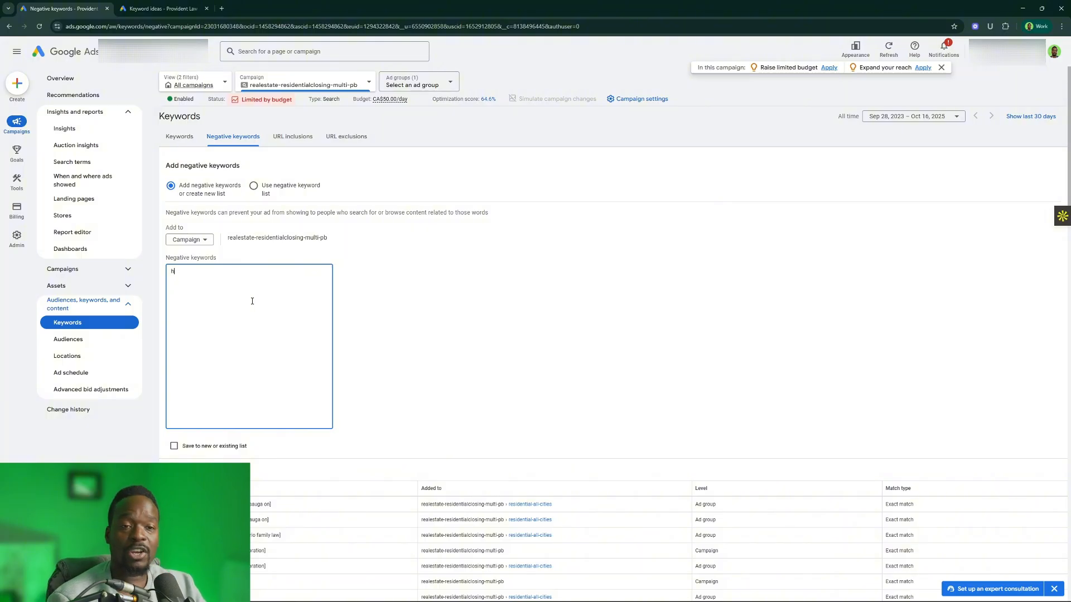
{"action": "type", "text": "ow to"}
{"action": "key", "text": "Return"}
{"action": "type", "text": "what is"}
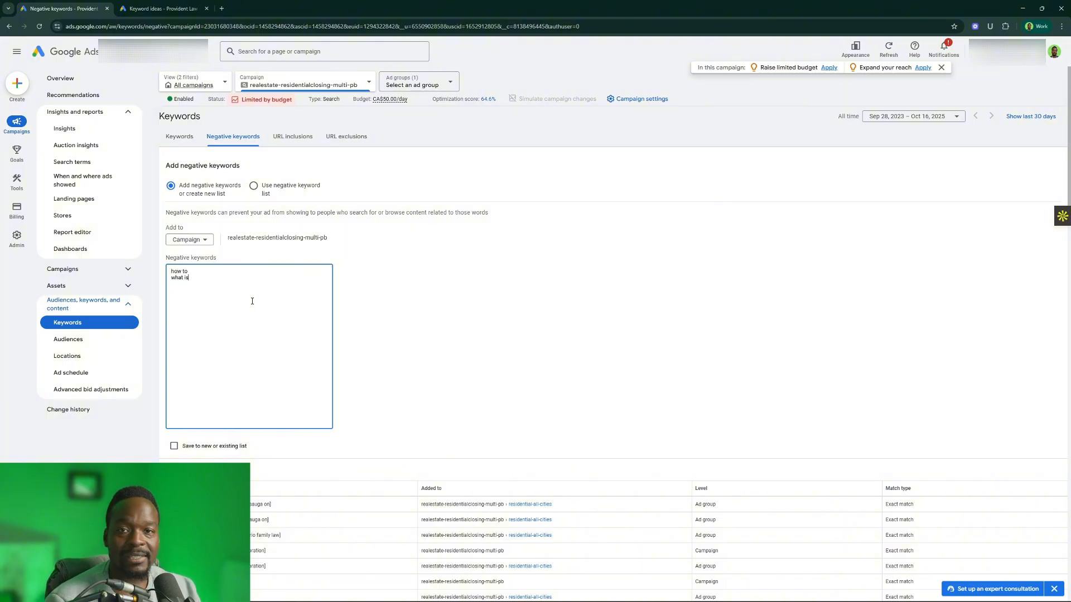
{"action": "key", "text": "Return"}
{"action": "type", "text": "tuit"}
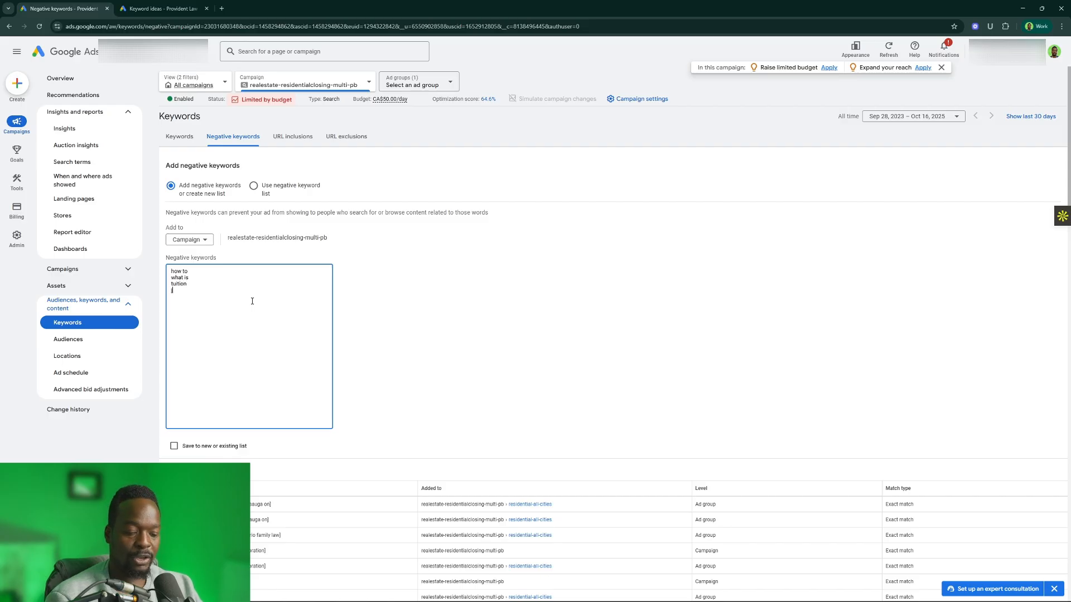
{"action": "type", "text": "ion"}
{"action": "key", "text": "Return"}
{"action": "type", "text": "job "}
{"action": "type", "text": "care"}
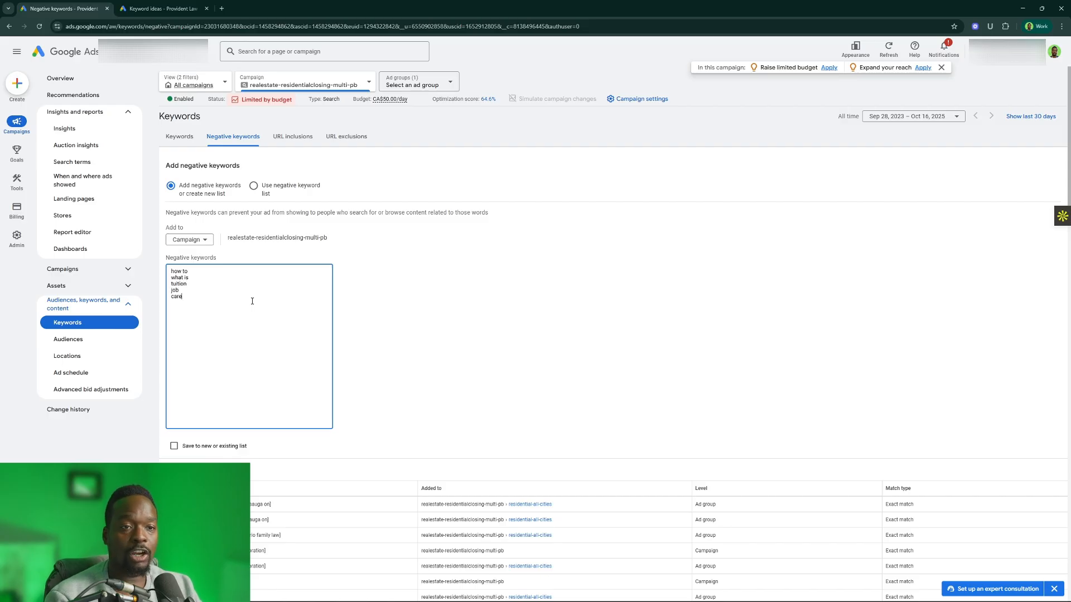
{"action": "type", "text": "er"}
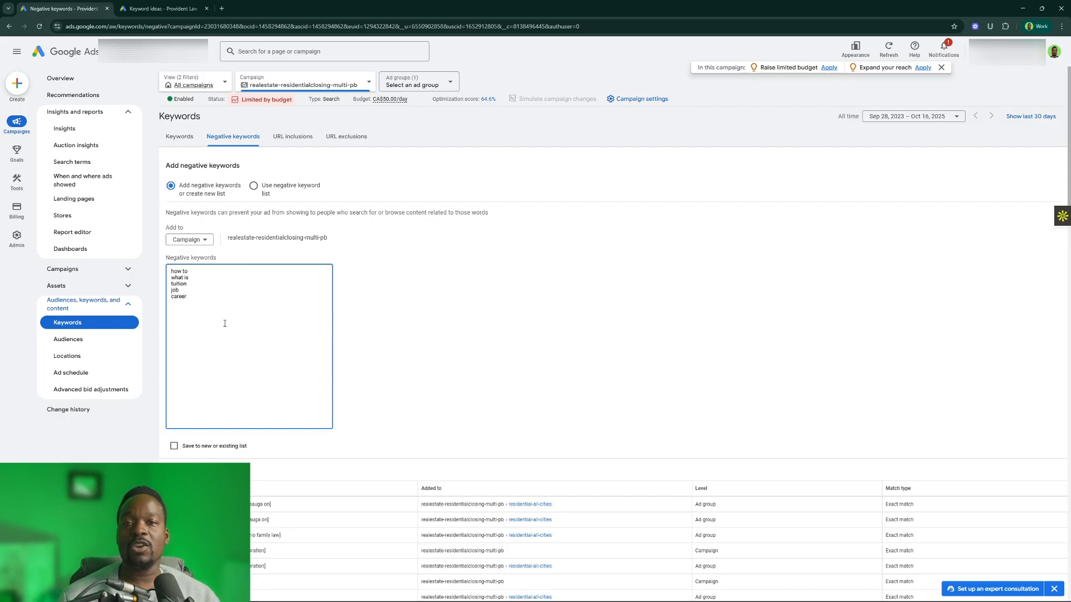